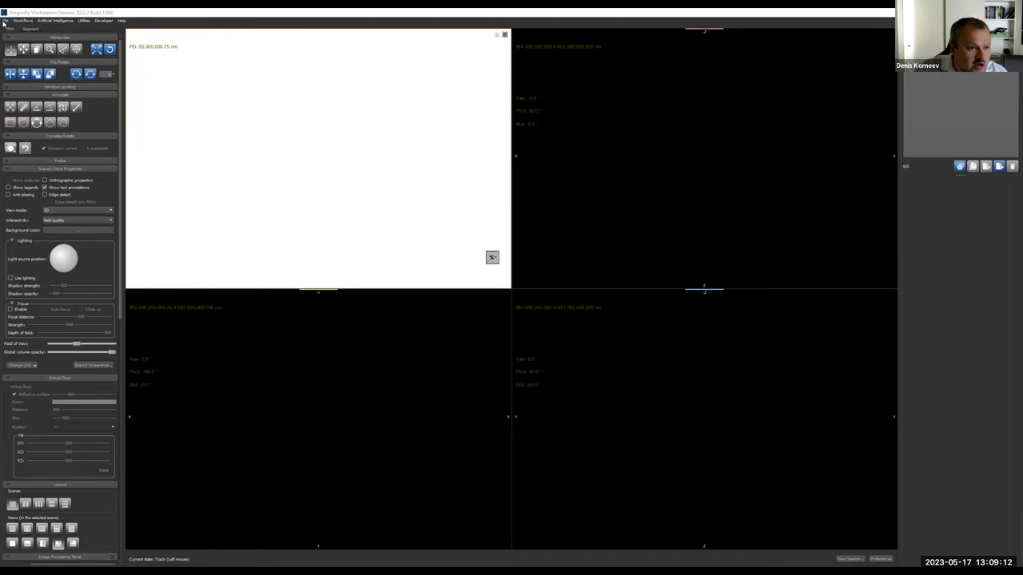
Start an image import and add all TIFF slices from the 1_mouse_sperm(2,2,10) folder in !wokshop_17.05.2023.
left_click(5, 21)
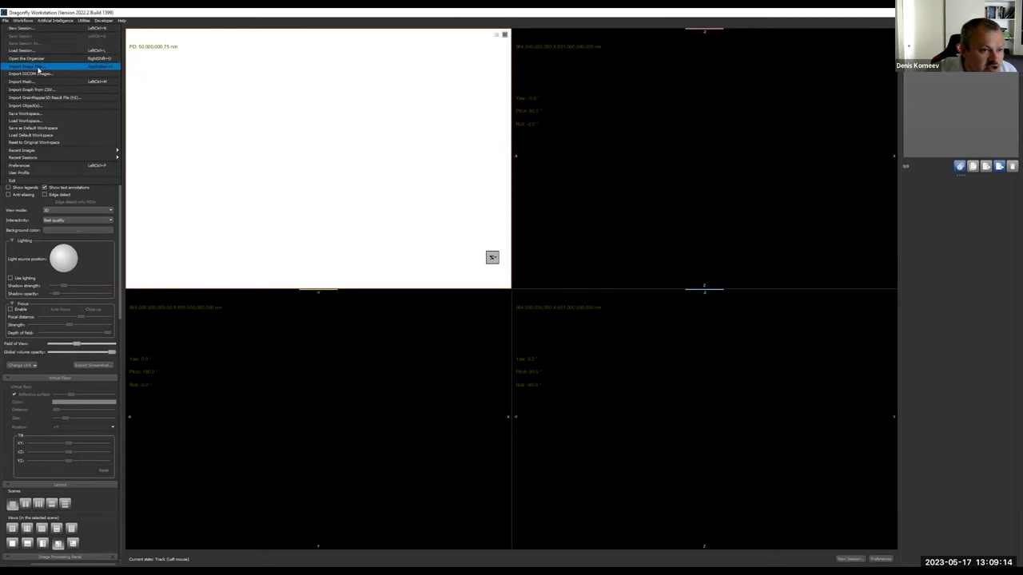
left_click(39, 70)
left_click(658, 204)
left_click(500, 205)
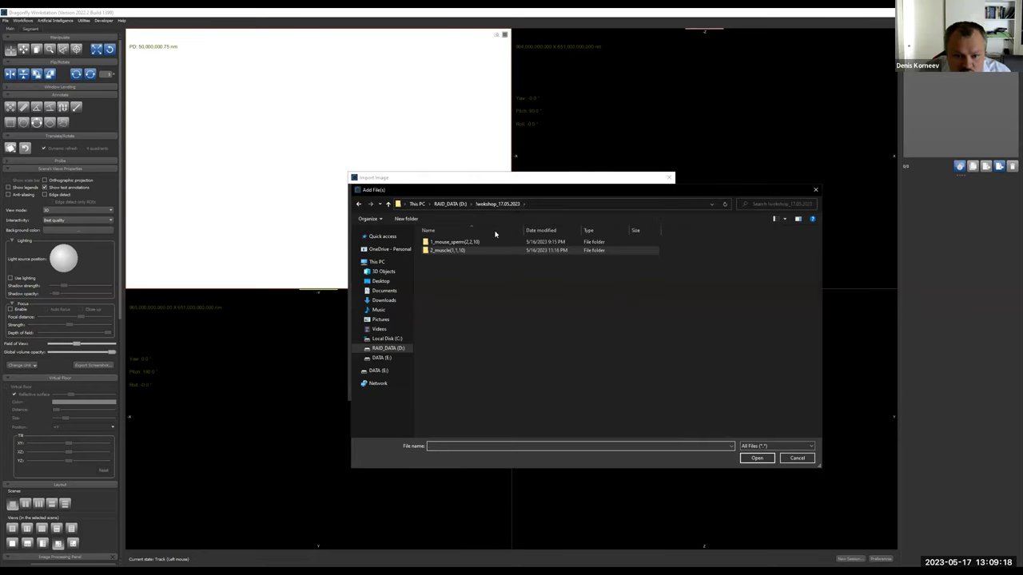
double_click(467, 241)
left_click(452, 254)
key("ctrl+a")
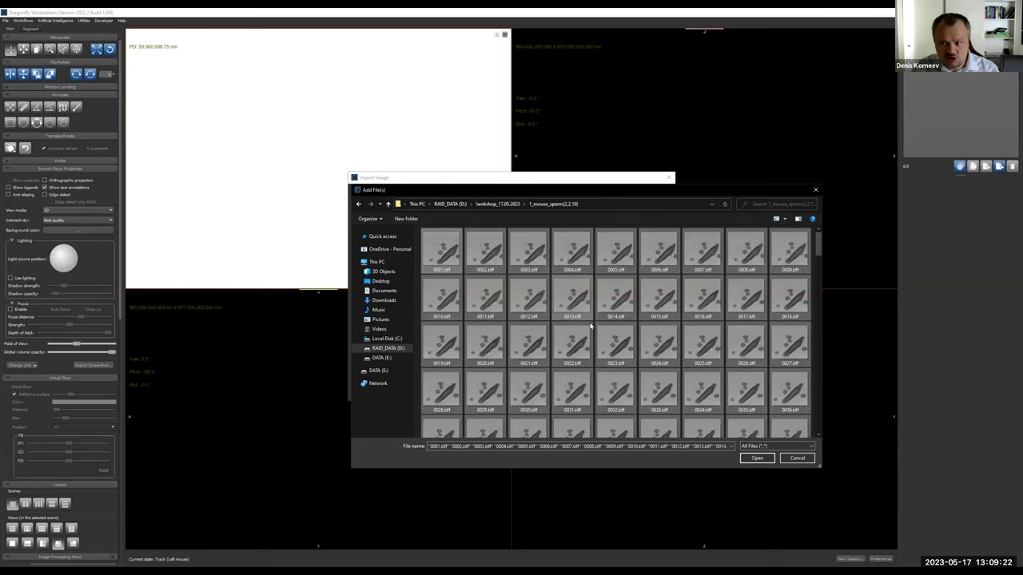
left_click(757, 458)
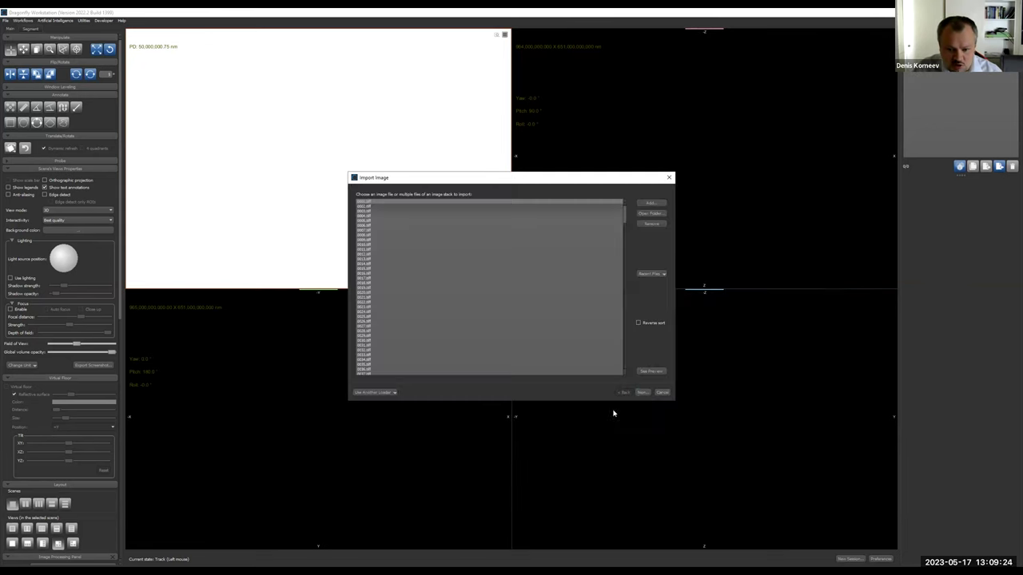
Set the image spacing to X 2, Y 2 and Z 10 nm and finish importing the stack.
left_click(645, 394)
double_click(384, 241)
double_click(432, 241)
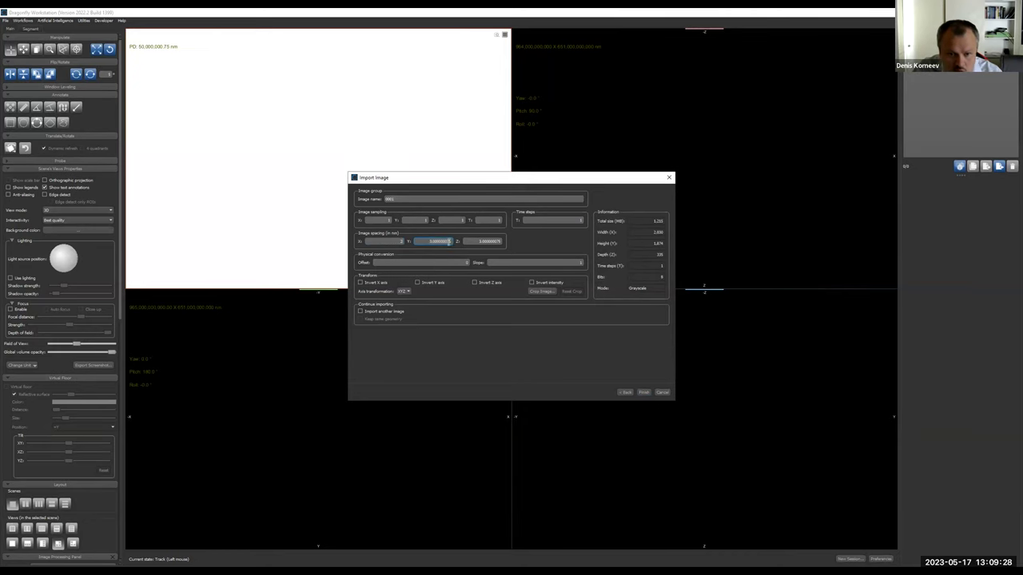
double_click(483, 242)
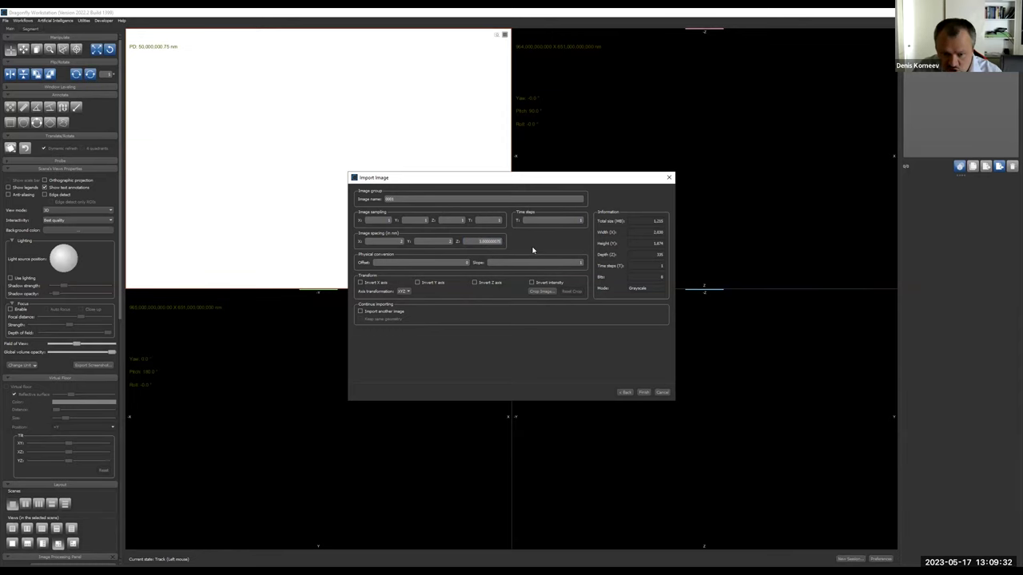
type("10")
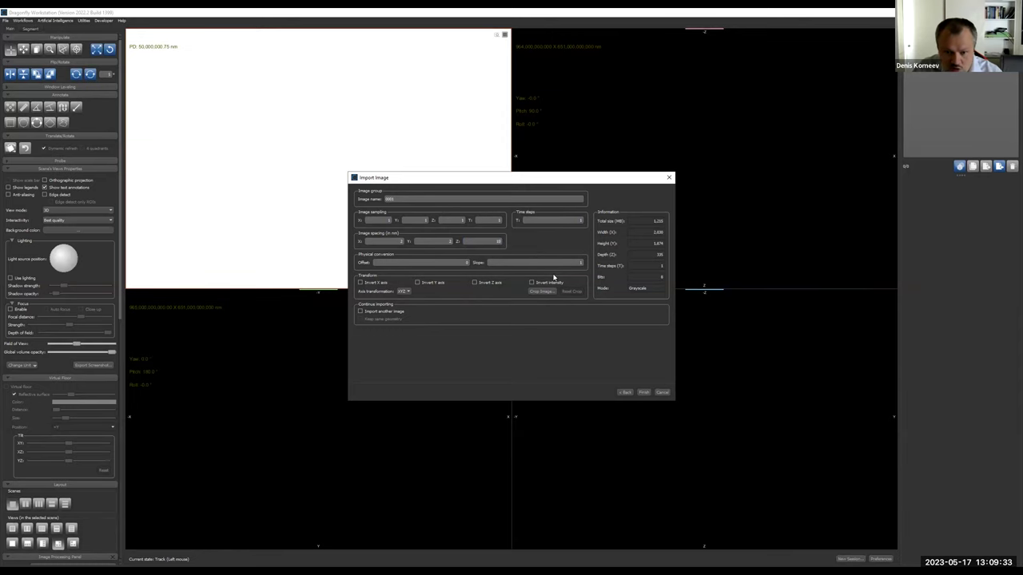
left_click(644, 393)
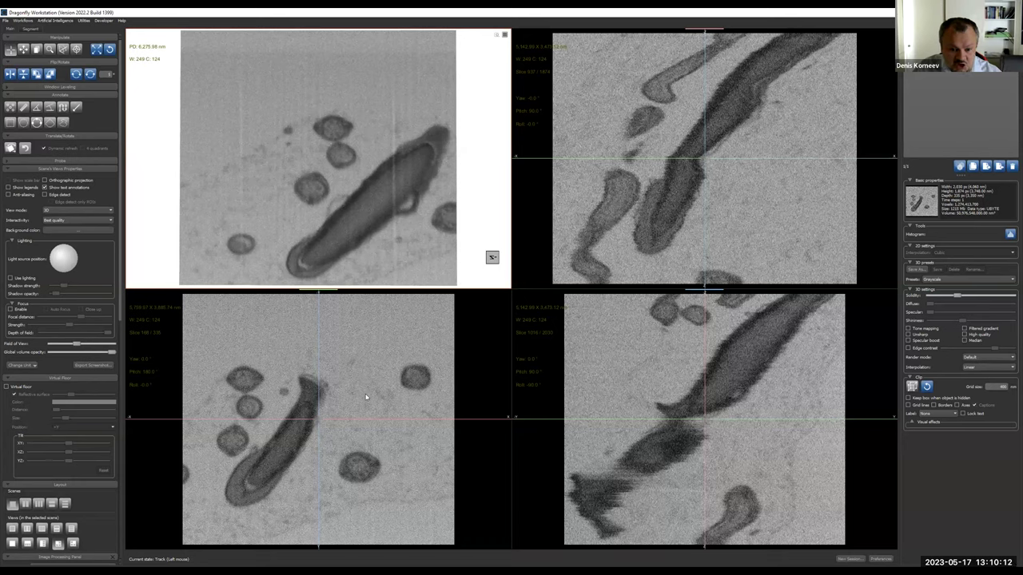
Examine the alignment of the imported stack by browsing slices in the three orthogonal views and rotating the 3D volume.
left_click(400, 482)
scroll(400, 483, "down", 3)
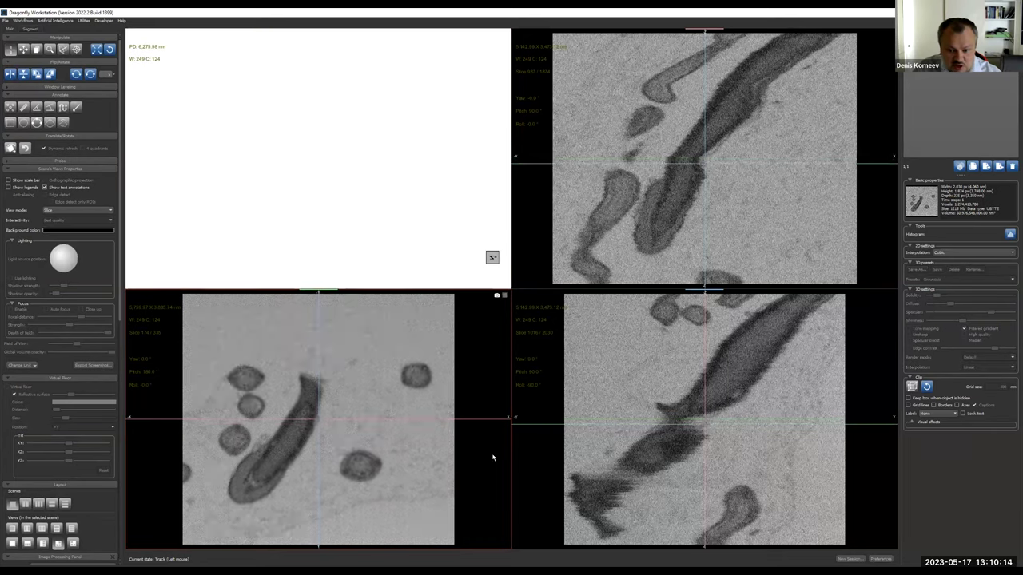
left_click(627, 404)
scroll(627, 403, "down", 5)
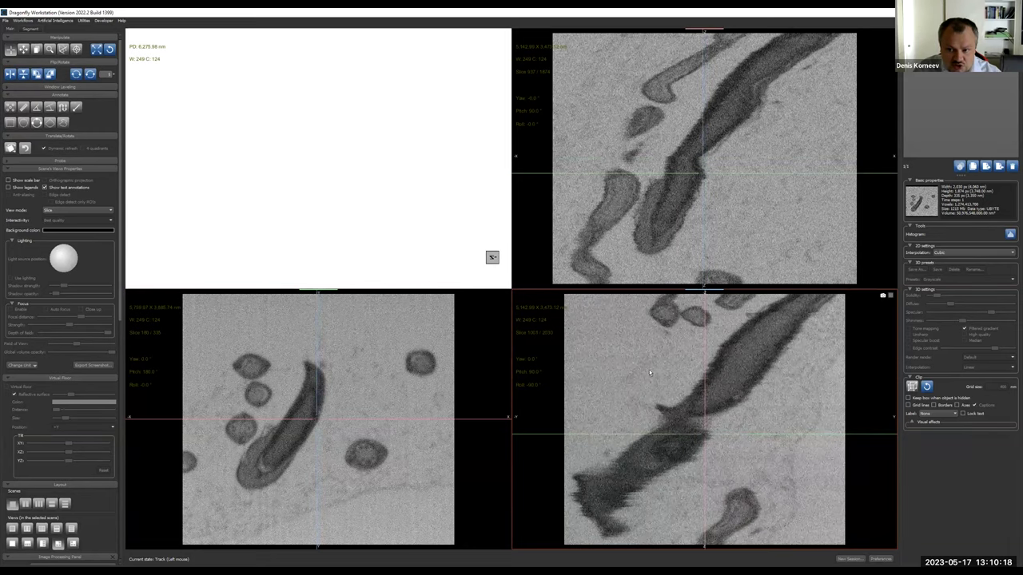
left_click(657, 242)
scroll(657, 243, "down", 2)
scroll(657, 242, "down", 8)
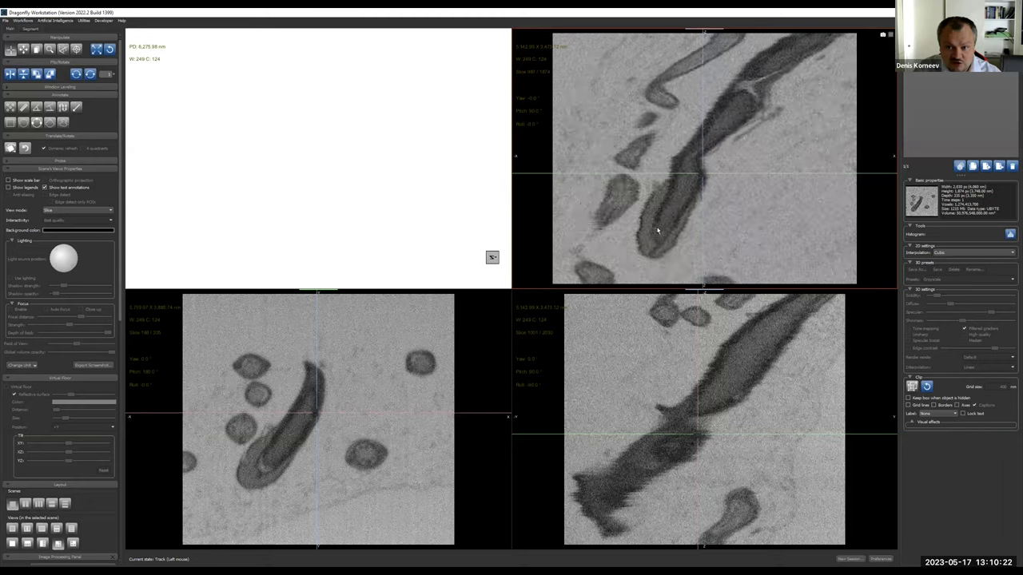
left_click(434, 200)
left_click_drag(444, 183, 270, 93)
left_click_drag(259, 169, 351, 188)
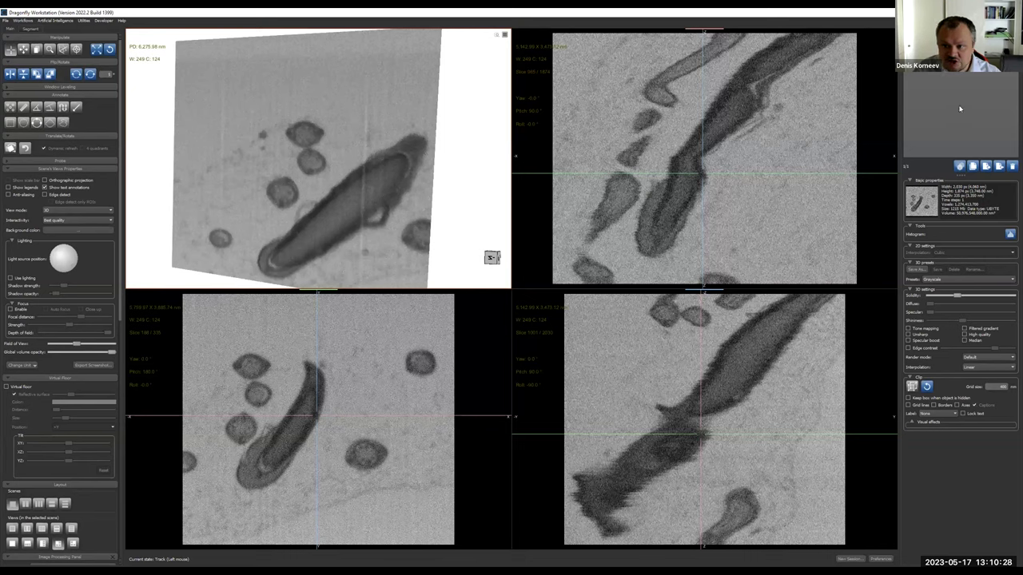
Run slice registration on the imported dataset with the Mutual Info method, using advanced settings with translation enabled and rotation disabled.
right_click(907, 72)
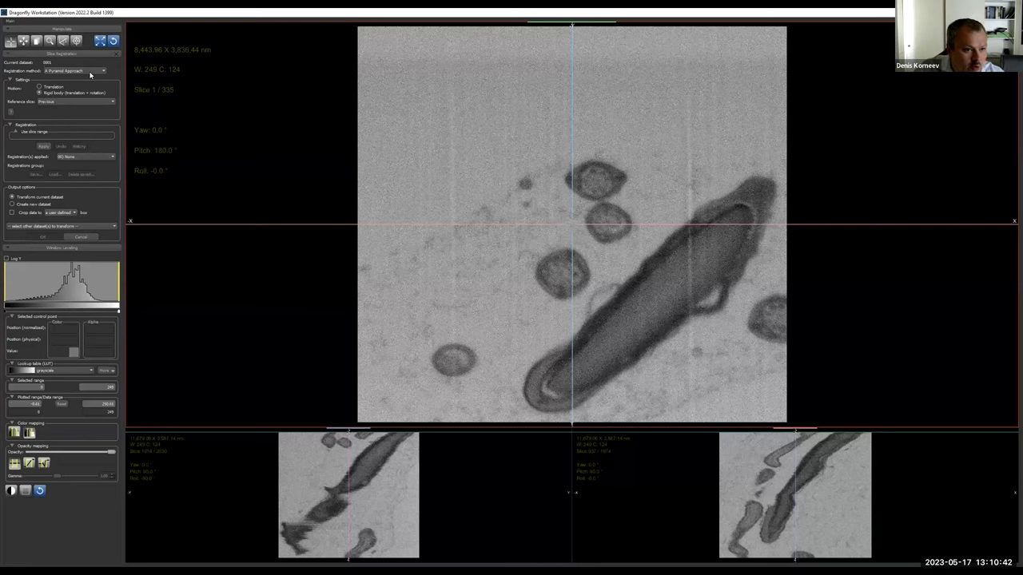
left_click(88, 72)
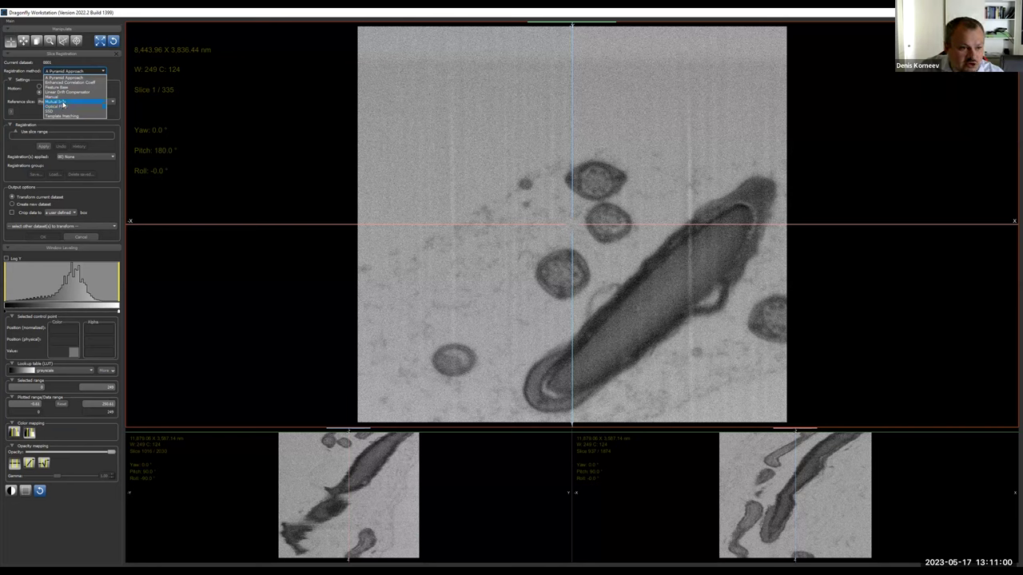
left_click(64, 102)
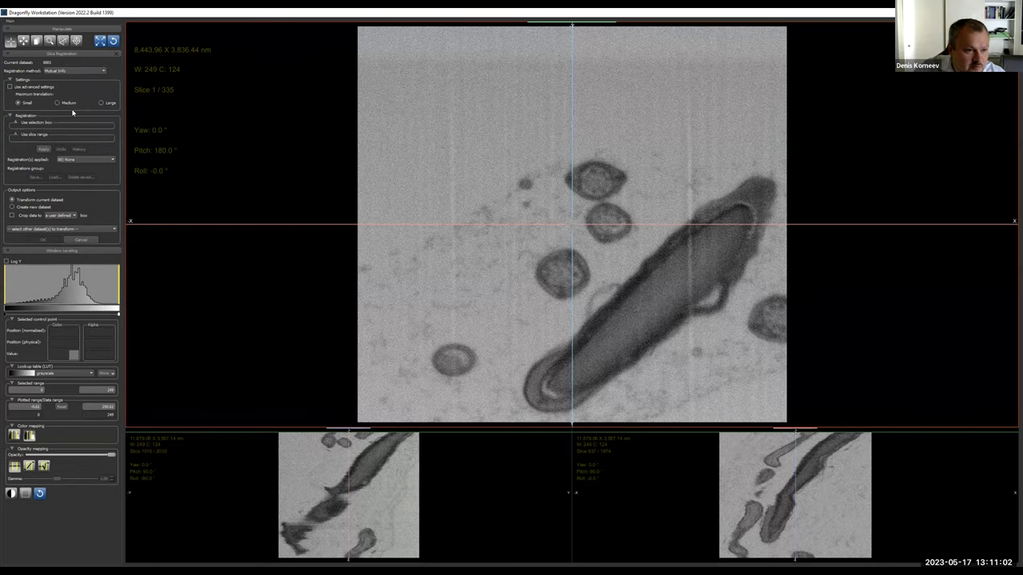
left_click(11, 86)
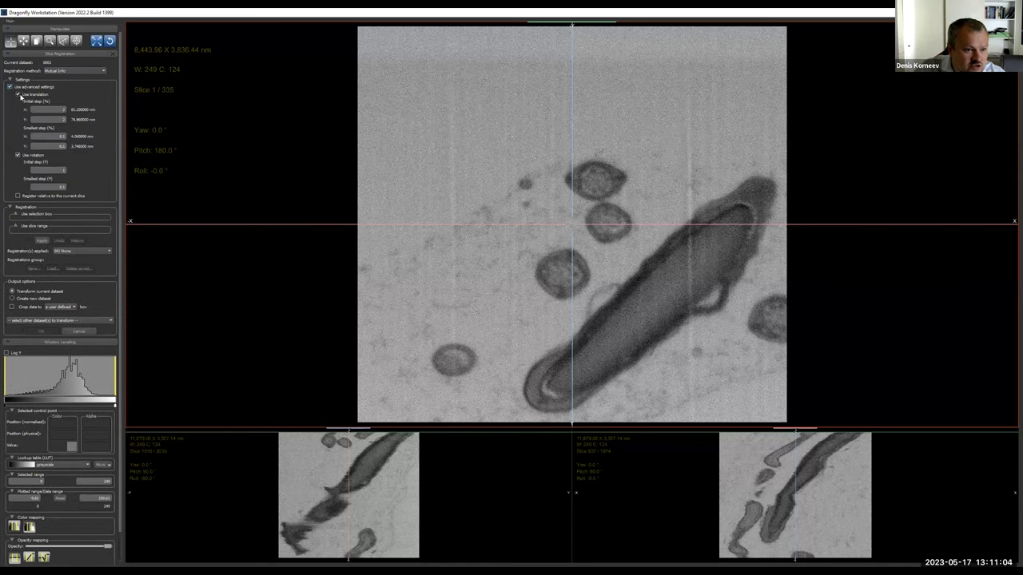
left_click(18, 154)
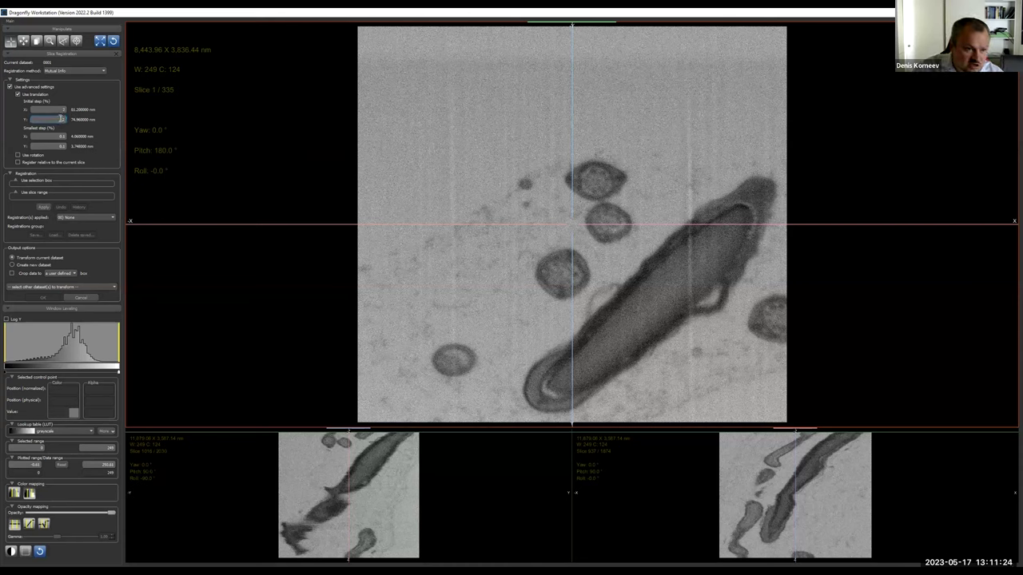
scroll(63, 137, "down", 4)
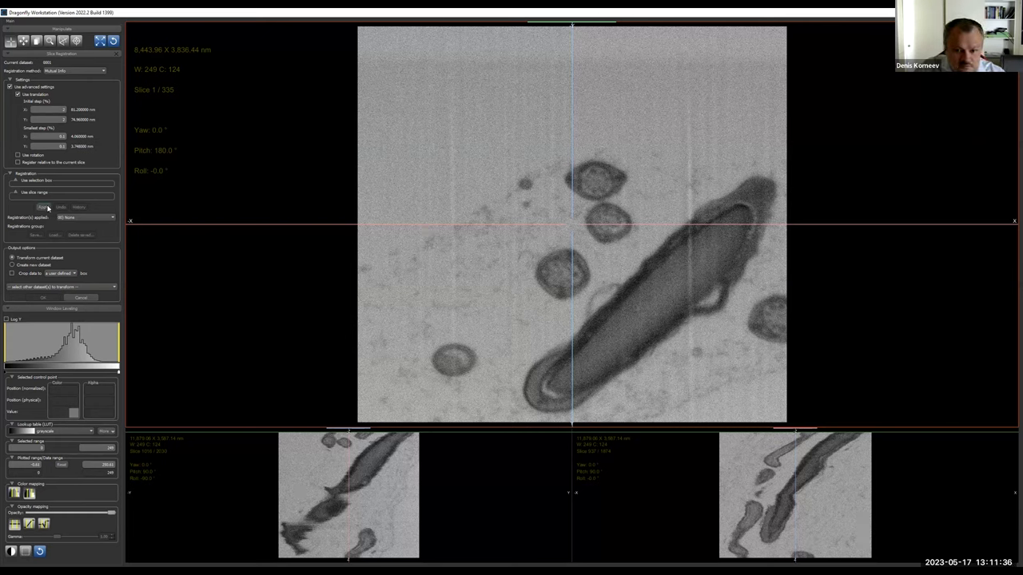
left_click(48, 207)
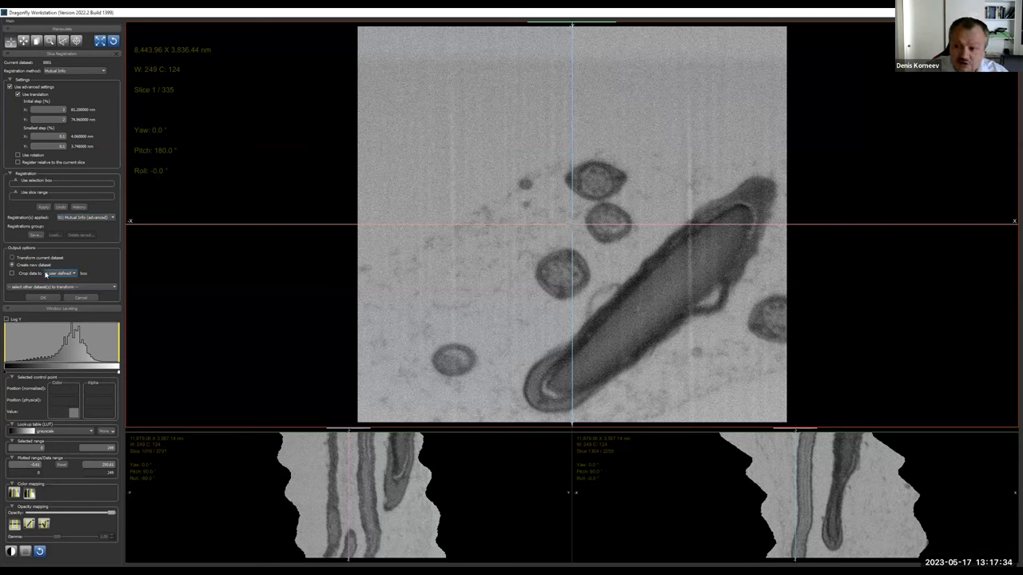
Output the registered slices as a new dataset and accept the registration.
left_click(32, 264)
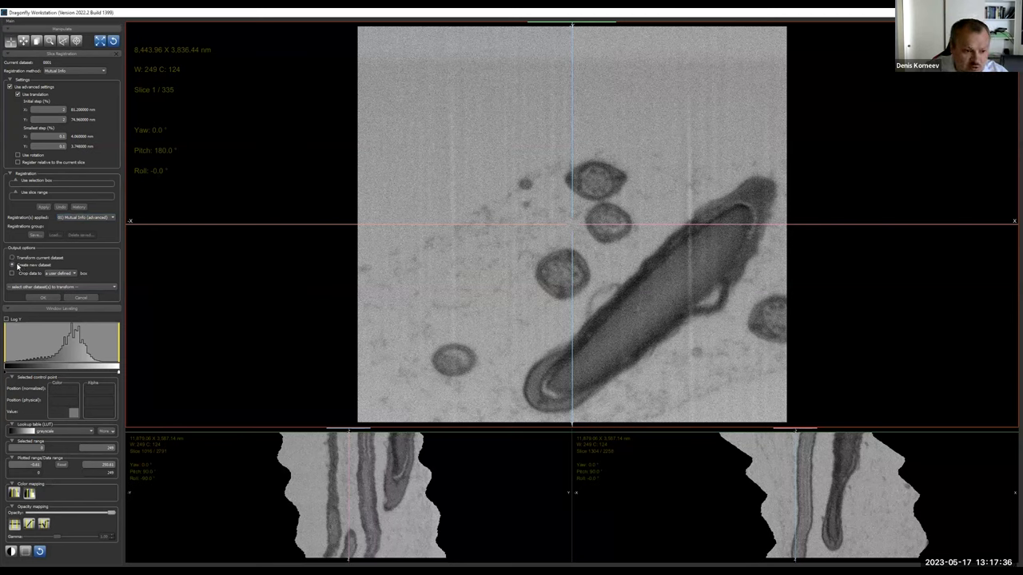
left_click(44, 298)
left_click(522, 301)
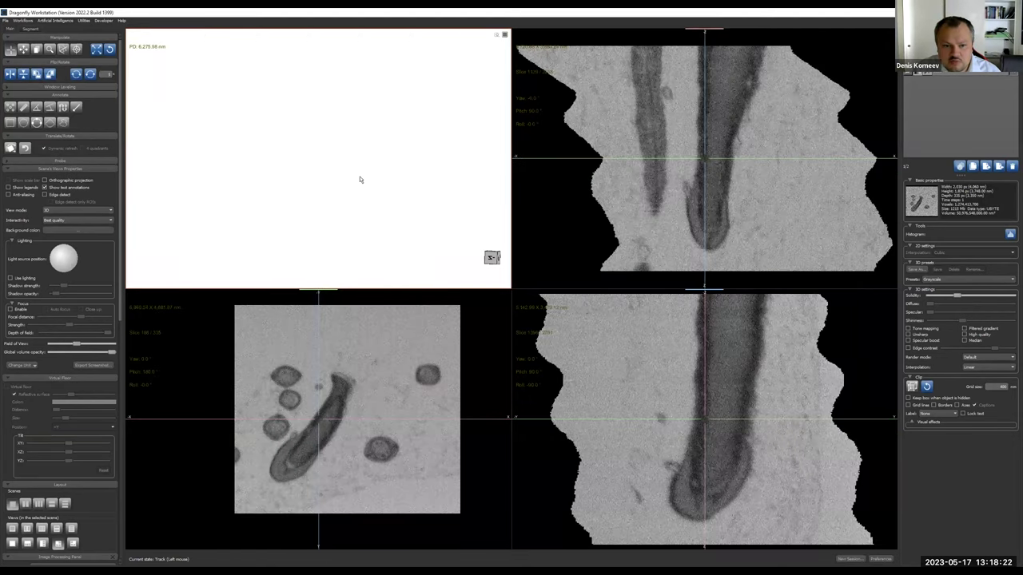
Define a segmentation range on the registered image with its histogram shown, narrowing it to about 34 to 117 to cover the dark cells.
left_click_drag(231, 169, 382, 346)
left_click(326, 308)
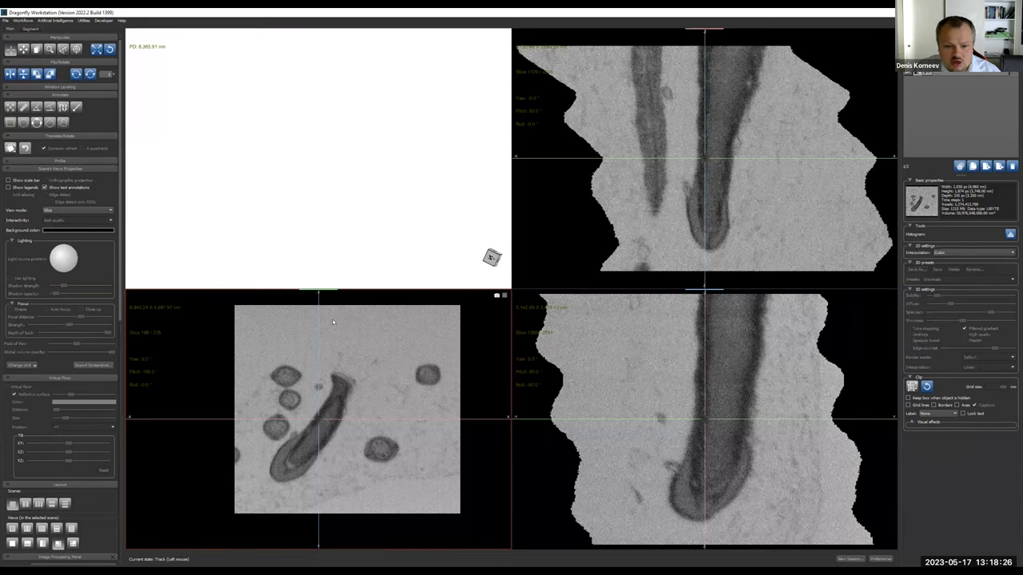
left_click(301, 200)
left_click_drag(302, 200, 267, 177)
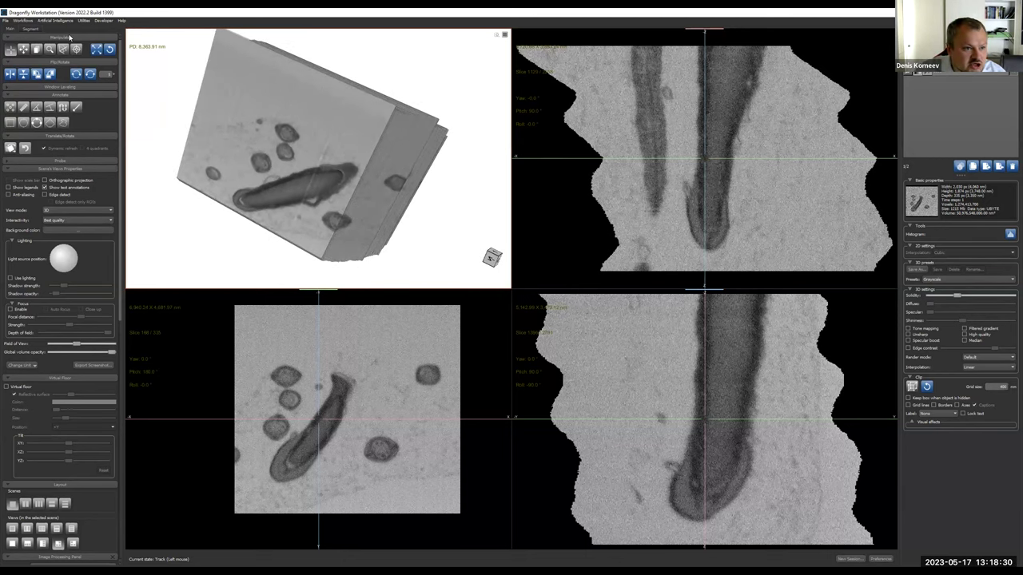
left_click(32, 29)
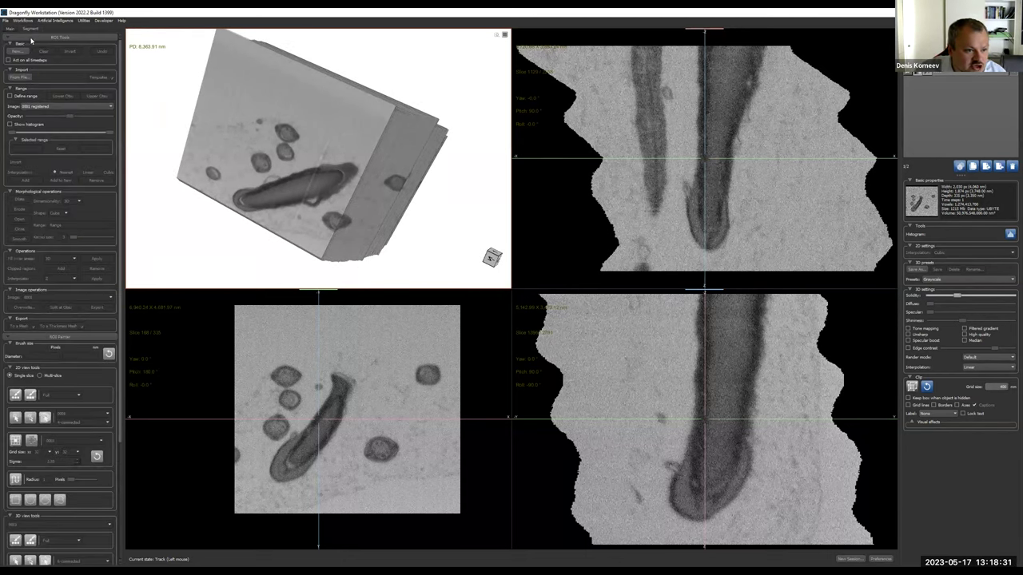
left_click(10, 96)
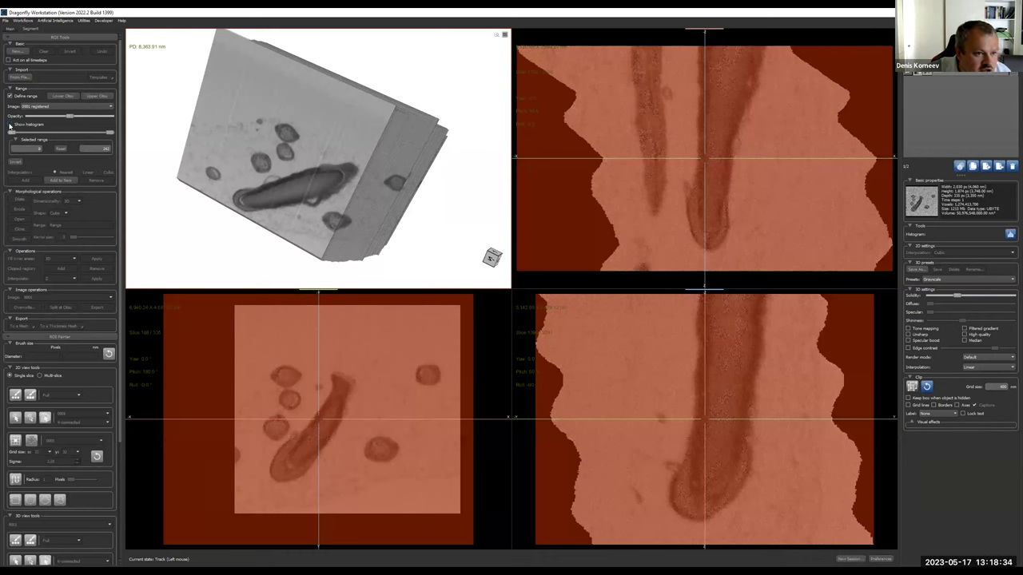
left_click(10, 125)
left_click(11, 125)
left_click(10, 125)
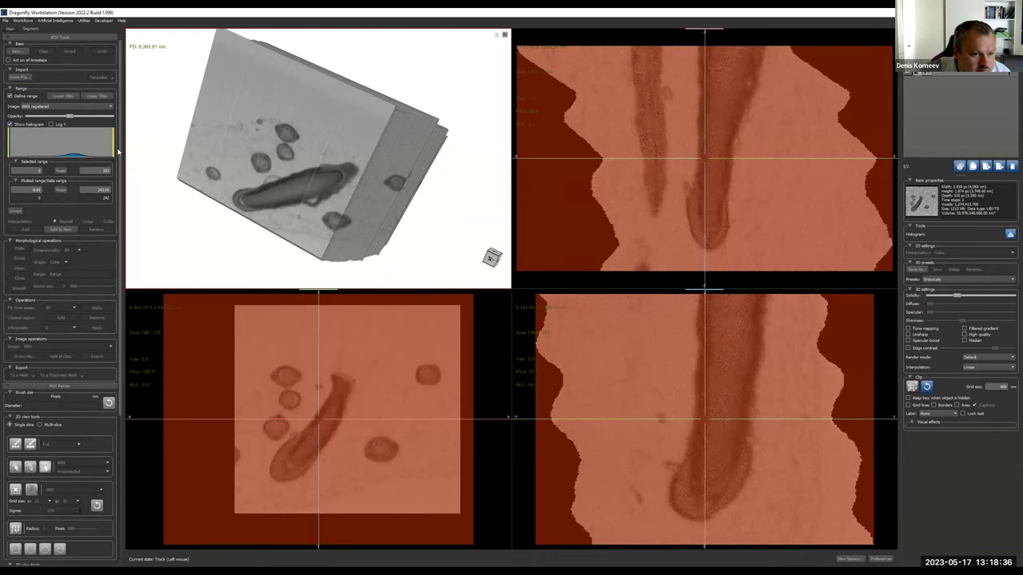
left_click_drag(117, 150, 94, 150)
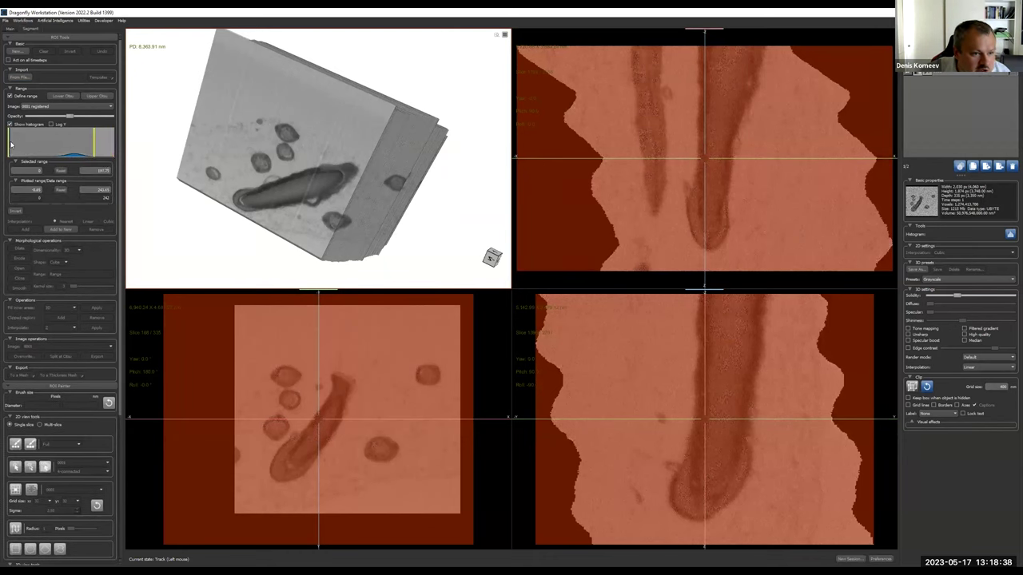
mouse_move(11, 144)
left_mouse_down()
mouse_move(53, 148)
mouse_move(27, 149)
left_mouse_up()
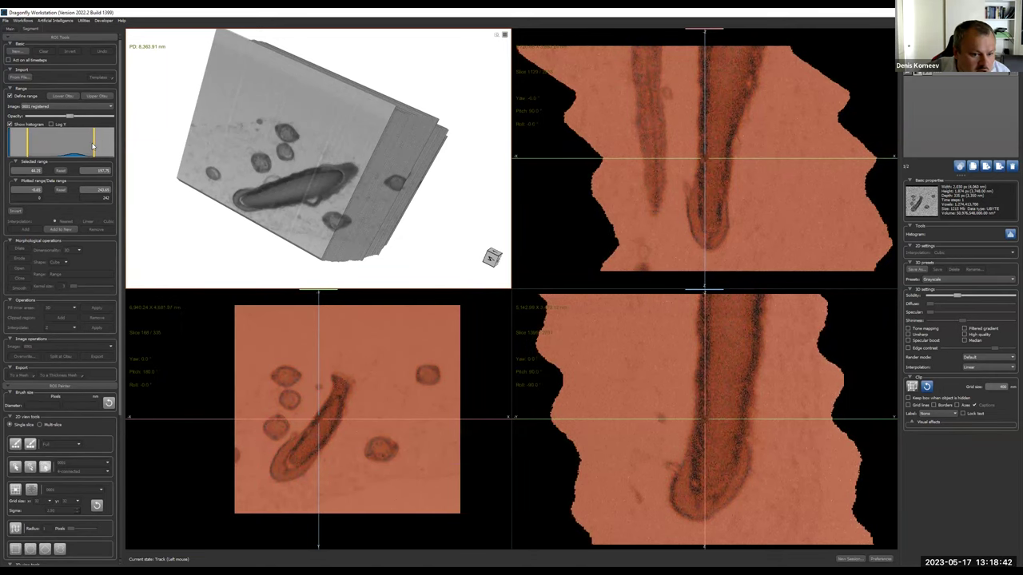
left_click_drag(93, 147, 26, 146)
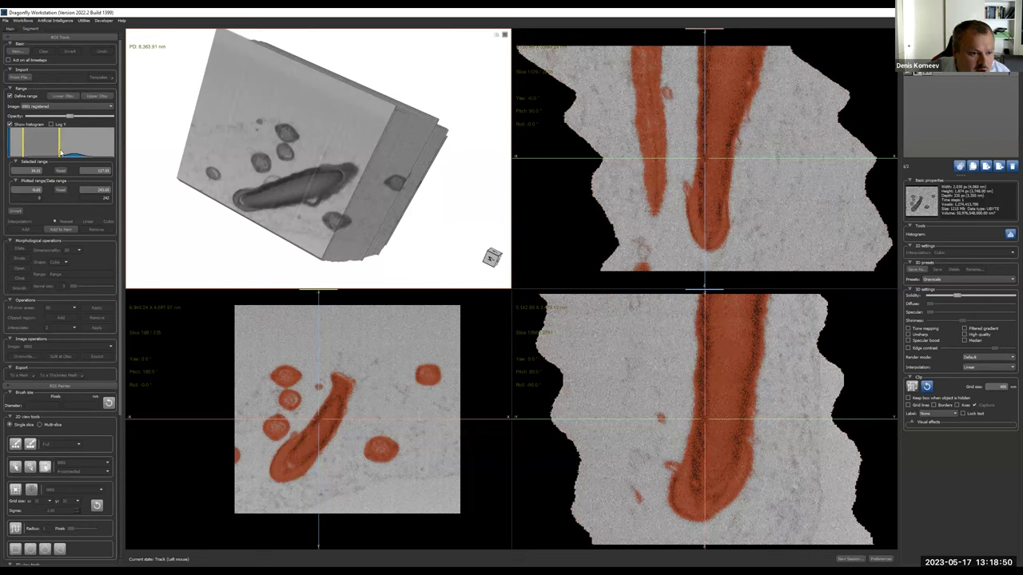
Add the selected range to a new ROI, then turn off the range definition and its histogram.
left_click(68, 230)
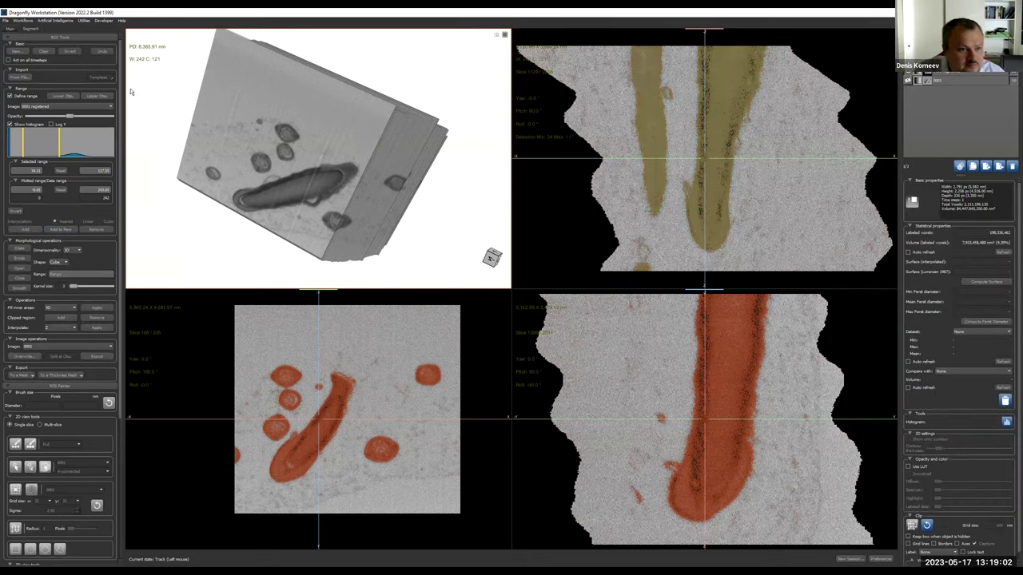
left_click(10, 96)
left_click(11, 125)
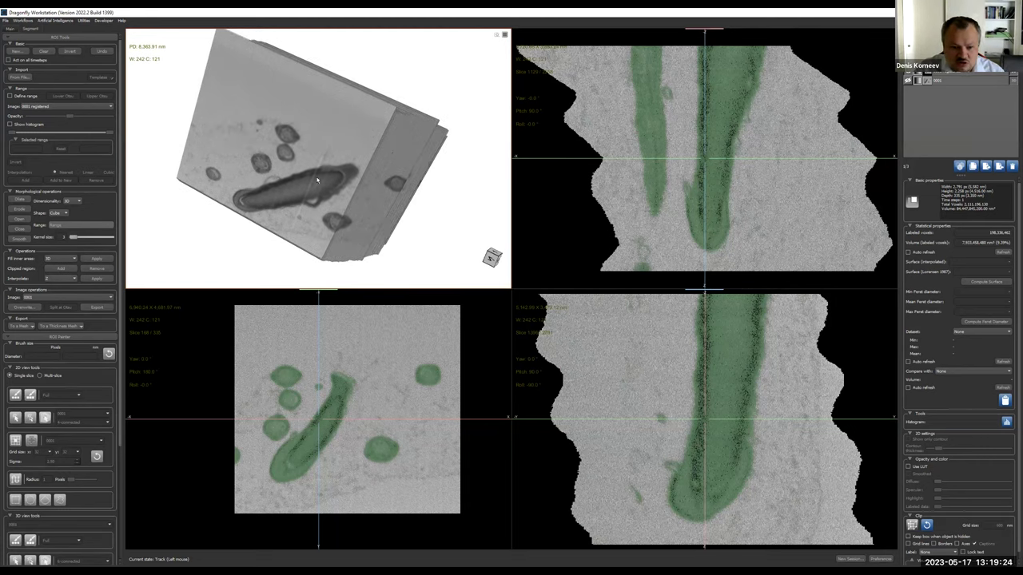
Export an ROI-masked copy of the 0001 registered image and hide the unmasked image so only the masked data is displayed.
left_click_drag(358, 145, 400, 152)
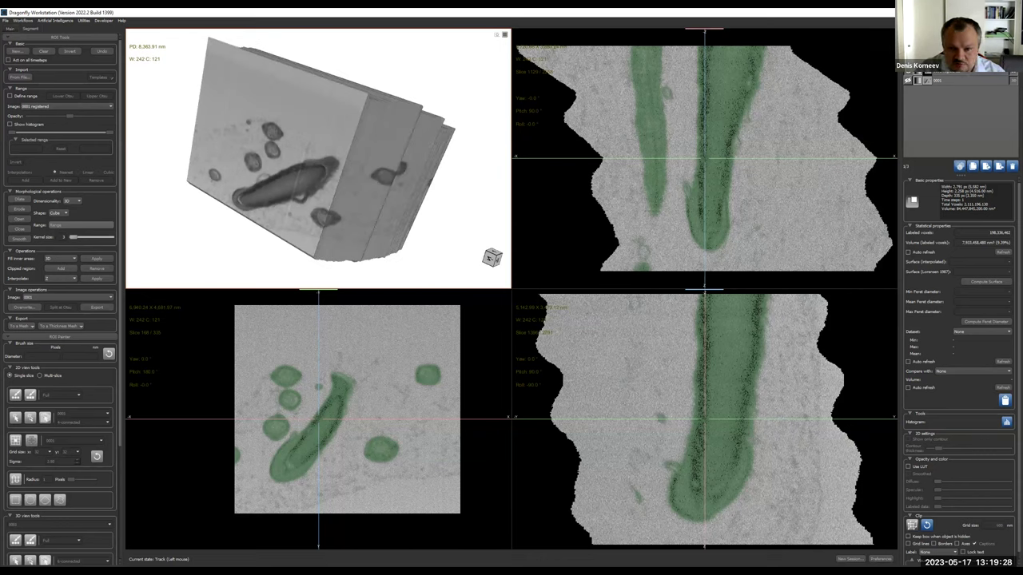
left_click(64, 298)
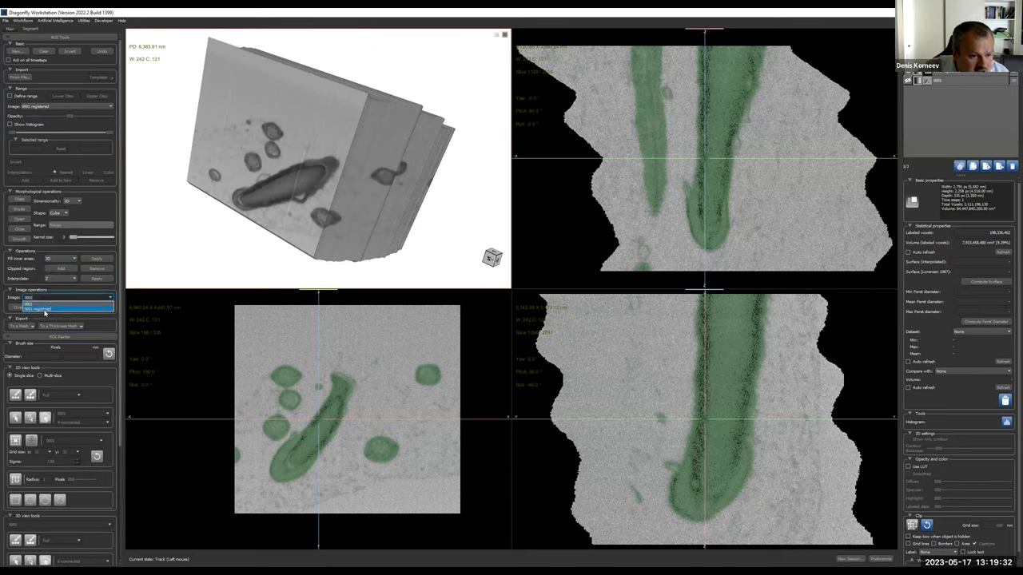
left_click(41, 308)
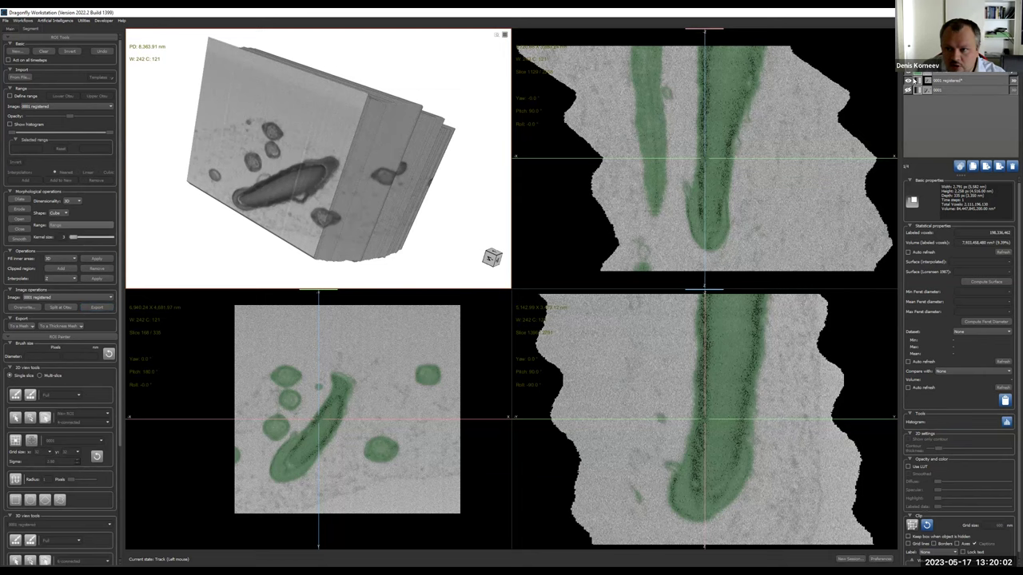
left_click(917, 82)
left_click(920, 91)
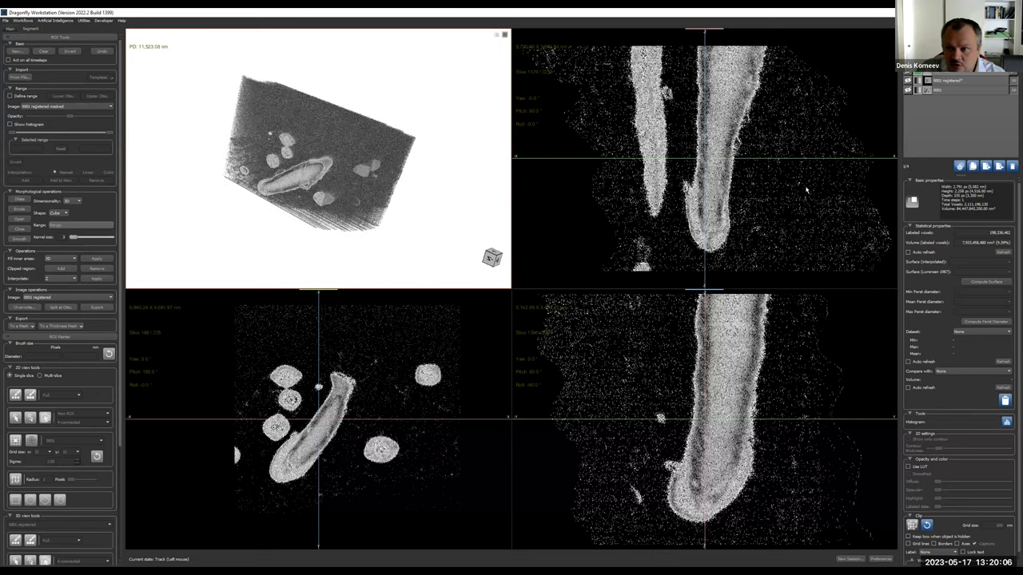
Inspect the masked volume from several angles in an enlarged 3D view, then restore the four-view layout.
double_click(398, 158)
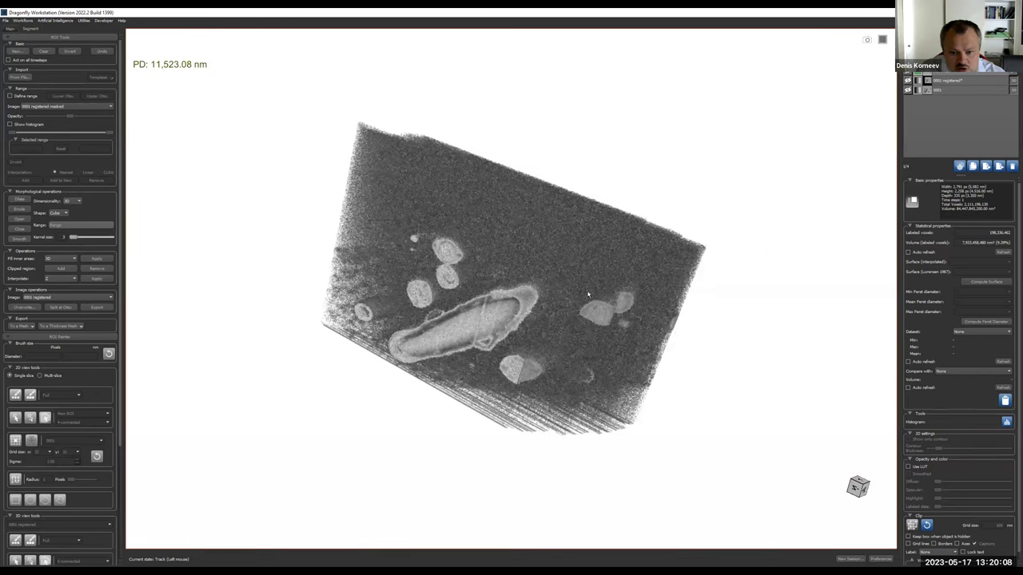
left_click_drag(588, 295, 490, 284)
left_click_drag(556, 250, 360, 339)
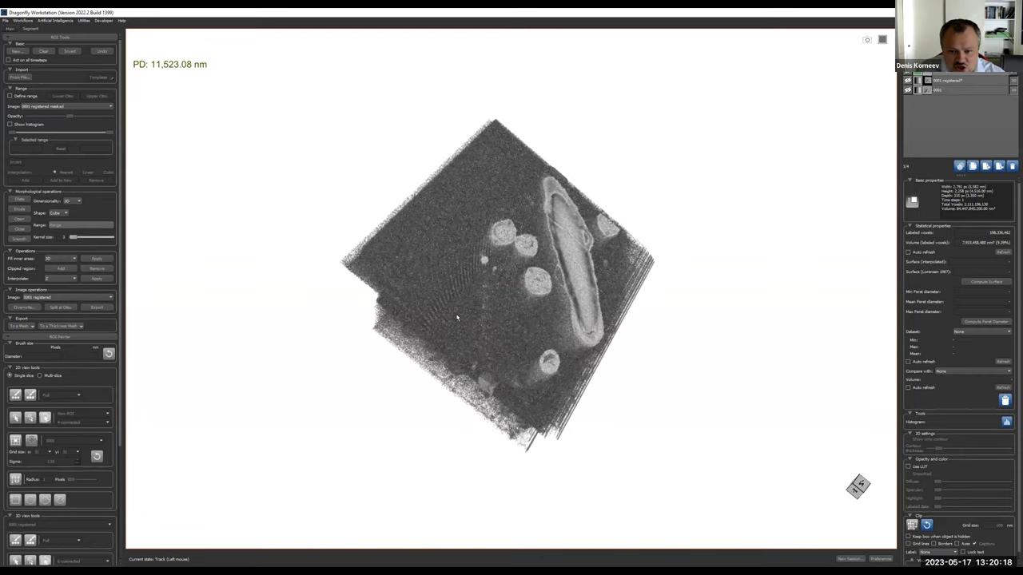
left_click_drag(432, 326, 546, 275)
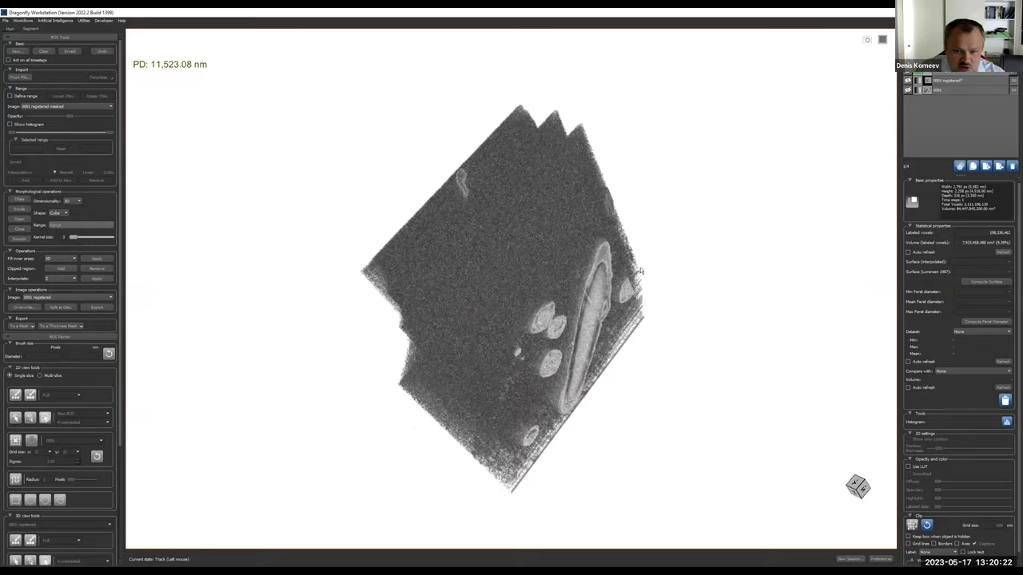
left_click_drag(640, 272, 532, 258)
double_click(535, 270)
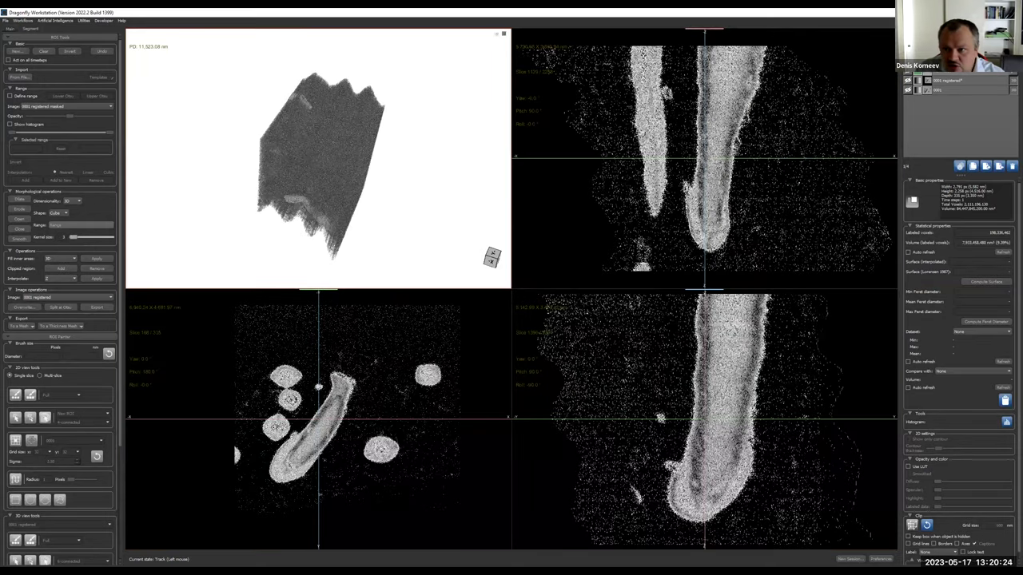
Show the unmasked 0001 registered image again and display slice 1 of its XY view enlarged.
left_click(908, 80)
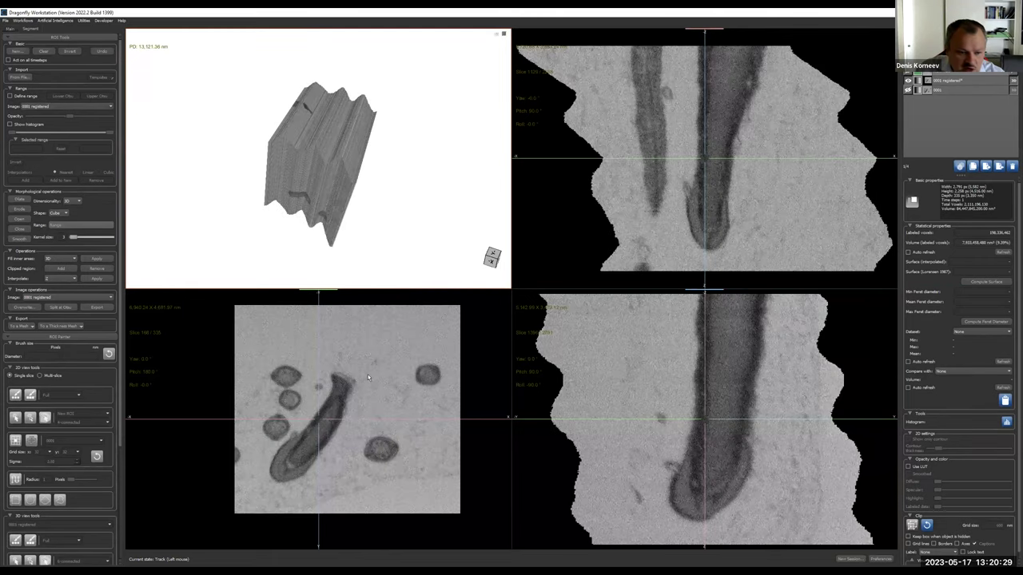
double_click(366, 372)
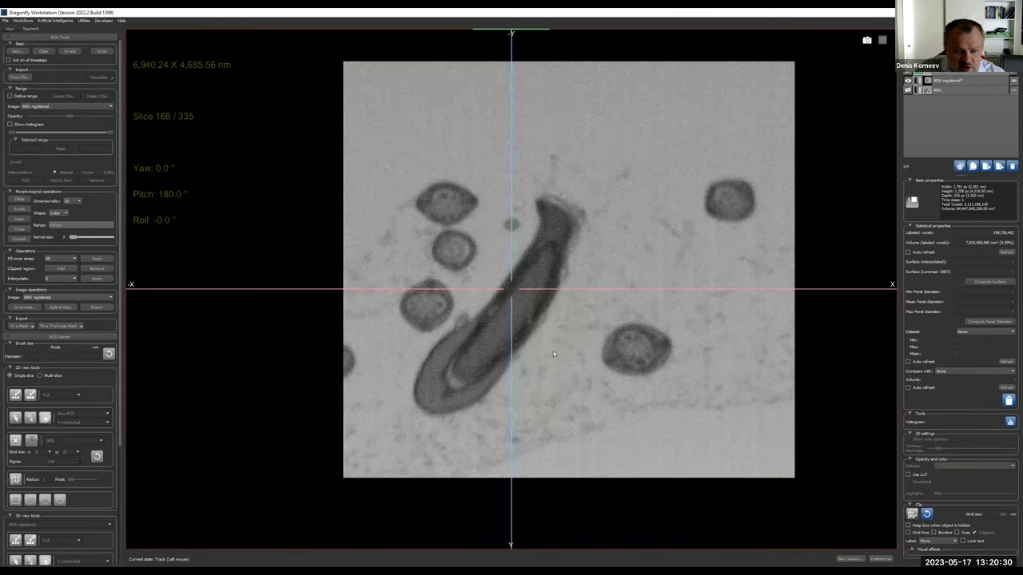
scroll(484, 343, "down", 15)
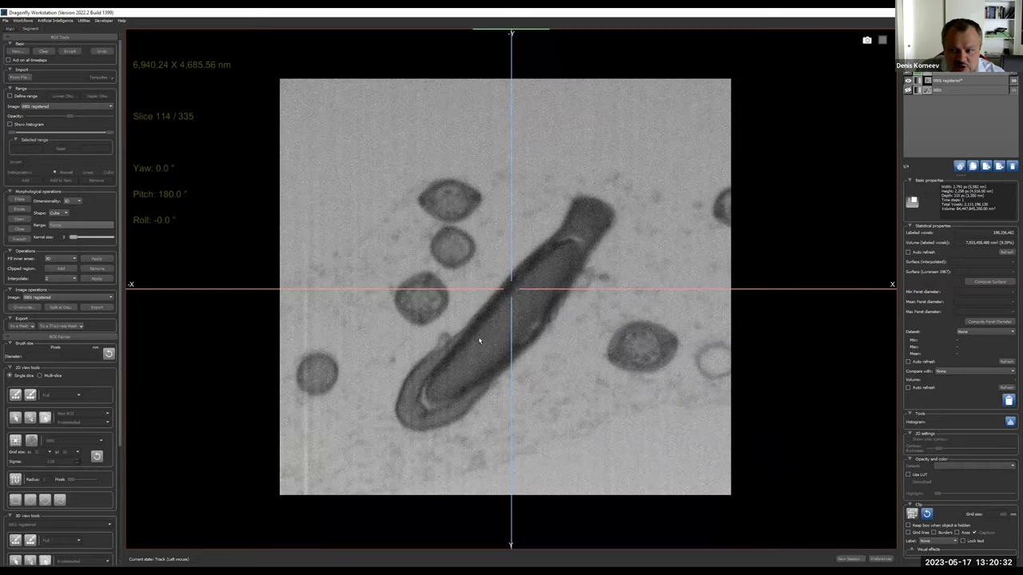
scroll(466, 342, "down", 5)
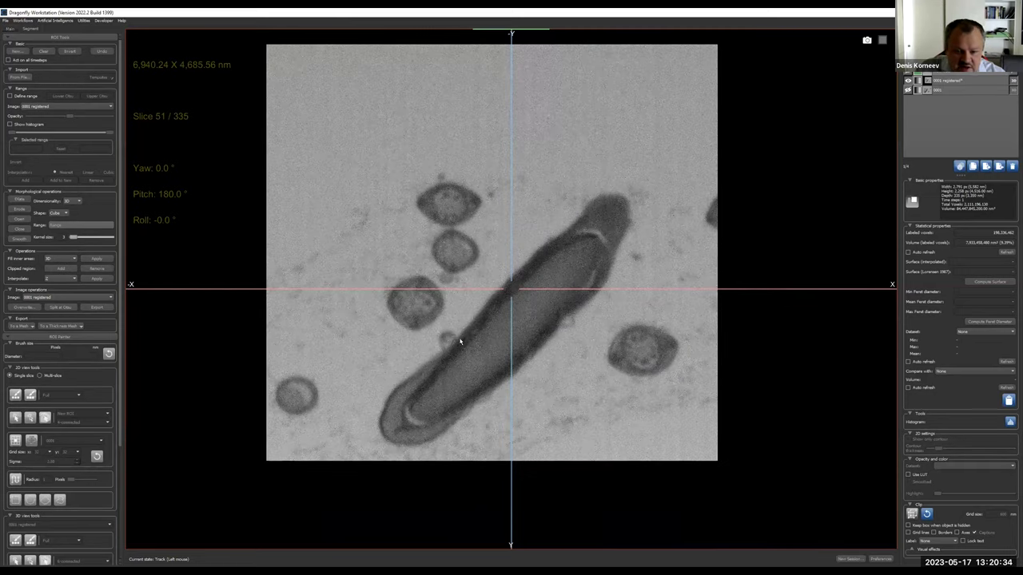
scroll(464, 344, "down", 9)
scroll(485, 340, "down", 3)
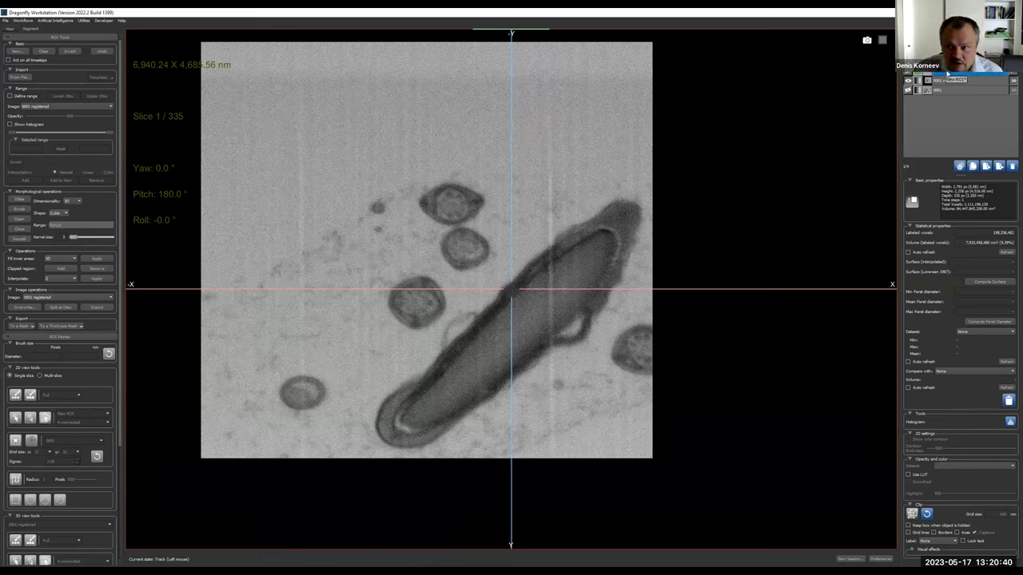
Create a new region of interest named "cell" that uses the geometry of the 0001 registered image.
left_click(16, 52)
left_click(69, 79)
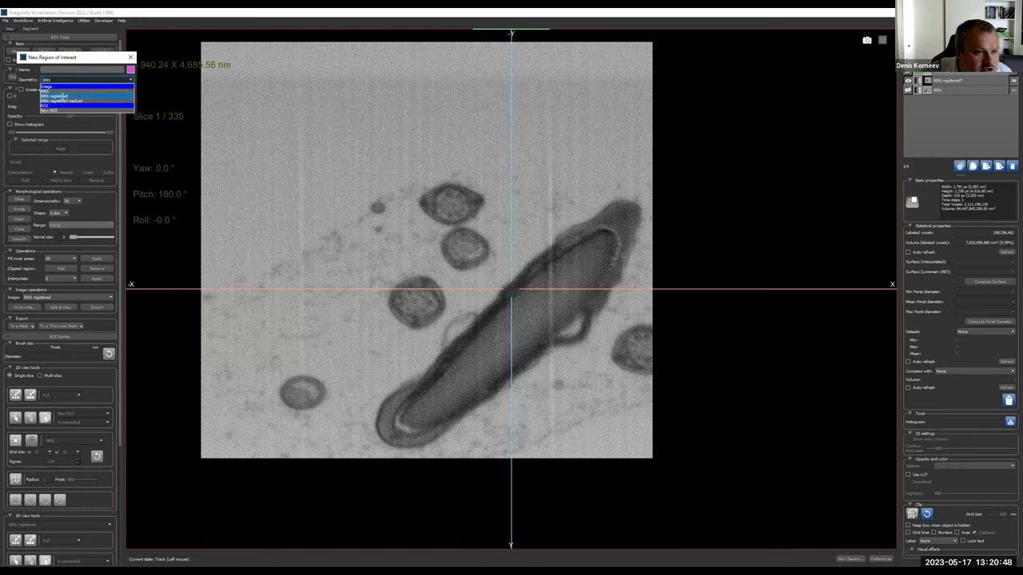
left_click(60, 96)
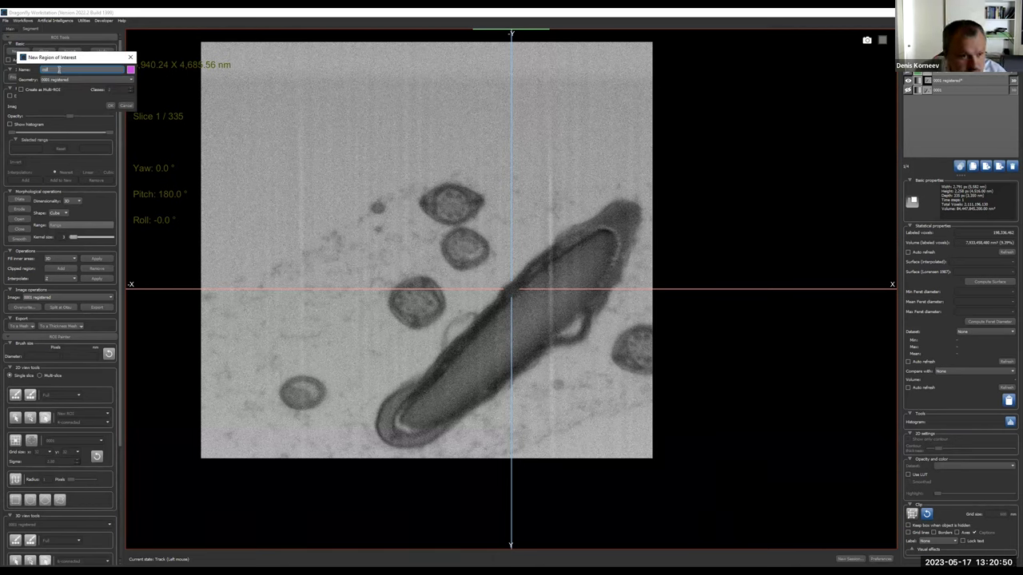
left_click(111, 106)
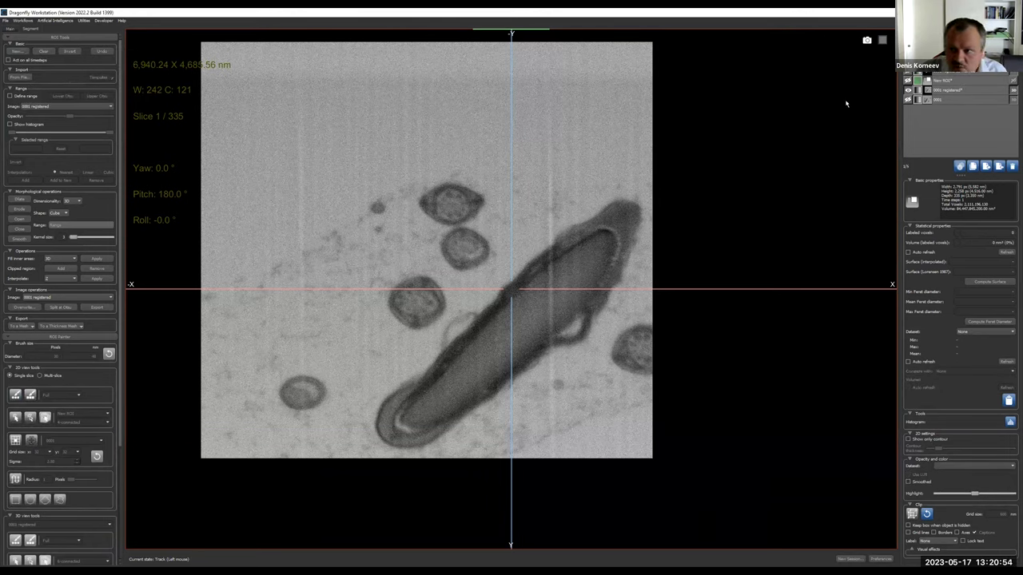
Paint the large elongated cell on slice 1 into the new ROI with the circular brush in Full mode.
left_click(15, 394)
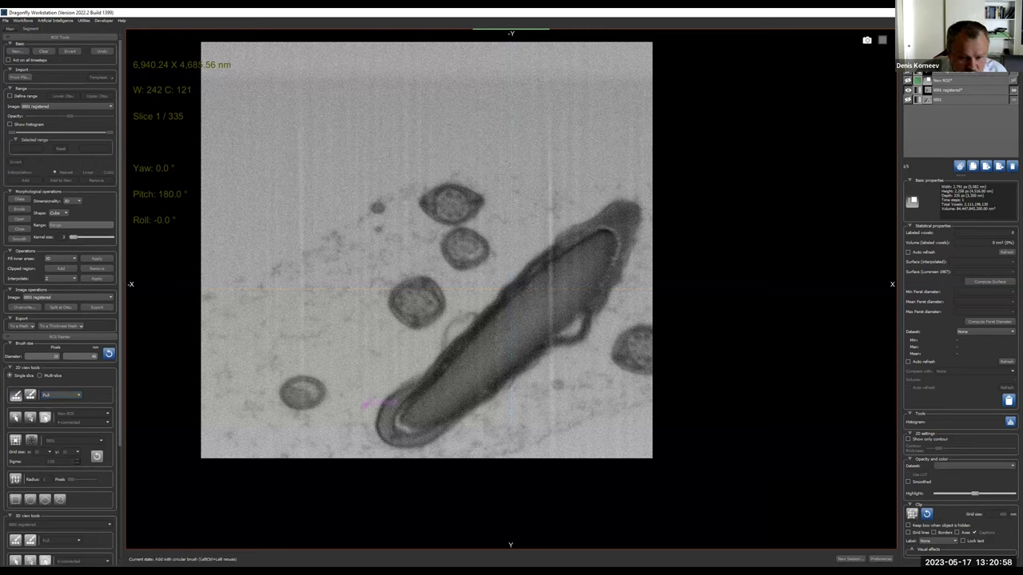
mouse_move(391, 431)
left_mouse_down("ctrl")
mouse_move(442, 367)
mouse_move(468, 321)
mouse_move(493, 312)
mouse_move(581, 230)
mouse_move(630, 210)
mouse_move(586, 321)
mouse_move(436, 427)
mouse_move(409, 422)
mouse_move(569, 268)
mouse_move(652, 249)
mouse_move(622, 278)
mouse_move(620, 297)
mouse_move(537, 340)
mouse_move(458, 398)
mouse_move(470, 344)
mouse_move(537, 271)
mouse_move(605, 269)
mouse_move(546, 317)
left_mouse_up("ctrl")
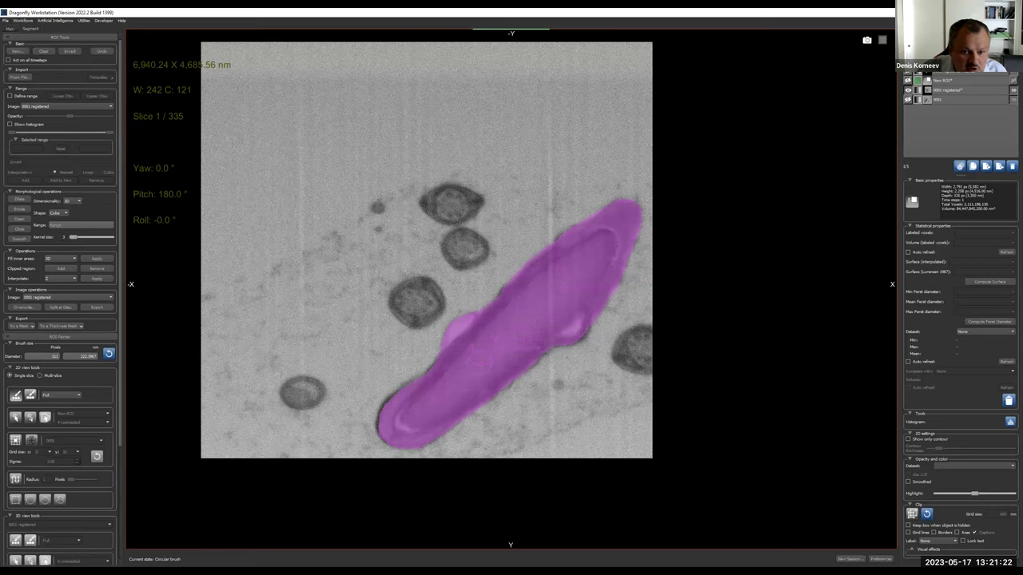
Paint the large elongated cell on slice 50 with the circular brush in Local Otsu mode, using the 0001 registered image.
scroll(497, 336, "down", 20)
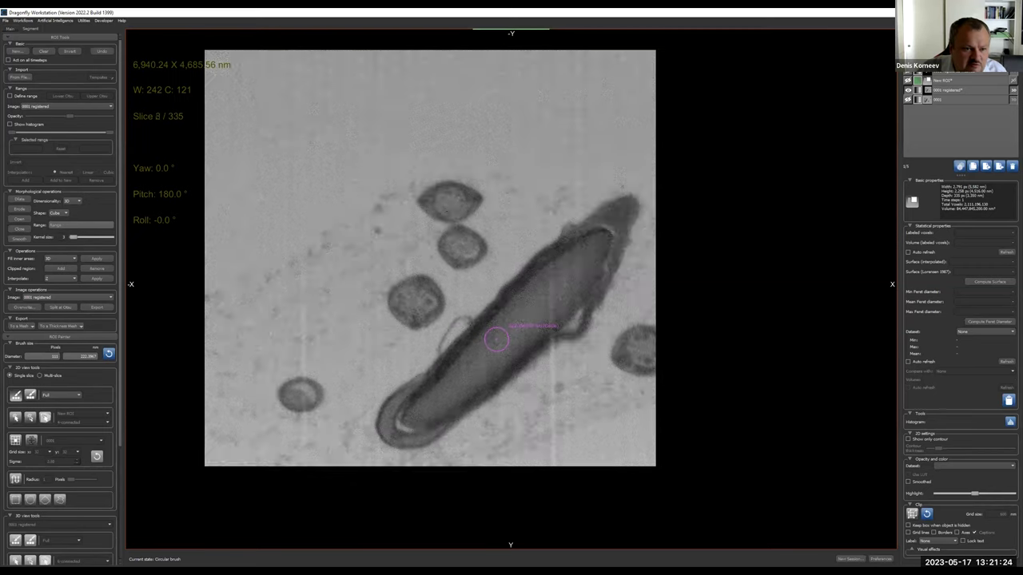
scroll(498, 332, "down", 8)
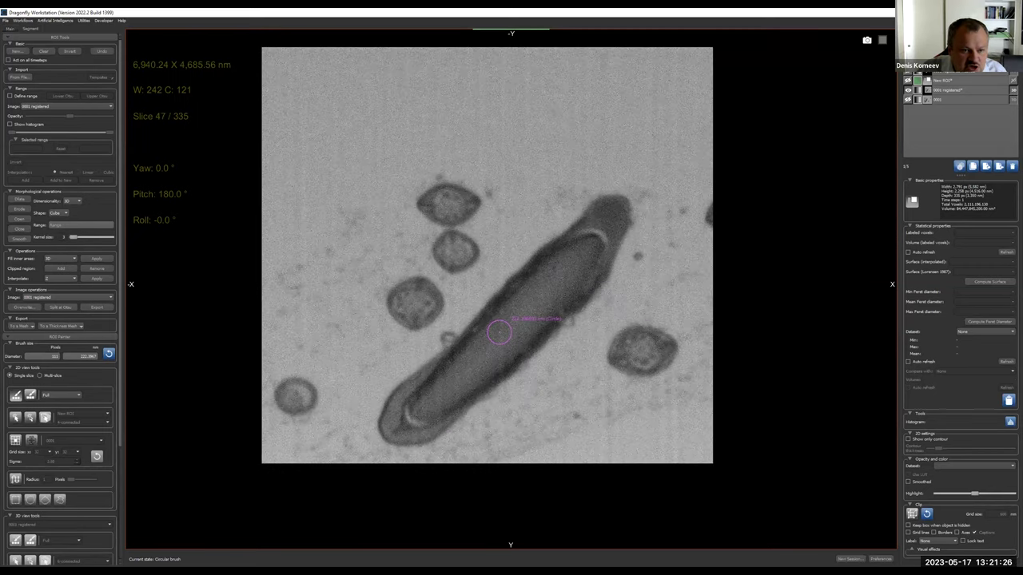
scroll(501, 331, "down", 1)
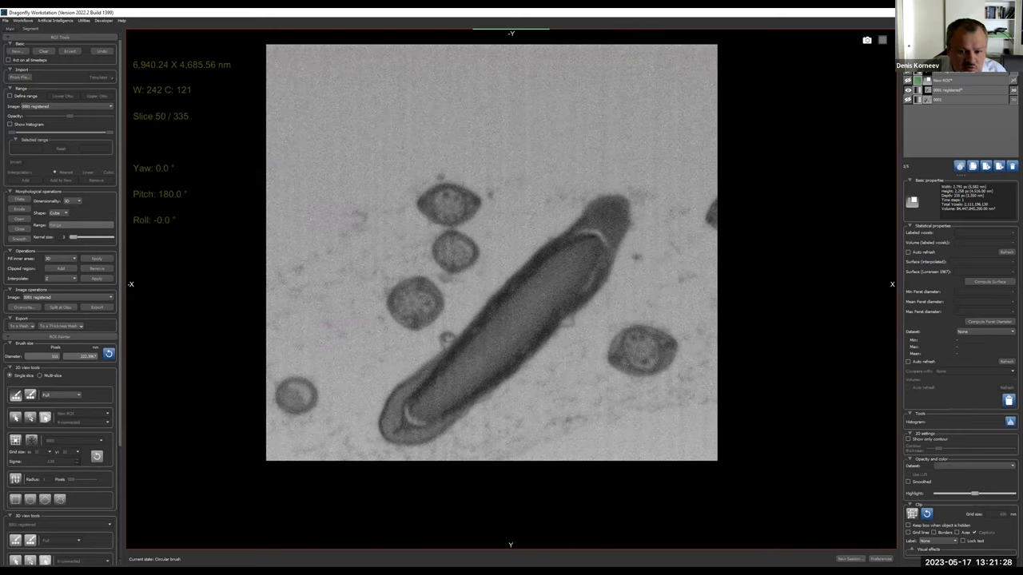
left_click(61, 395)
left_click(54, 408)
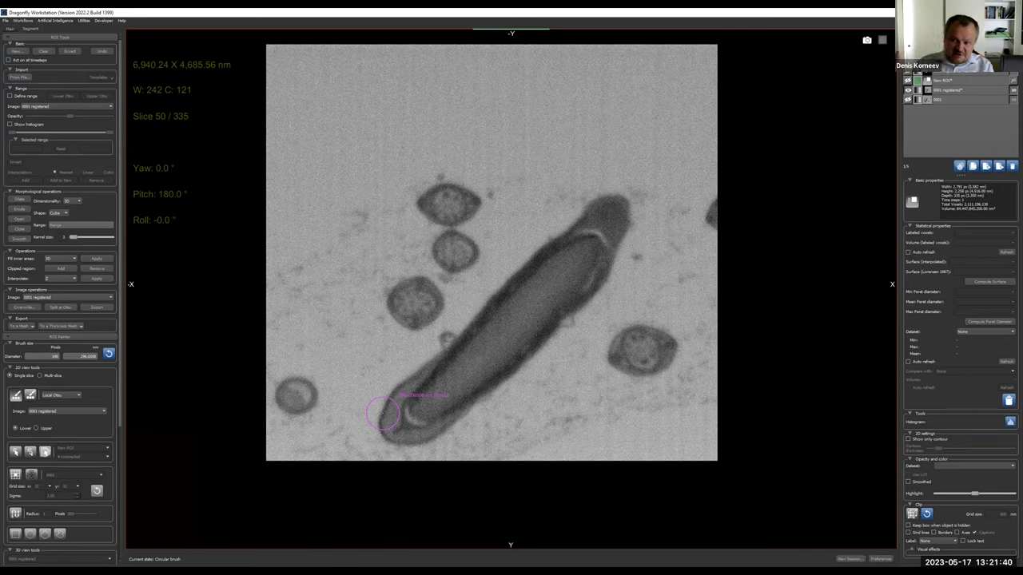
mouse_move(416, 403)
left_mouse_down("ctrl")
mouse_move(396, 414)
mouse_move(460, 361)
mouse_move(529, 279)
mouse_move(590, 245)
mouse_move(579, 251)
mouse_move(611, 217)
mouse_move(602, 213)
mouse_move(592, 273)
mouse_move(531, 340)
mouse_move(412, 430)
mouse_move(393, 422)
mouse_move(423, 409)
left_mouse_up("ctrl")
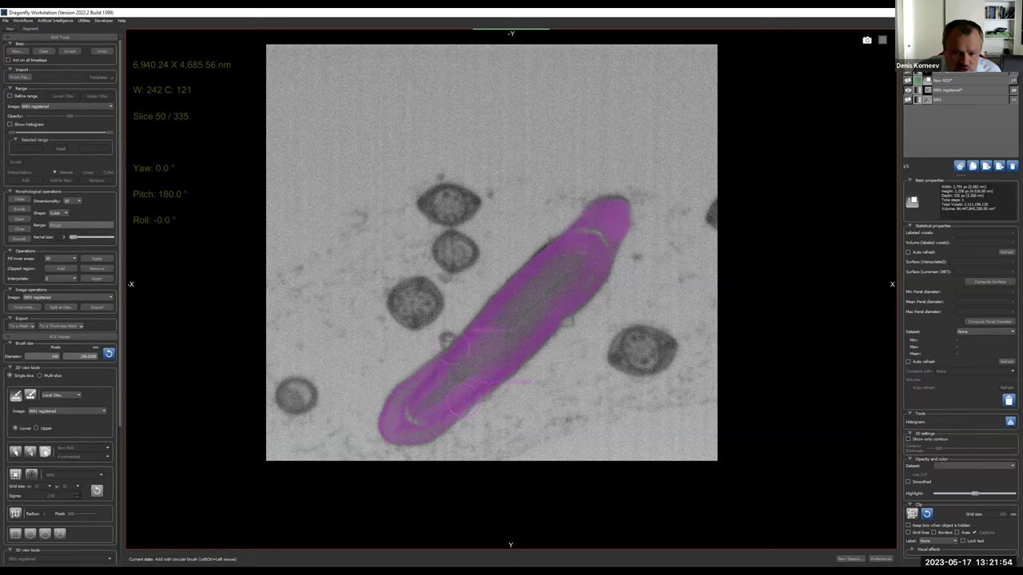
Set the brush back to Full mode and fill the unpainted interior of the elongated cell on slice 50.
left_click(56, 396)
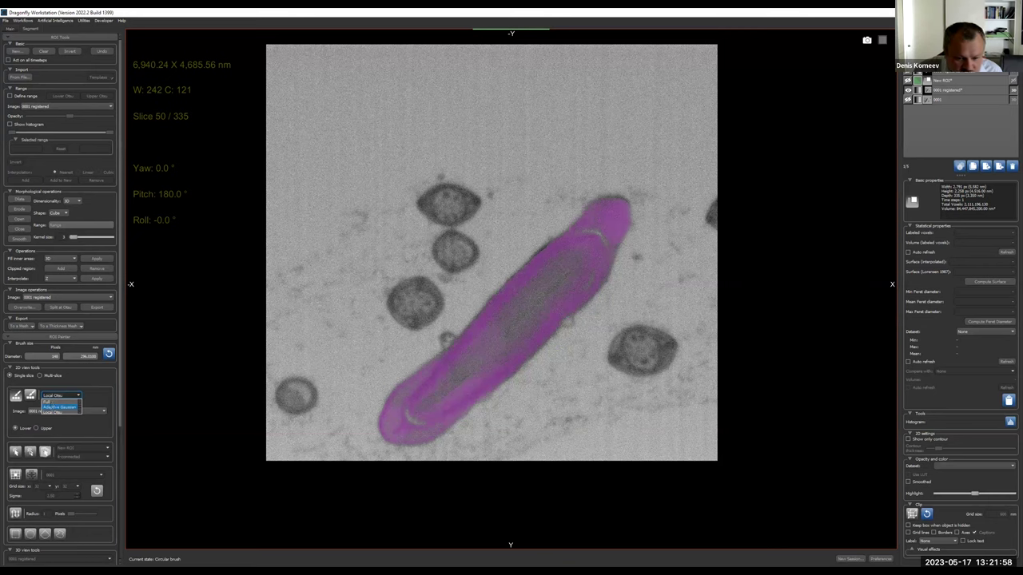
left_click(48, 401)
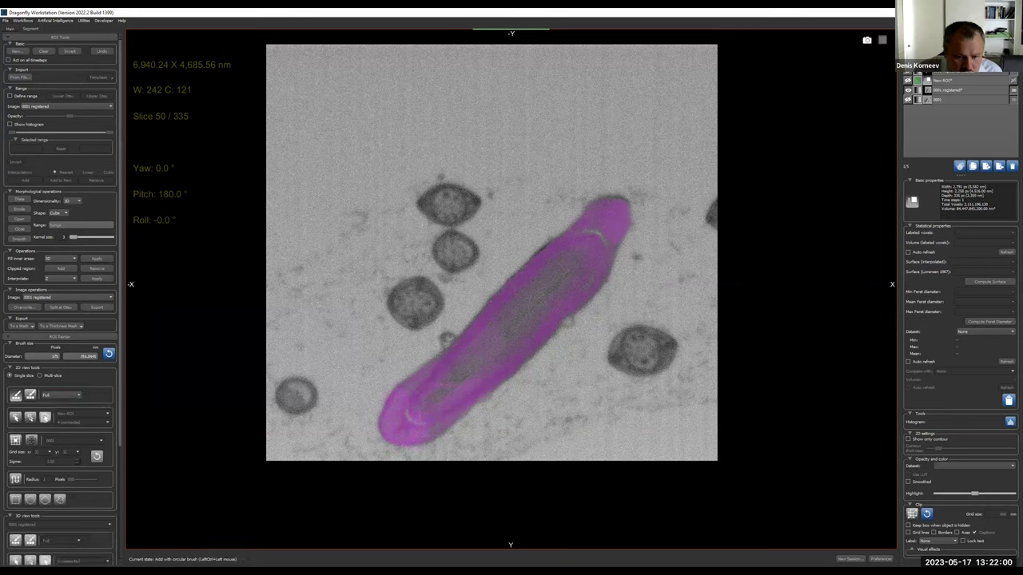
mouse_move(414, 406)
left_mouse_down("ctrl")
mouse_move(478, 357)
mouse_move(605, 204)
mouse_move(580, 278)
mouse_move(507, 355)
left_mouse_up("ctrl")
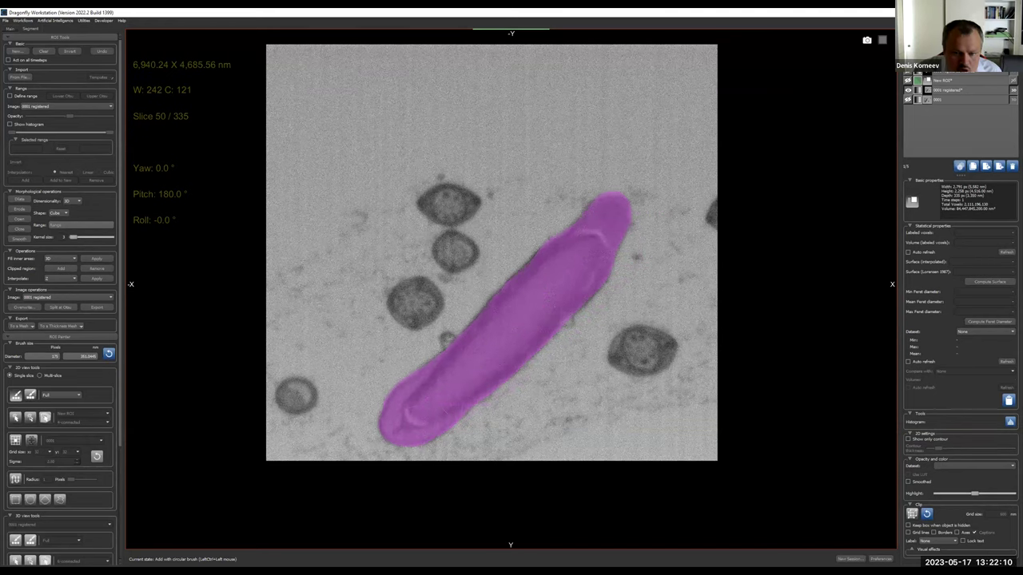
Paint the whole elongated cell on slice 100 into the ROI.
scroll(466, 390, "down", 1)
scroll(466, 390, "down", 20)
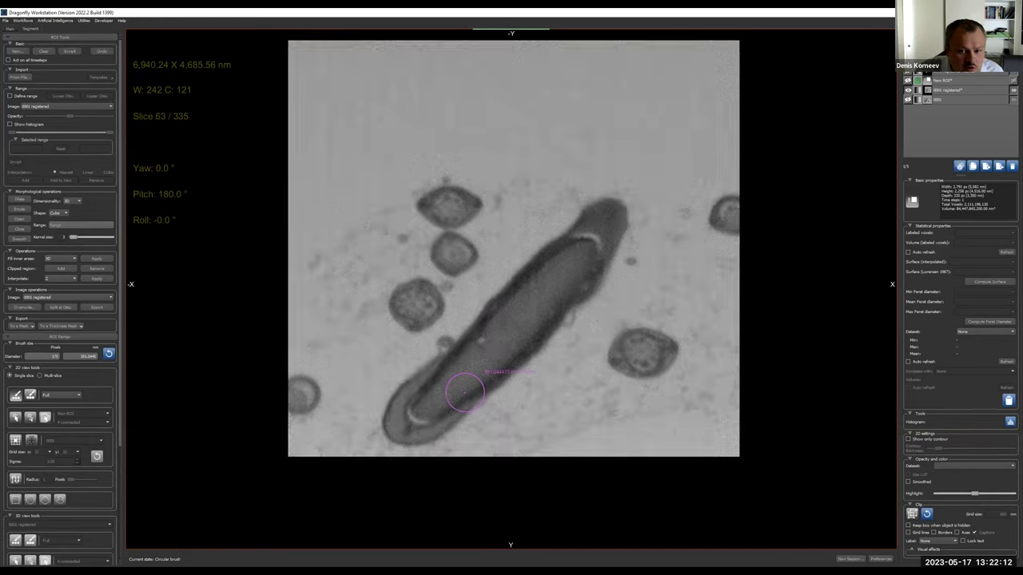
scroll(465, 390, "down", 12)
scroll(466, 390, "down", 2)
mouse_move(460, 397)
left_mouse_down("ctrl")
mouse_move(414, 417)
mouse_move(428, 387)
mouse_move(597, 217)
mouse_move(578, 238)
mouse_move(592, 246)
mouse_move(584, 258)
mouse_move(455, 400)
left_mouse_up("ctrl")
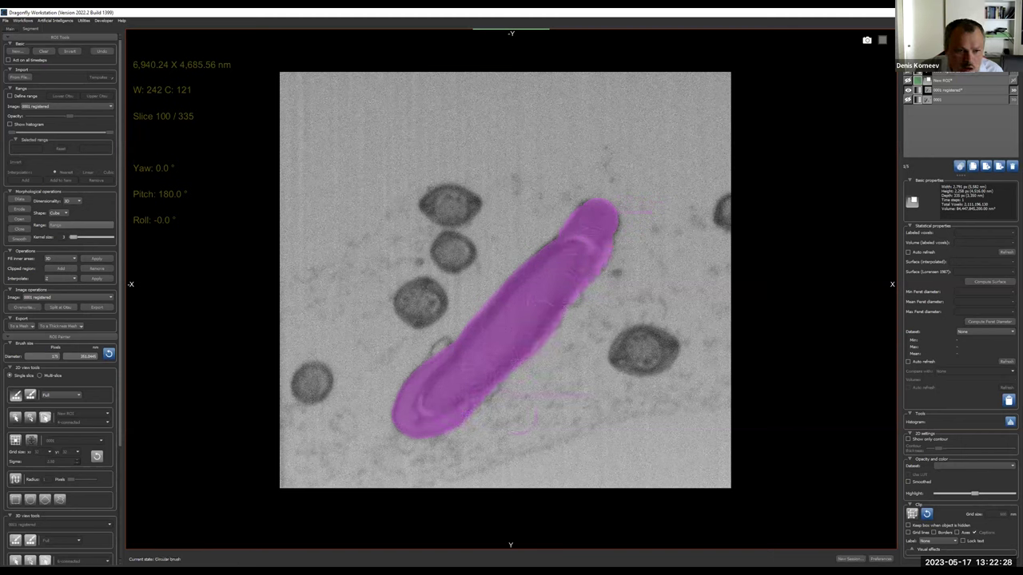
Paint the elongated cell at about slice 150 into the ROI, using a smaller brush for its narrow end.
scroll(519, 403, "down", 17)
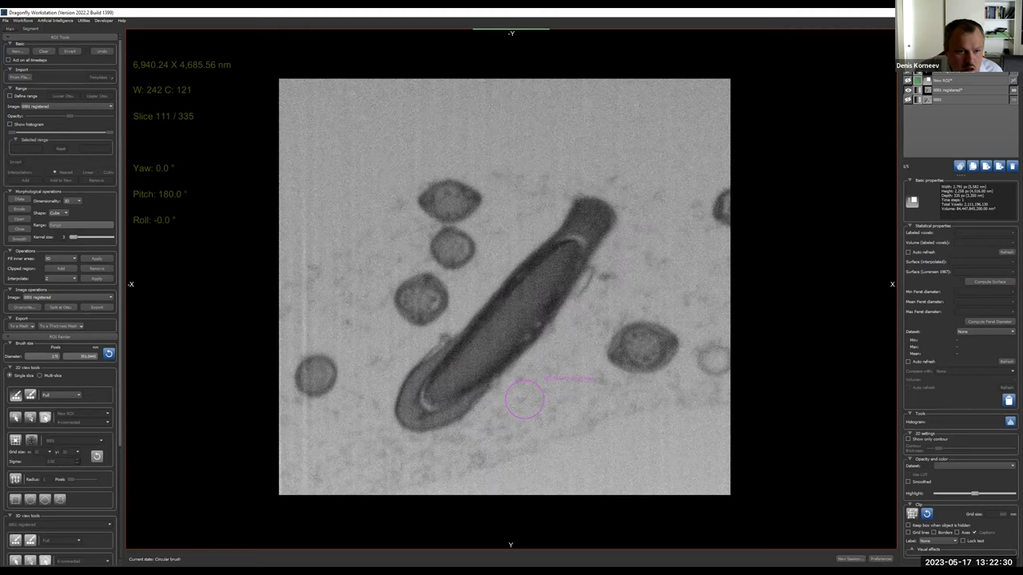
scroll(525, 398, "down", 20)
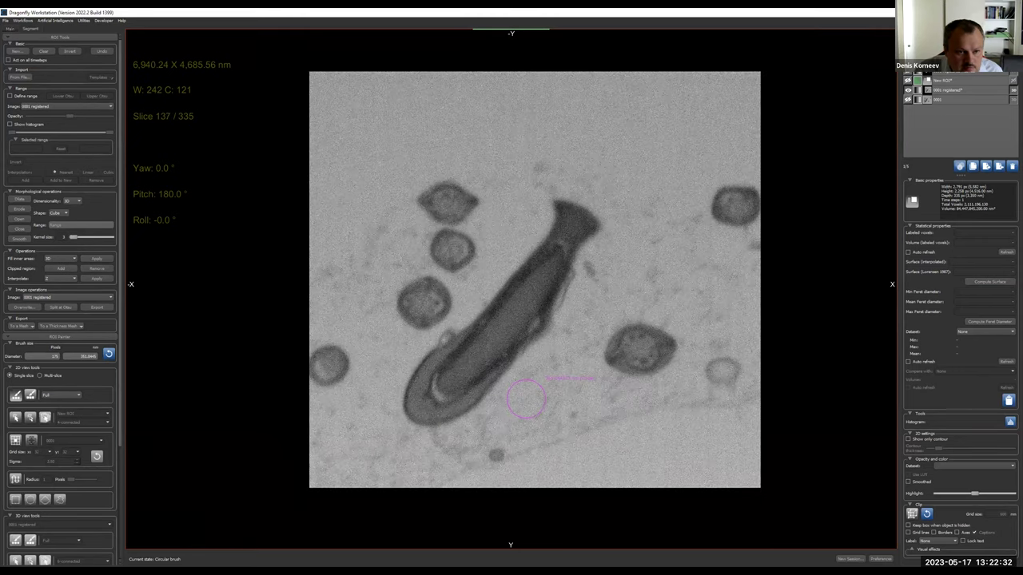
scroll(526, 398, "down", 7)
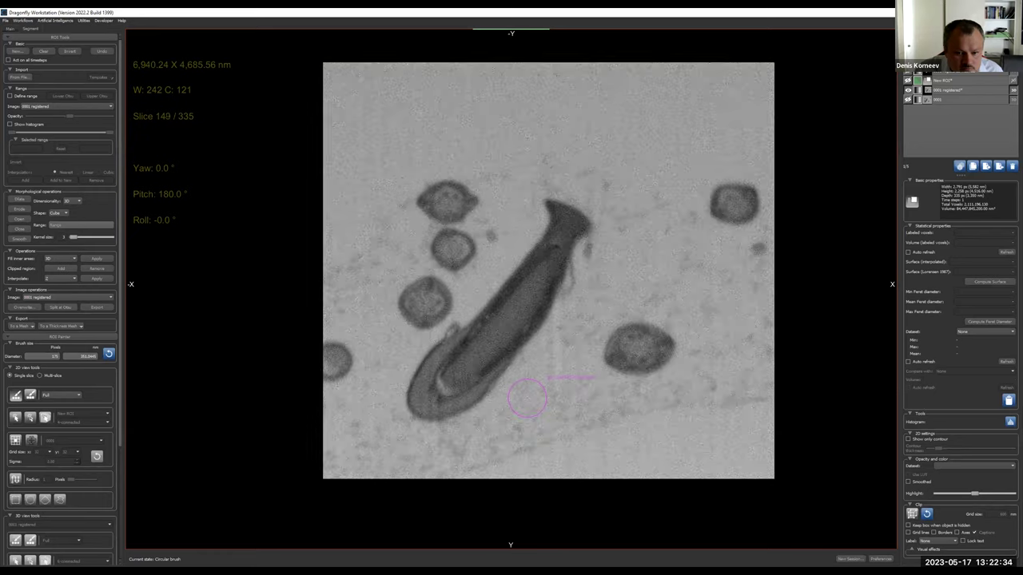
mouse_move(467, 391)
left_mouse_down("ctrl")
mouse_move(429, 400)
mouse_move(427, 376)
mouse_move(507, 312)
mouse_move(545, 263)
mouse_move(550, 284)
mouse_move(484, 374)
left_mouse_up("ctrl")
scroll(560, 230, "down", 5, "shift")
mouse_move(559, 230)
left_mouse_down("ctrl")
mouse_move(553, 211)
mouse_move(579, 222)
mouse_move(570, 233)
mouse_move(566, 224)
left_mouse_up("ctrl")
Paint the curved elongated cell on slice 200 into the ROI, adjusting the brush size to its width.
scroll(527, 294, "down", 20)
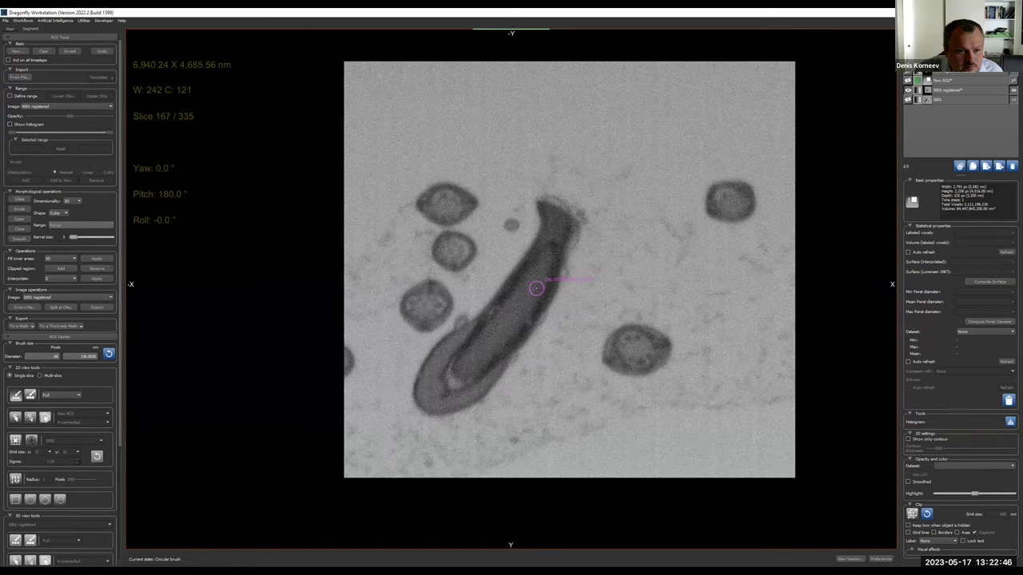
scroll(530, 297, "down", 13)
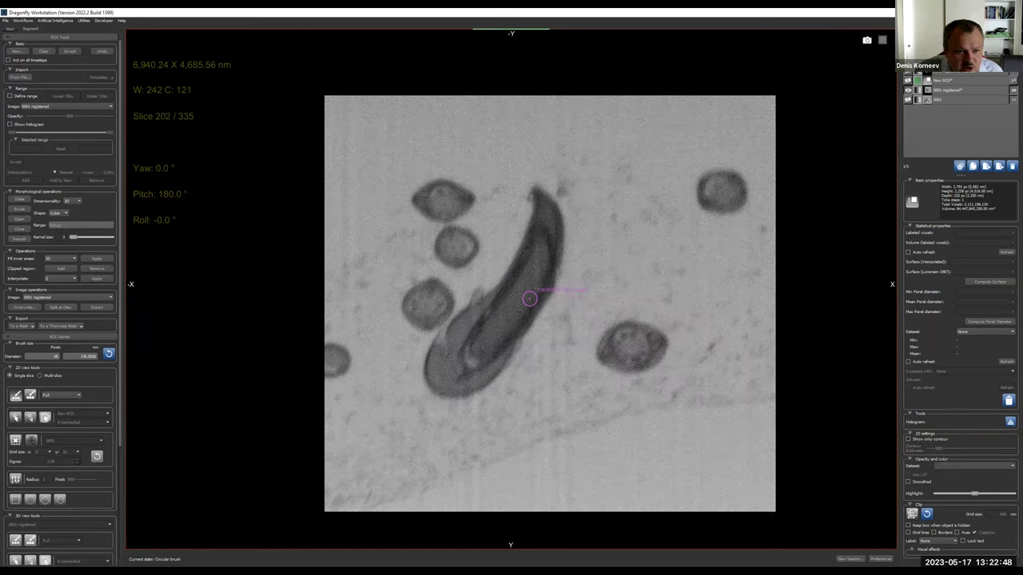
scroll(519, 307, "down", 1)
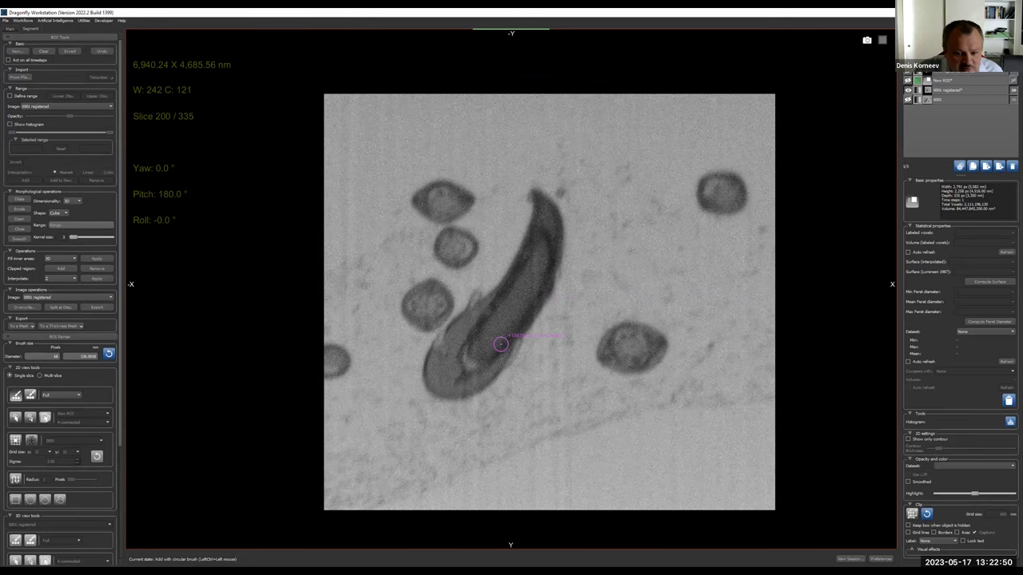
mouse_move(494, 364)
left_mouse_down("ctrl")
mouse_move(459, 394)
mouse_move(439, 394)
mouse_move(430, 354)
mouse_move(433, 344)
mouse_move(464, 319)
left_mouse_up("ctrl")
key("shift")
key("ctrl")
mouse_move(479, 316)
left_mouse_down("ctrl")
mouse_move(535, 232)
mouse_move(540, 199)
mouse_move(552, 246)
mouse_move(538, 295)
mouse_move(493, 371)
mouse_move(510, 334)
mouse_move(450, 369)
mouse_move(472, 334)
mouse_move(490, 325)
mouse_move(479, 368)
left_mouse_up("ctrl")
mouse_move(497, 316)
left_mouse_down("ctrl")
mouse_move(548, 235)
mouse_move(538, 292)
mouse_move(548, 232)
mouse_move(537, 257)
left_mouse_up("ctrl")
Paint the elongated cell on slice 250 into the ROI, including its thin tip at the image edge.
scroll(537, 257, "down", 20)
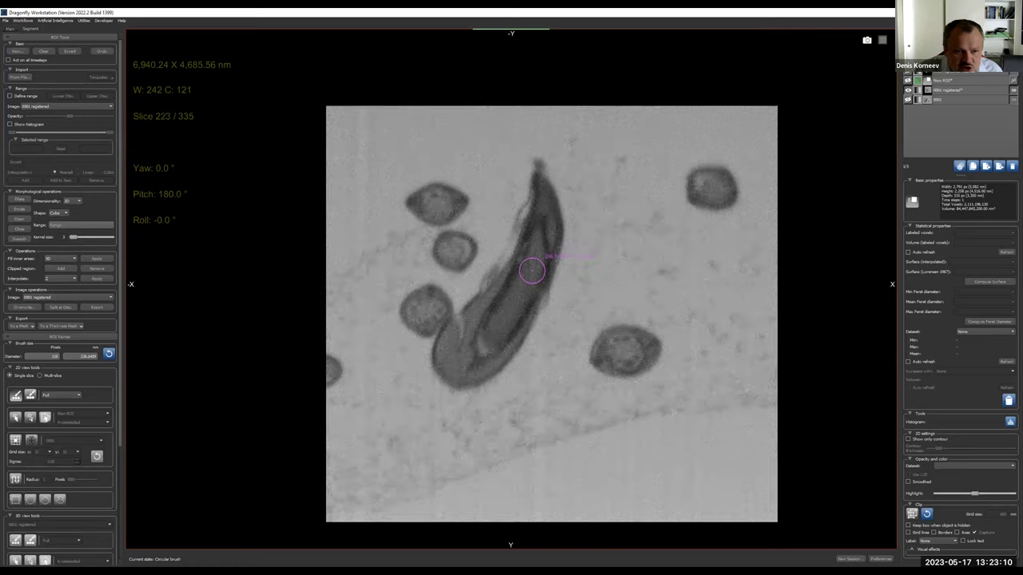
scroll(532, 272, "down", 8)
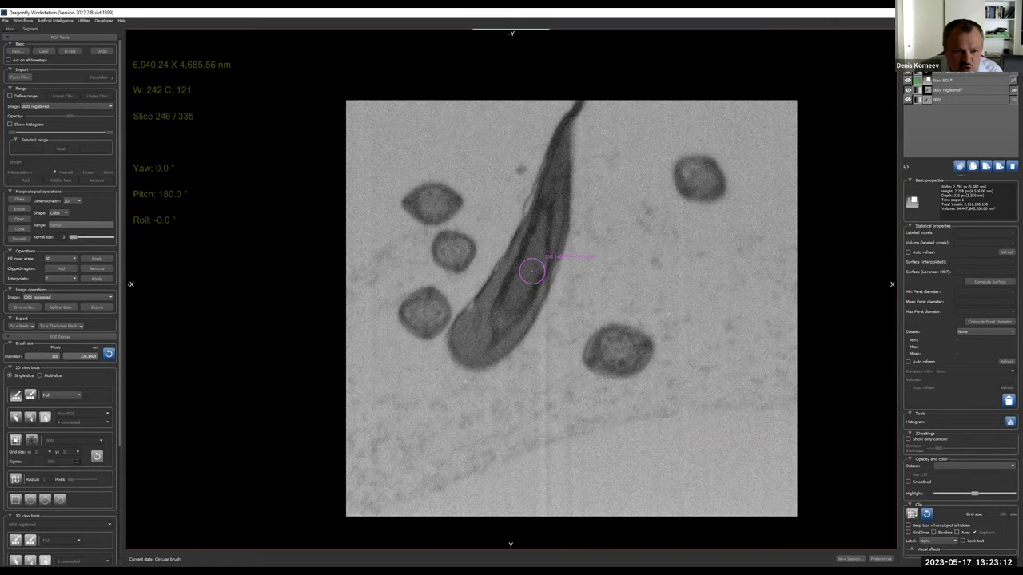
scroll(532, 272, "down", 4)
mouse_move(487, 356)
left_mouse_down("ctrl")
mouse_move(466, 336)
mouse_move(543, 222)
mouse_move(550, 254)
mouse_move(513, 326)
mouse_move(493, 338)
mouse_move(553, 210)
mouse_move(554, 232)
mouse_move(555, 212)
mouse_move(540, 204)
mouse_move(563, 145)
mouse_move(557, 204)
left_mouse_up("ctrl")
mouse_move(566, 134)
left_mouse_down("ctrl")
mouse_move(570, 112)
mouse_move(591, 98)
mouse_move(577, 116)
left_mouse_up("ctrl")
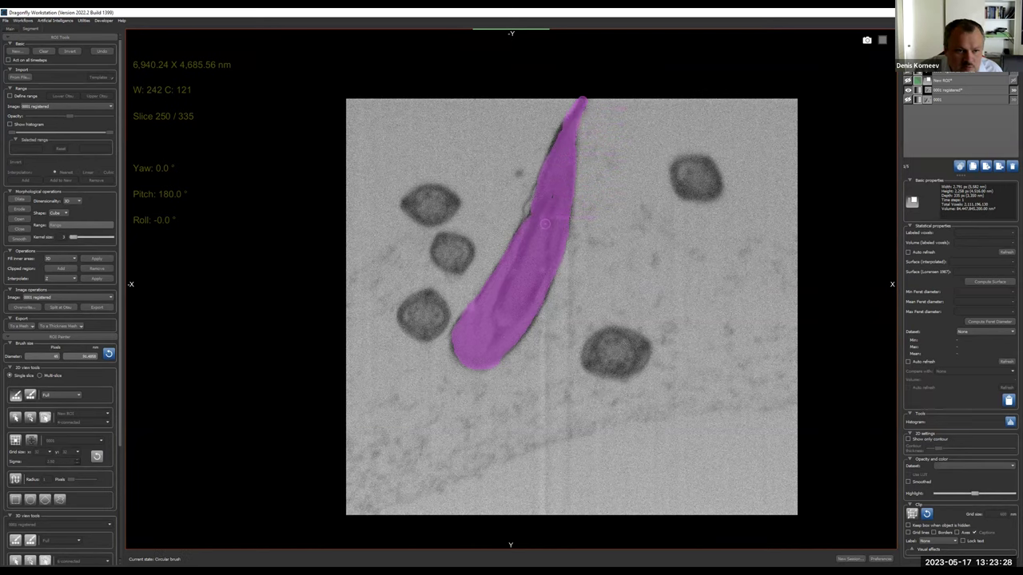
Paint the whole elongated cell on slice 300 into the ROI, from its rounded end to its thin tip.
scroll(543, 224, "down", 20)
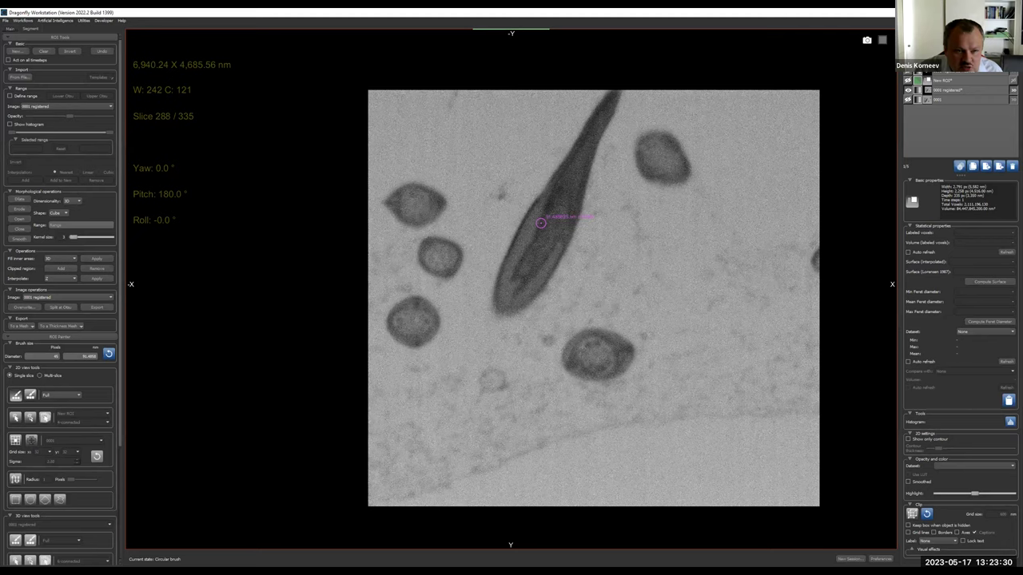
scroll(540, 223, "down", 12)
left_click(514, 291, "ctrl")
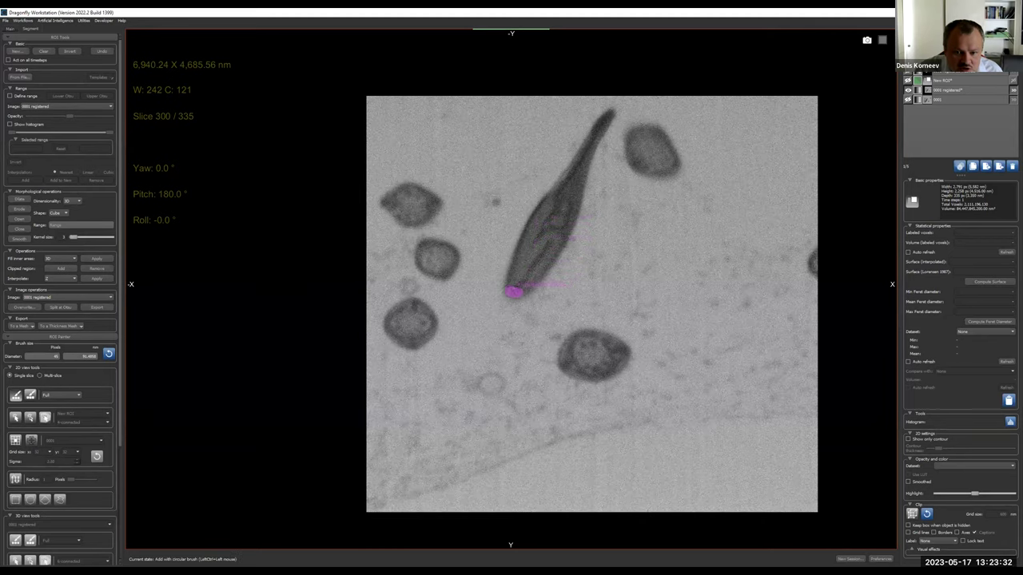
mouse_move(514, 291)
left_mouse_down("ctrl")
mouse_move(526, 232)
mouse_move(603, 121)
mouse_move(561, 246)
mouse_move(538, 277)
mouse_move(526, 275)
mouse_move(574, 177)
mouse_move(539, 261)
left_mouse_up("ctrl")
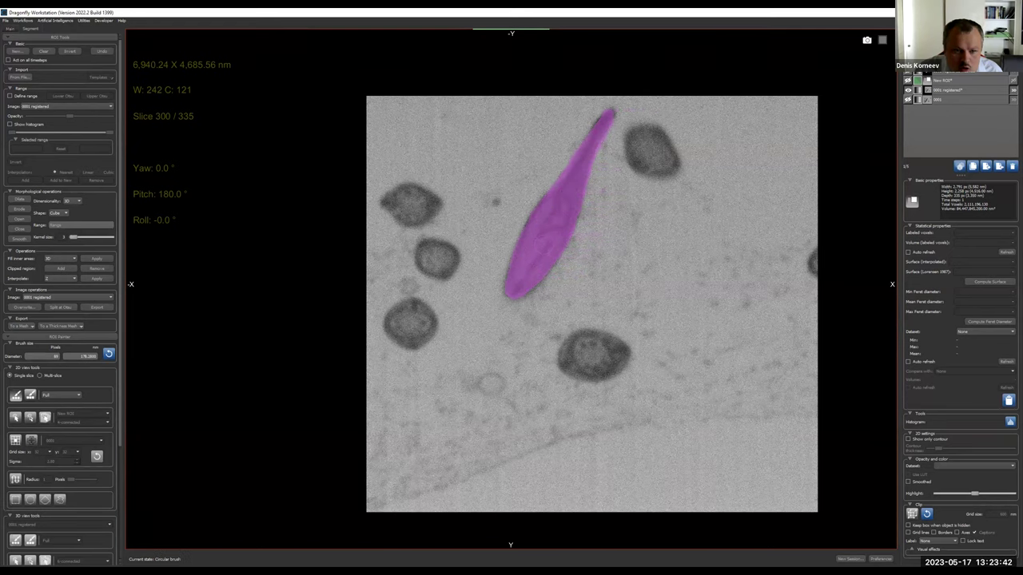
Paint the shrinking elongated cell on slice 318 into the ROI, using a smaller brush.
scroll(542, 244, "down", 10)
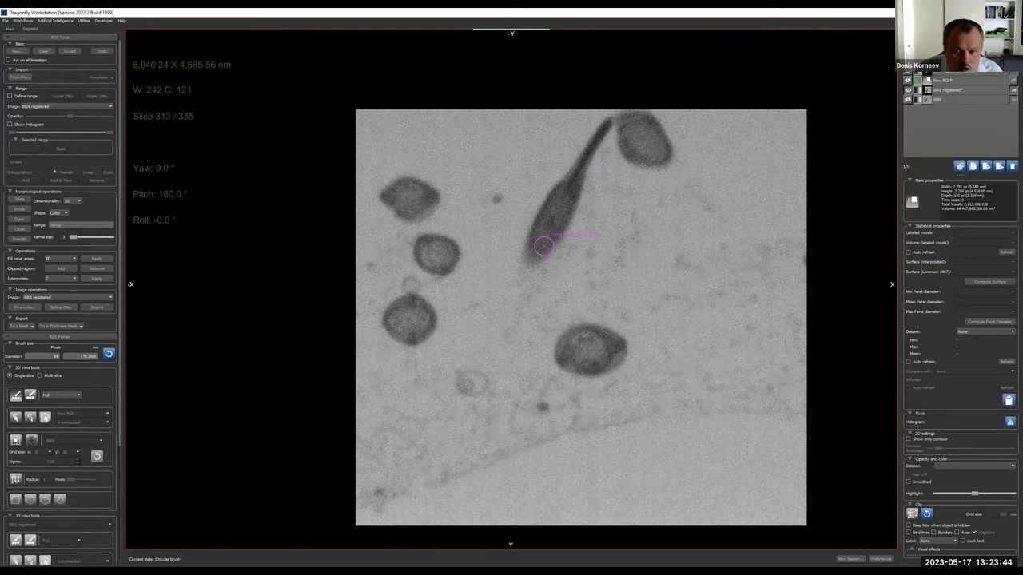
left_click_drag(573, 177, 593, 144)
scroll(570, 194, "up", 1)
scroll(570, 194, "up", 9)
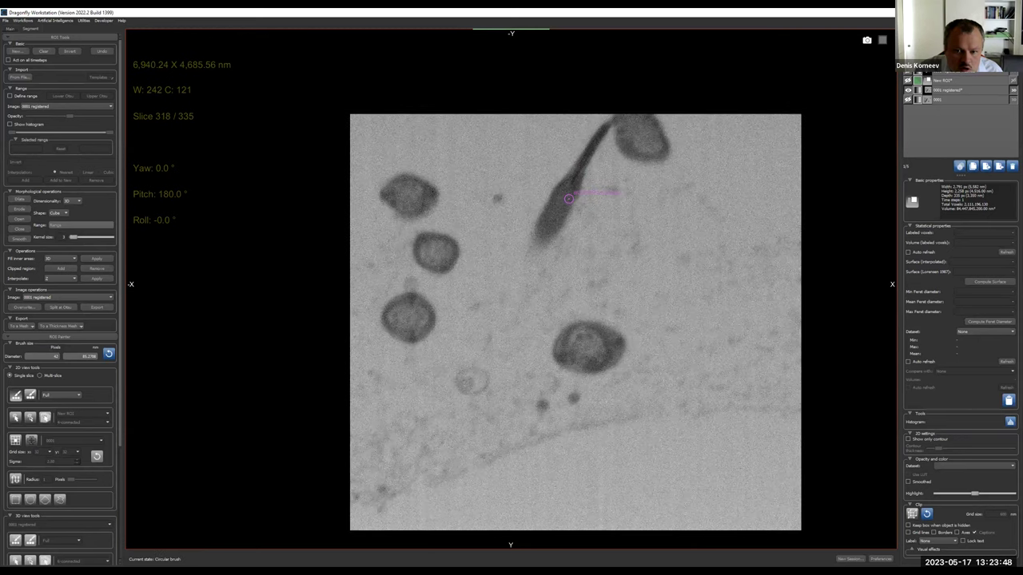
mouse_move(543, 236)
left_mouse_down("ctrl")
mouse_move(606, 125)
mouse_move(552, 233)
mouse_move(568, 192)
mouse_move(551, 212)
left_mouse_up("ctrl")
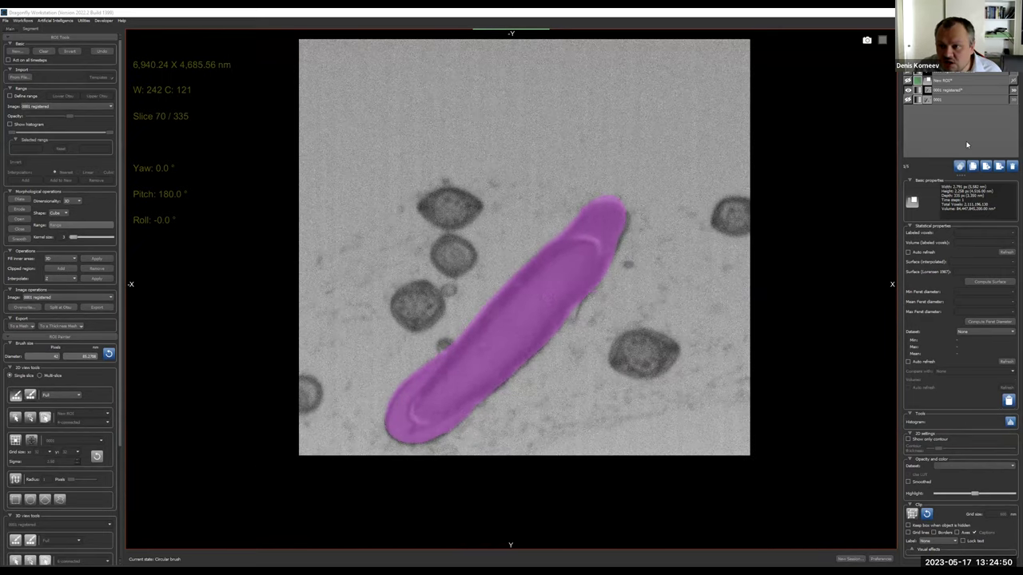
left_click(946, 100)
key("Return")
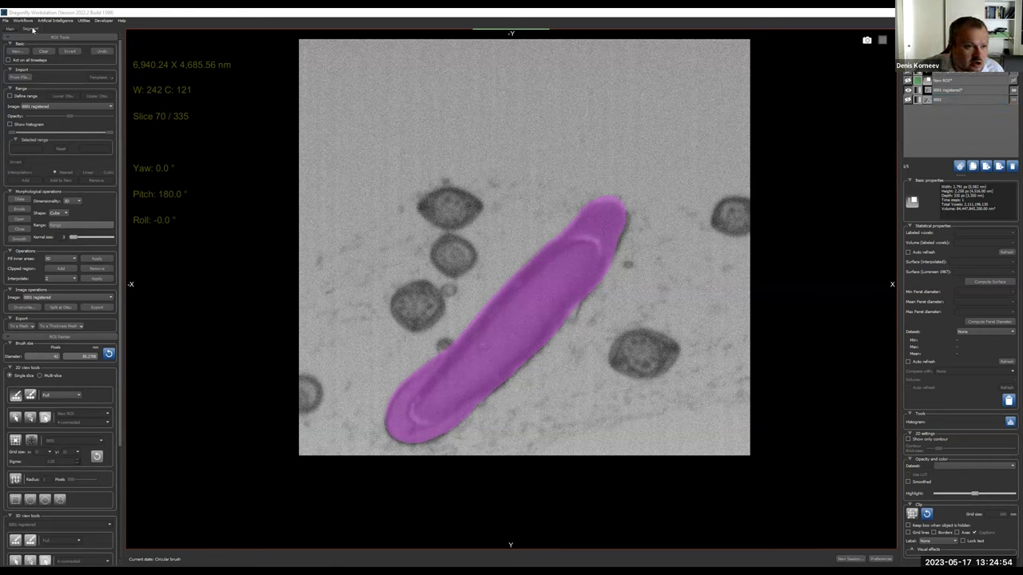
left_click(26, 22)
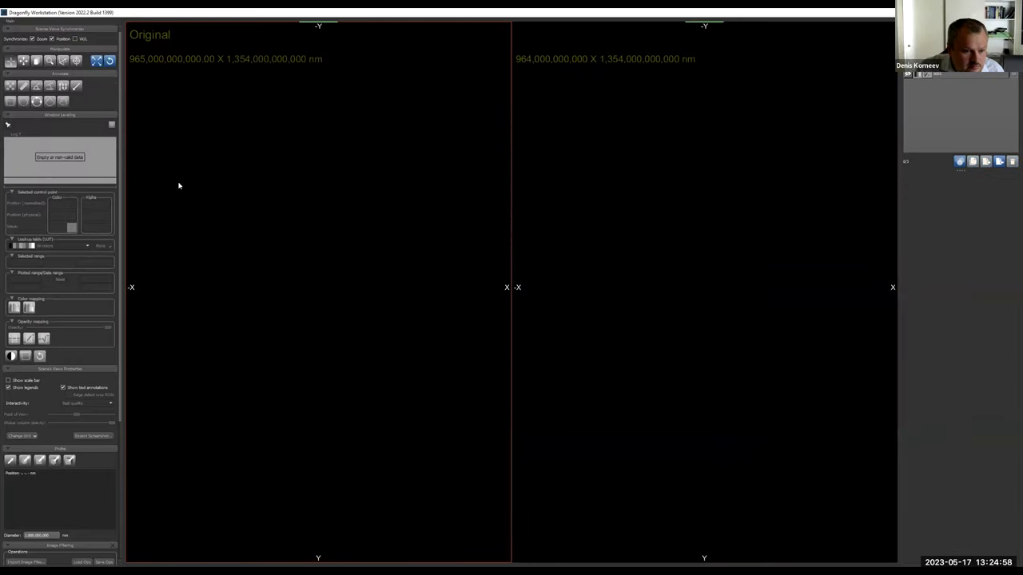
scroll(115, 314, "down", 5)
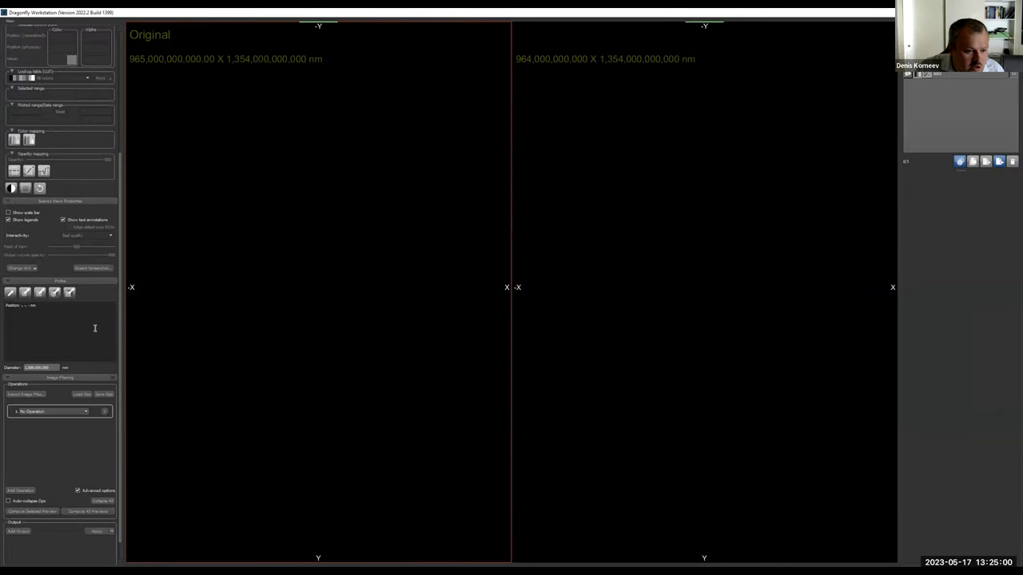
left_click(83, 413)
scroll(65, 435, "down", 6)
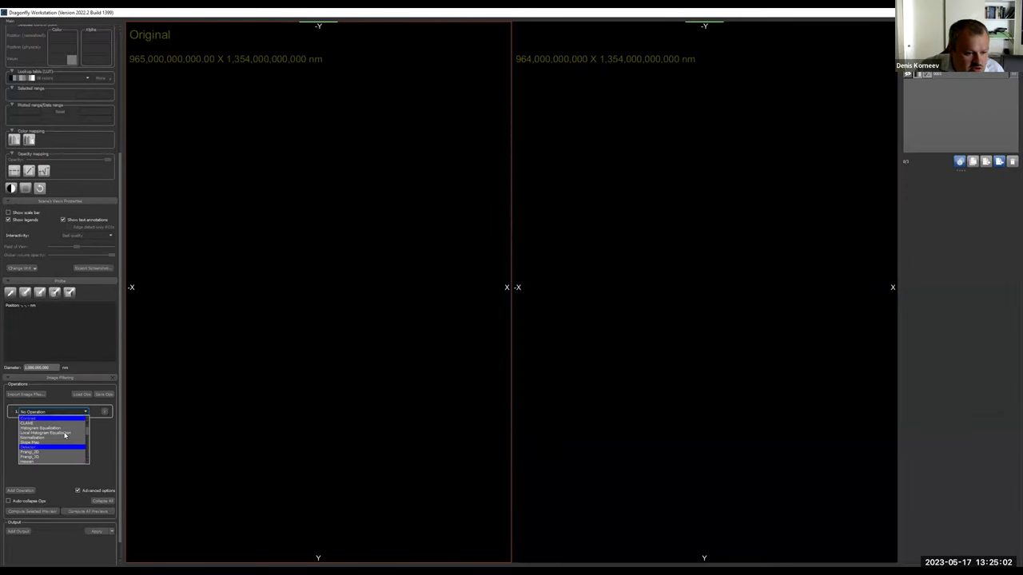
scroll(63, 440, "down", 6)
scroll(55, 451, "down", 5)
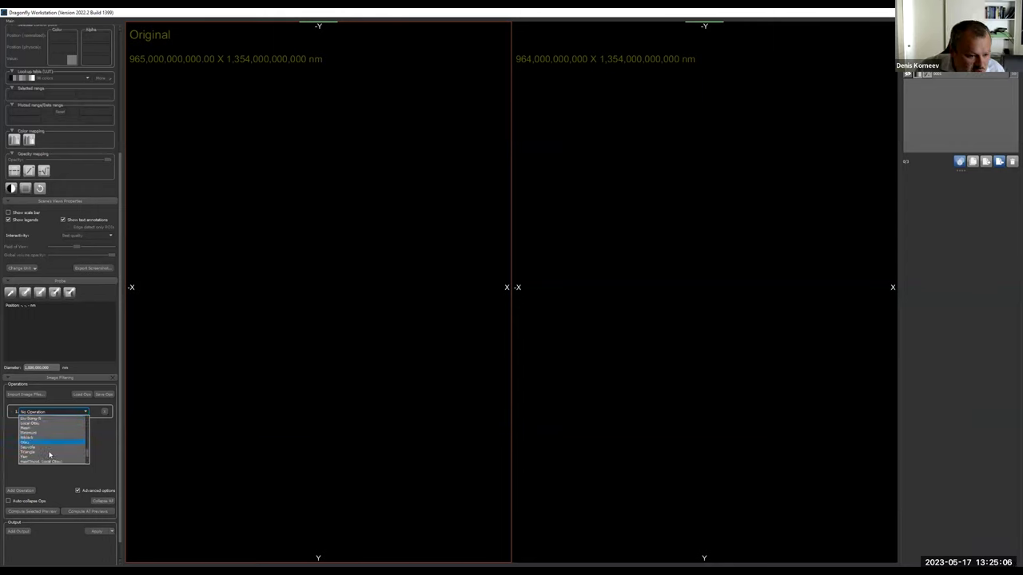
scroll(45, 454, "up", 1)
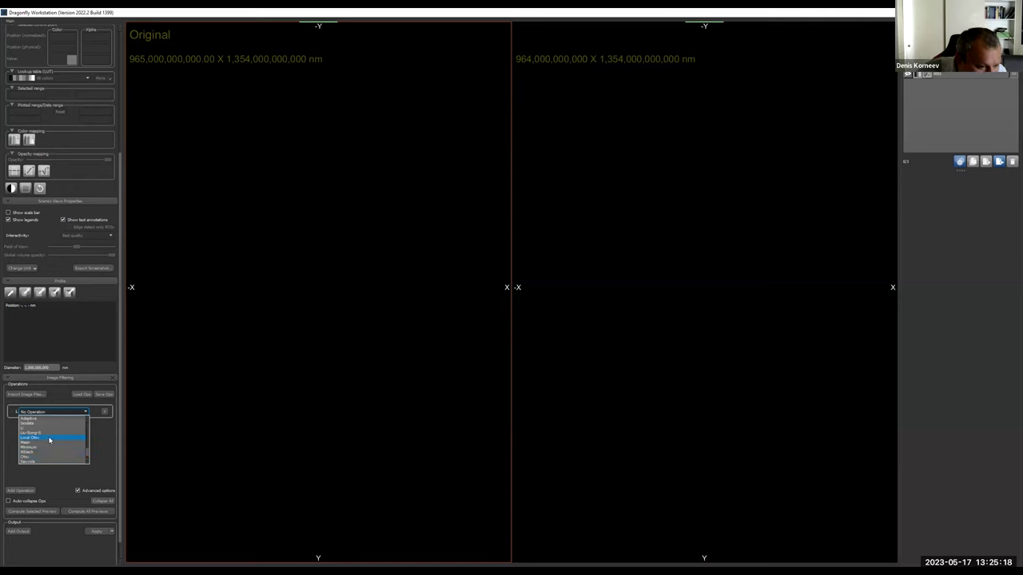
scroll(49, 439, "down", 1)
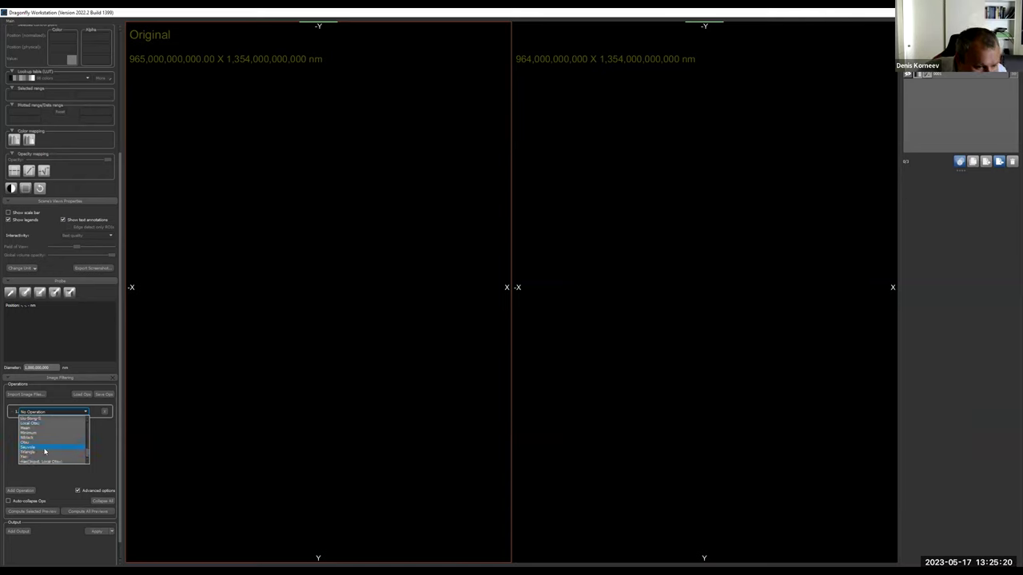
scroll(44, 450, "up", 3)
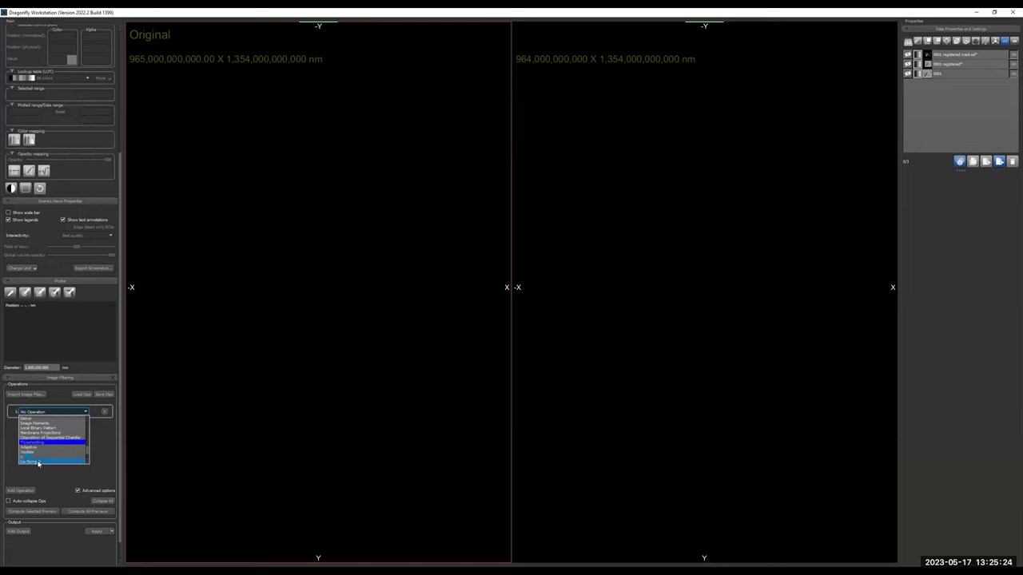
scroll(40, 461, "down", 1)
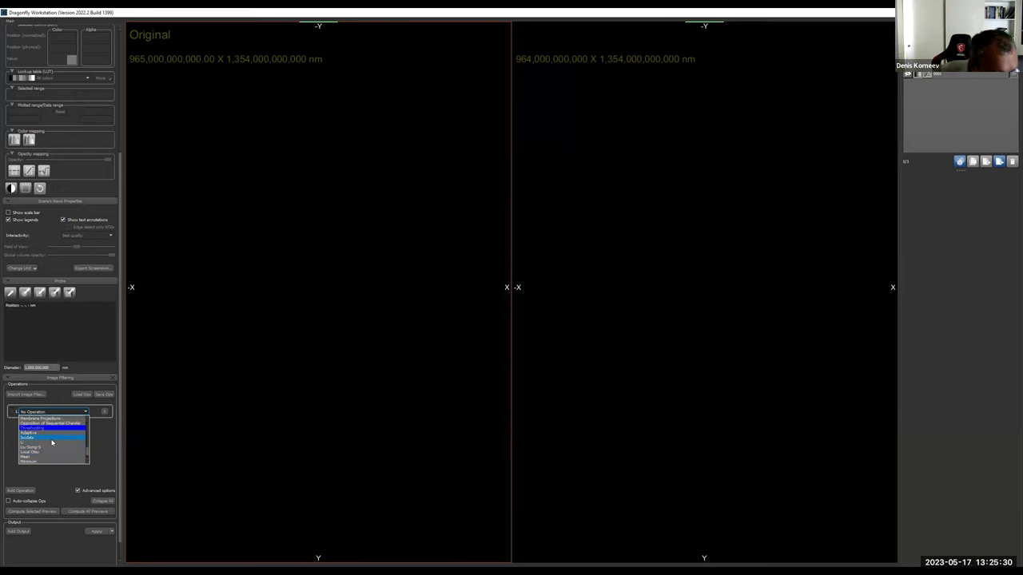
scroll(61, 441, "up", 1)
scroll(61, 442, "up", 4)
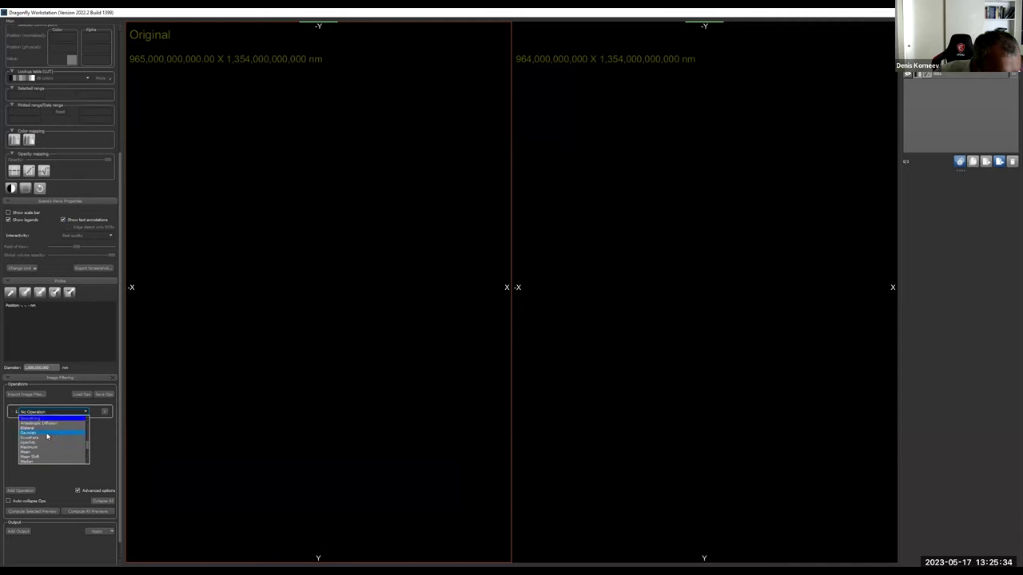
left_click(46, 433)
left_click(43, 498)
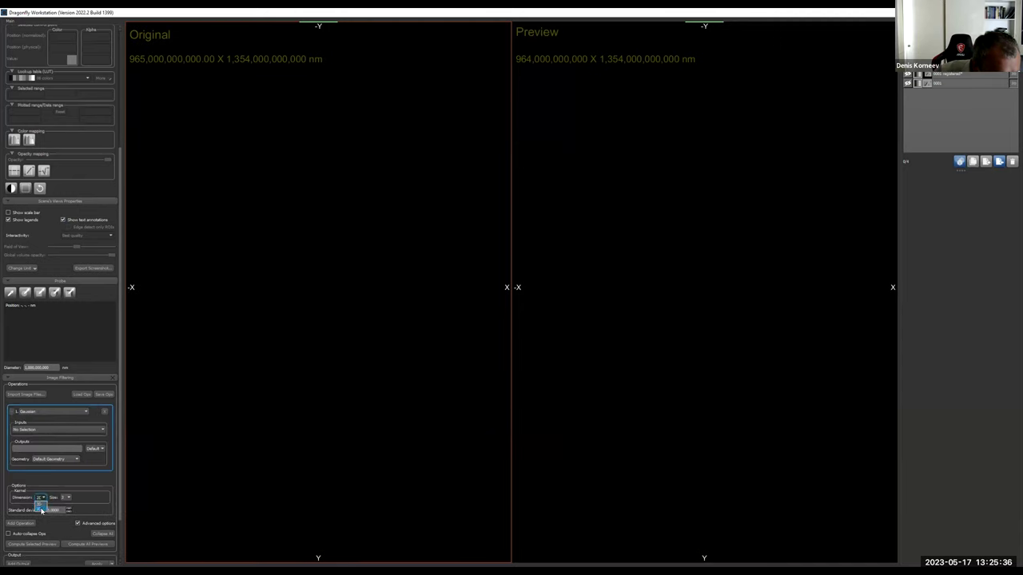
left_click(41, 509)
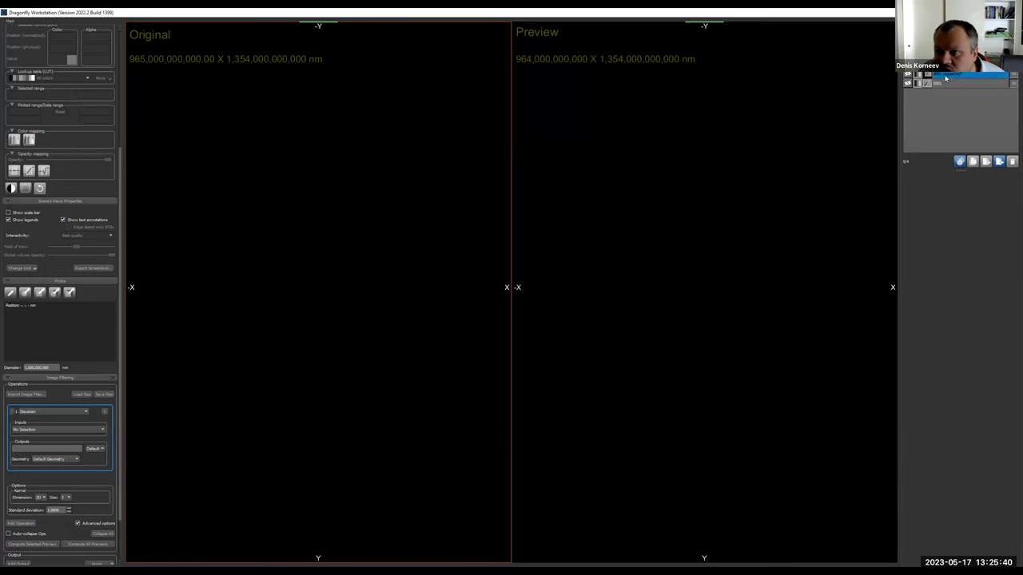
left_click(943, 74)
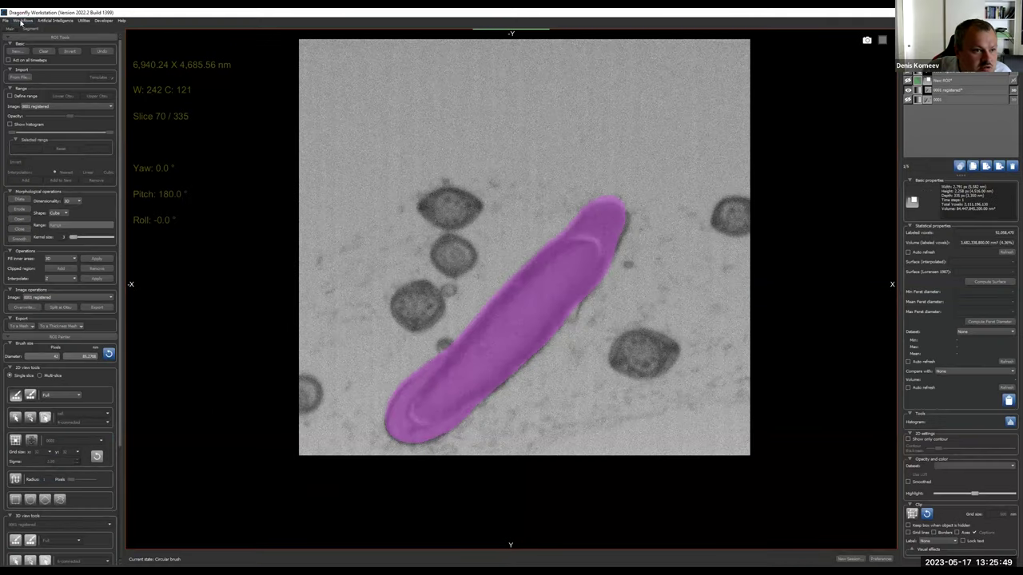
Start the Image Filtering workflow on the 0001 registered dataset and choose Gaussian as its operation.
left_click(22, 21)
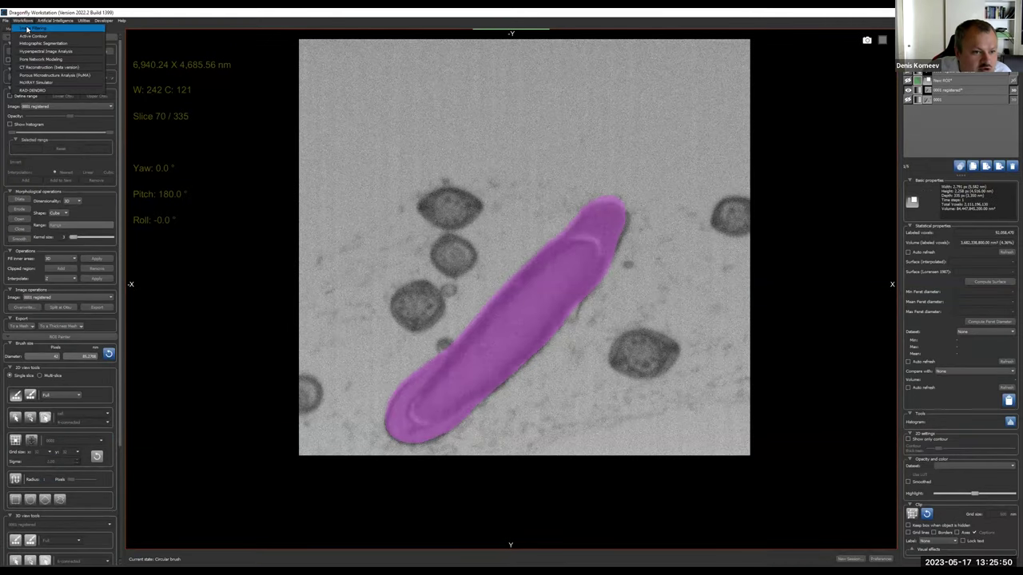
key("Return")
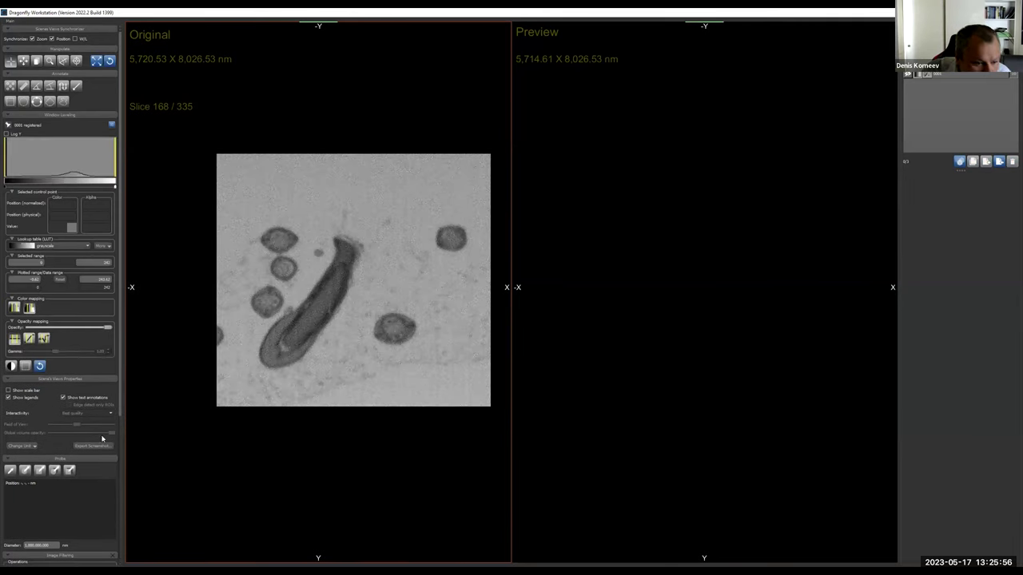
scroll(64, 467, "down", 3)
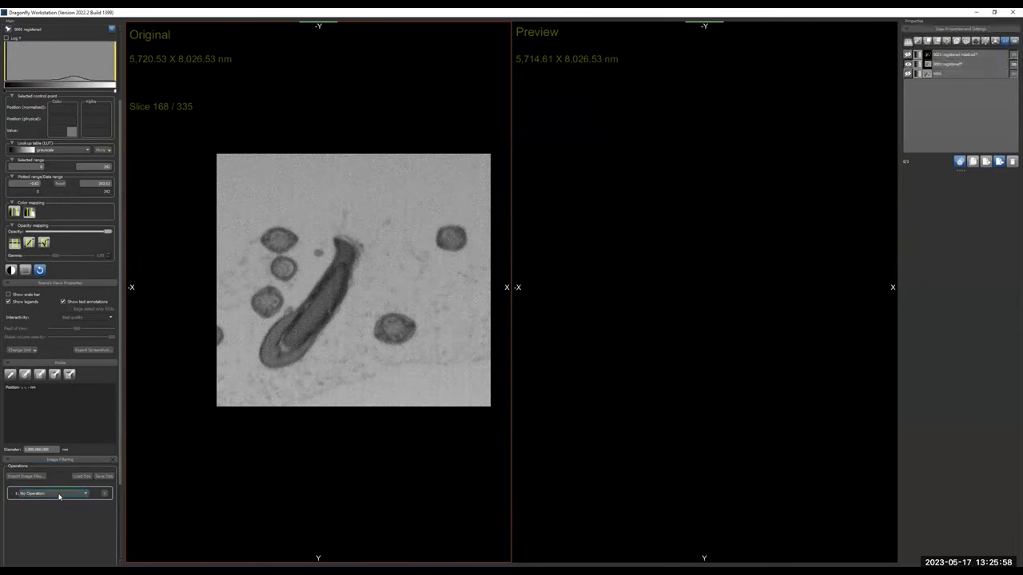
left_click(50, 493)
scroll(57, 515, "down", 3)
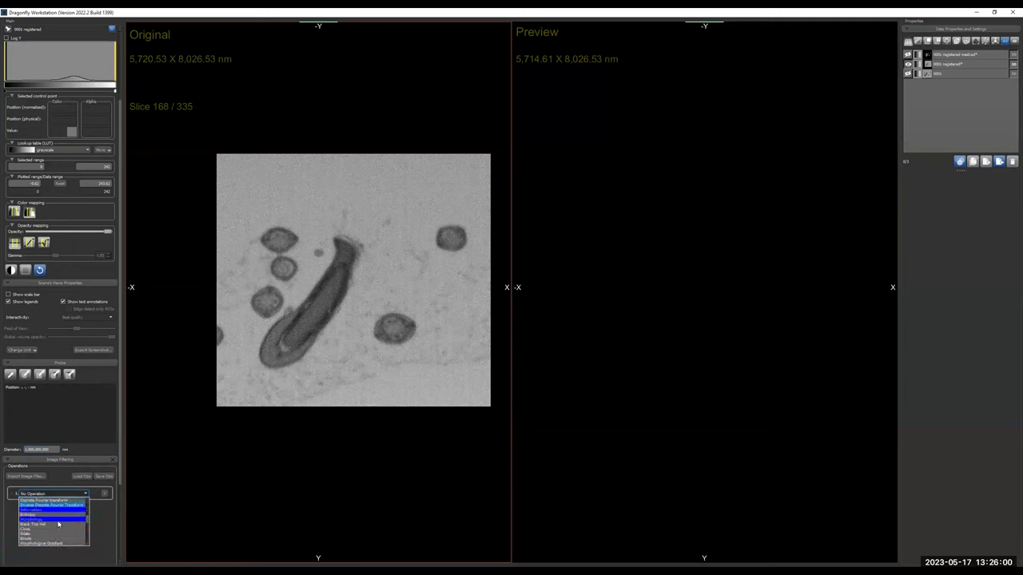
scroll(56, 524, "down", 5)
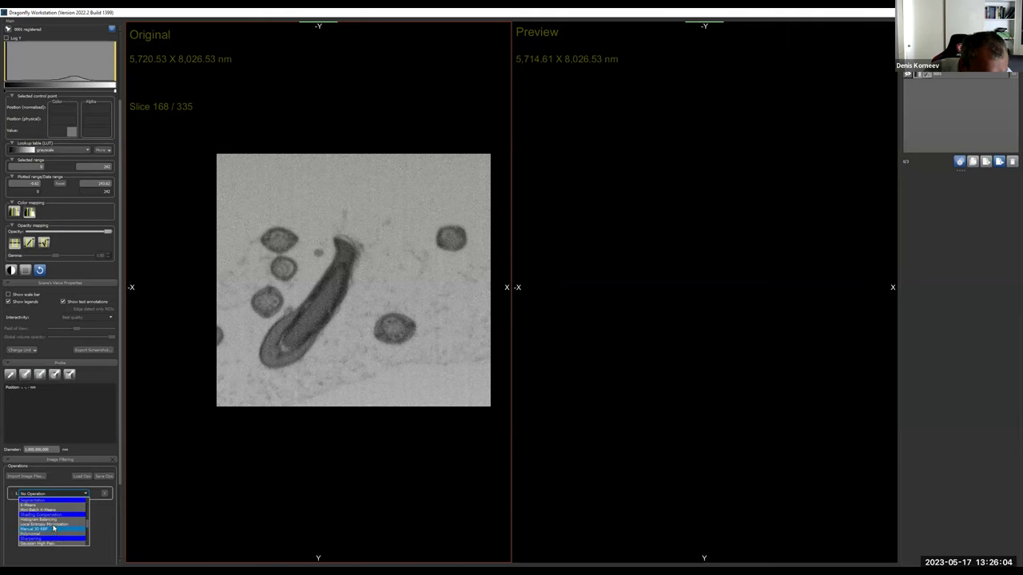
scroll(53, 529, "down", 5)
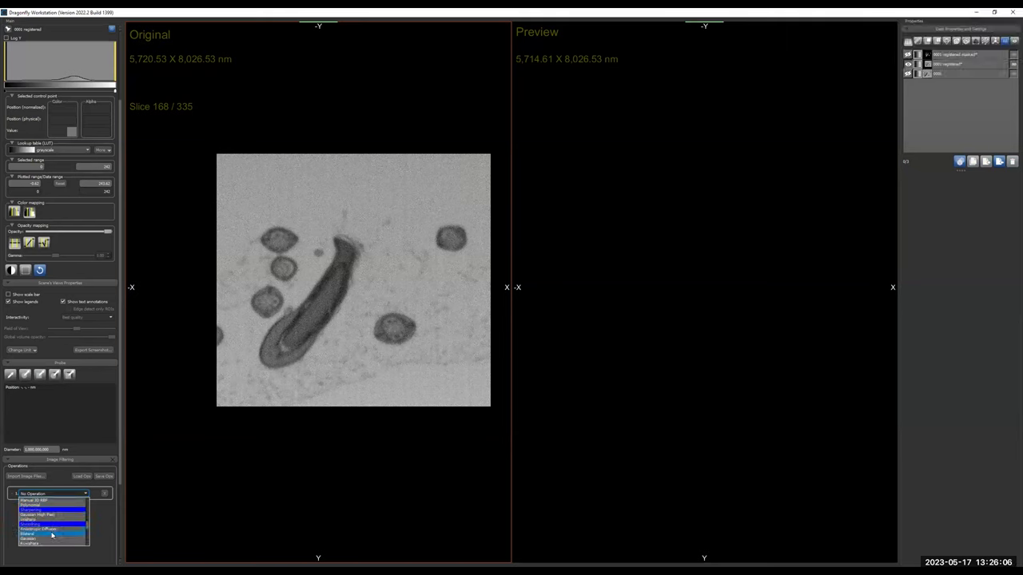
left_click(47, 540)
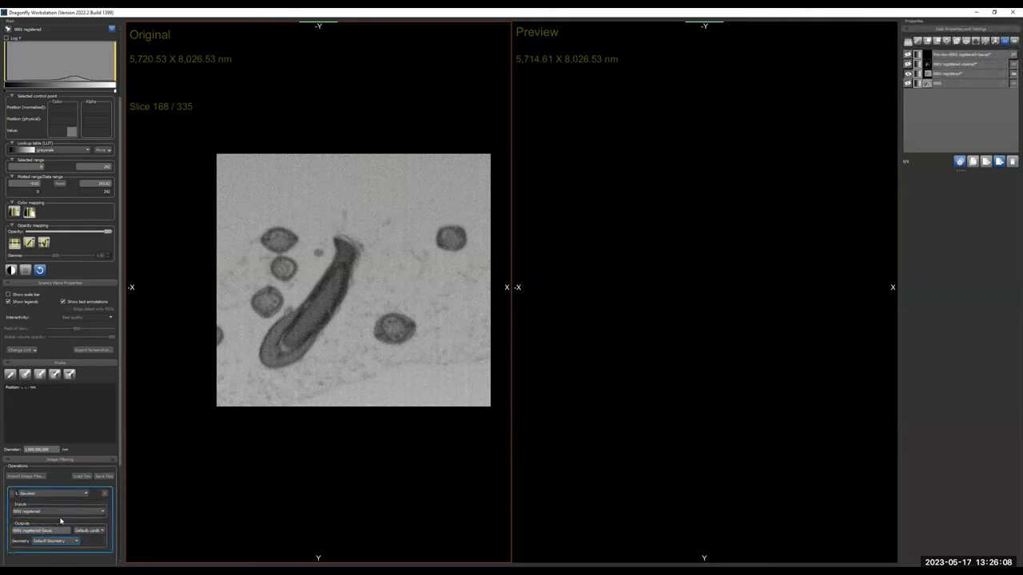
Set the Gaussian kernel dimension to 3D and compute the preview of the selected operation.
scroll(98, 541, "down", 1)
scroll(98, 541, "down", 3)
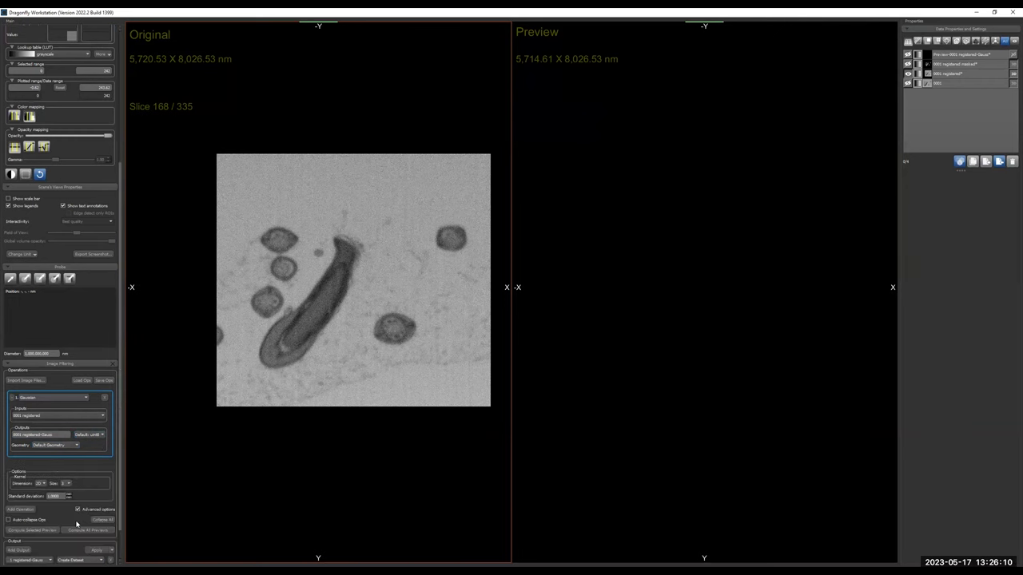
left_click(41, 484)
left_click(41, 496)
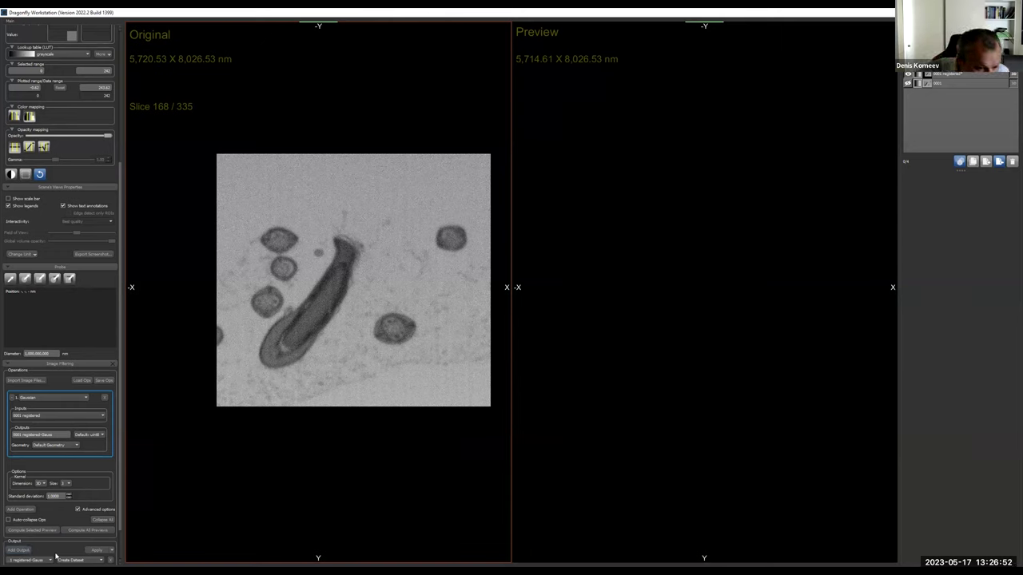
left_click(32, 531)
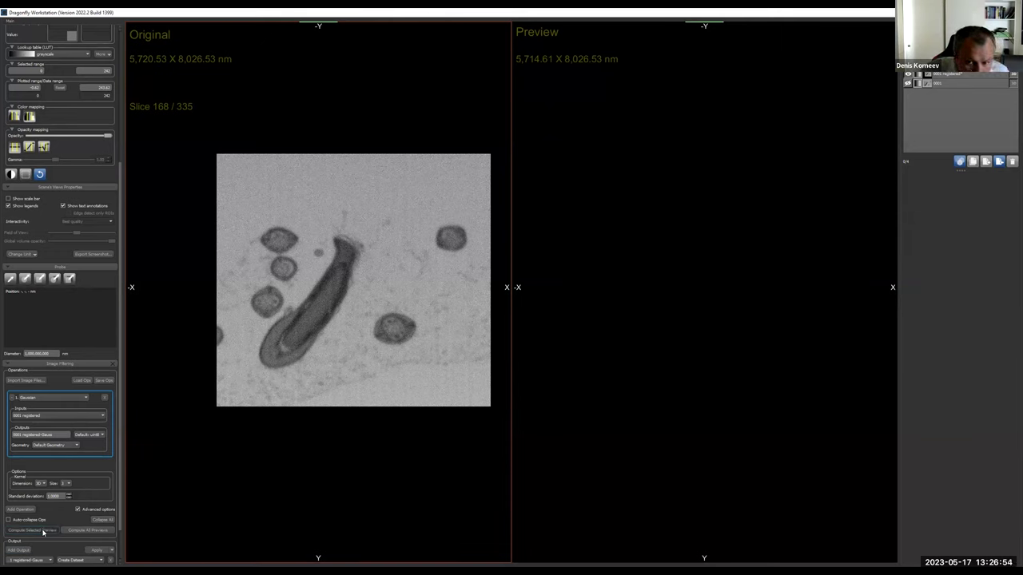
scroll(52, 520, "down", 1)
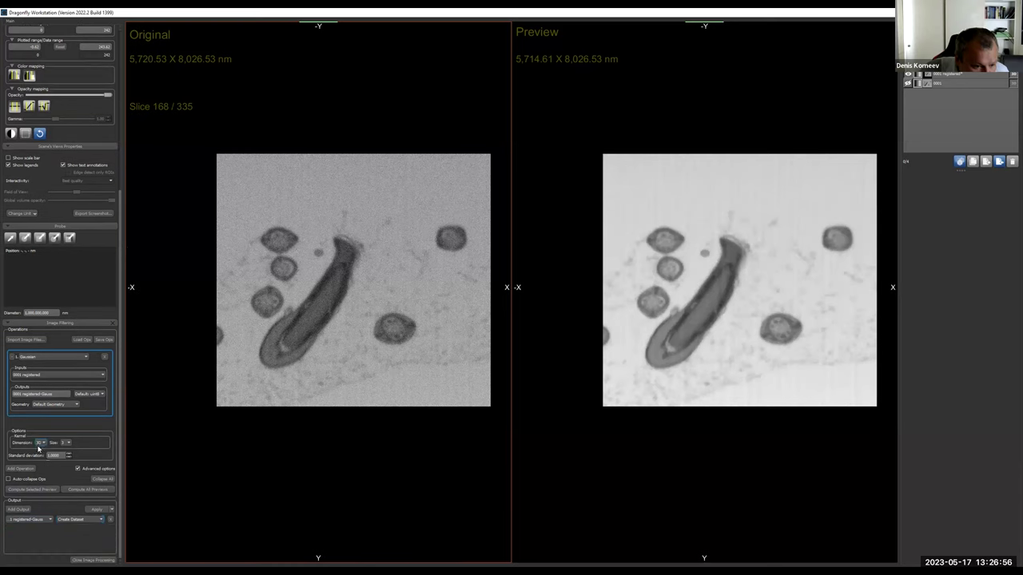
Apply the Gaussian filter as a new dataset, leave image filtering, and display the filtered dataset instead of 0001 registered.
left_click(96, 509)
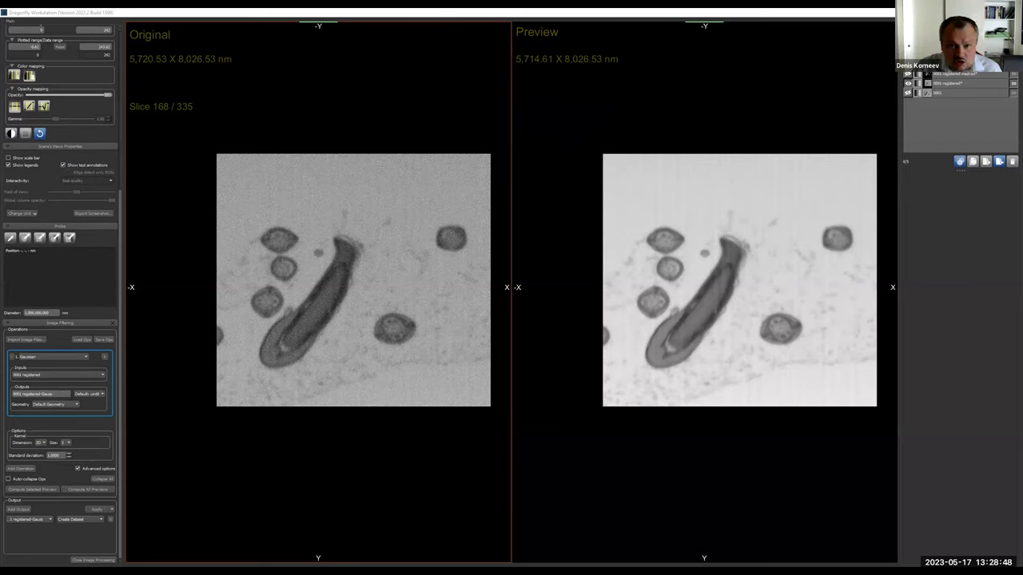
left_click(1011, 14)
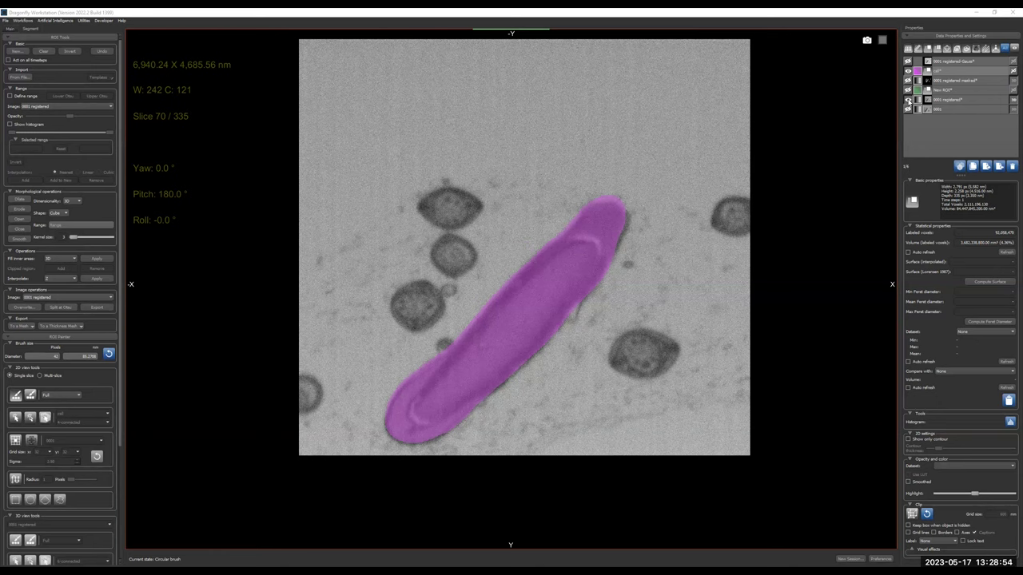
left_click(908, 100)
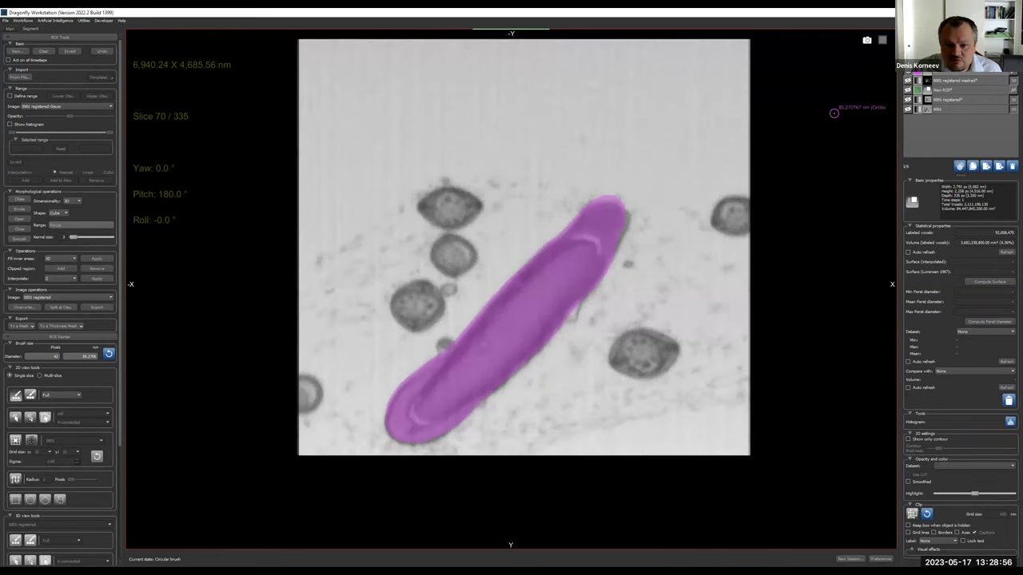
left_click(975, 81)
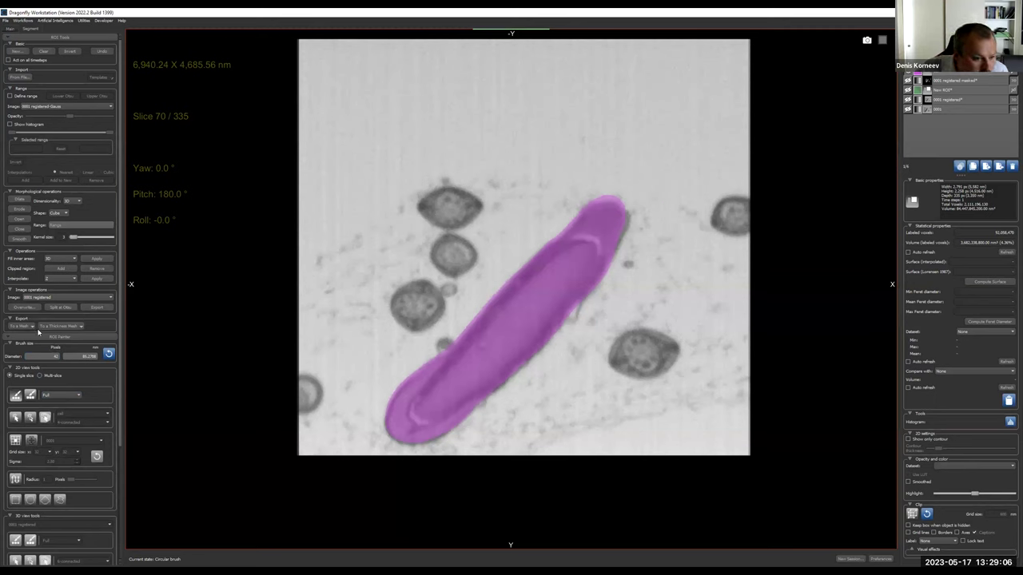
Export a copy of 0001 registered-Gauss masked by the cell ROI, and hide the ROI.
left_click(61, 299)
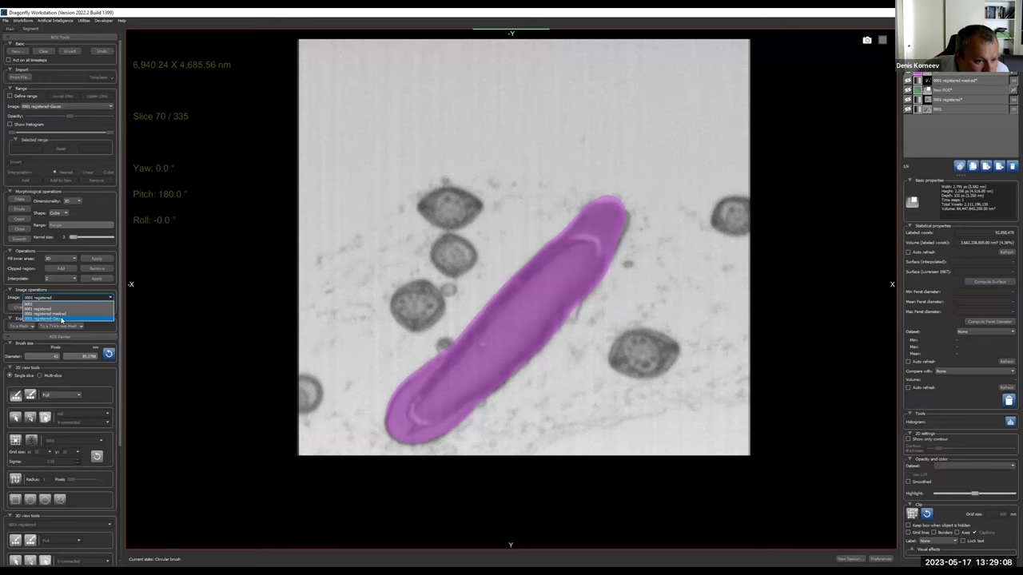
left_click(61, 319)
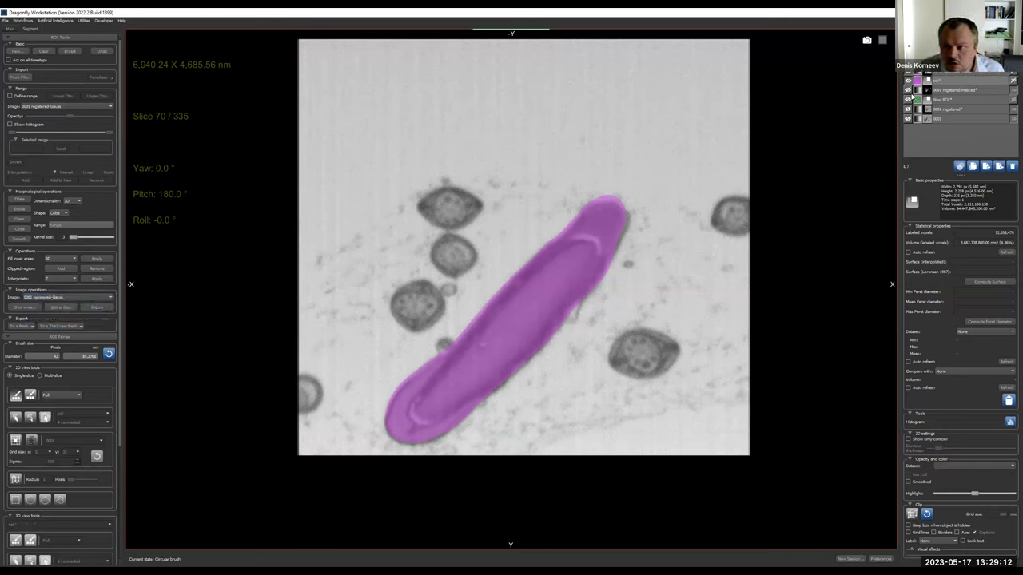
left_click(908, 81)
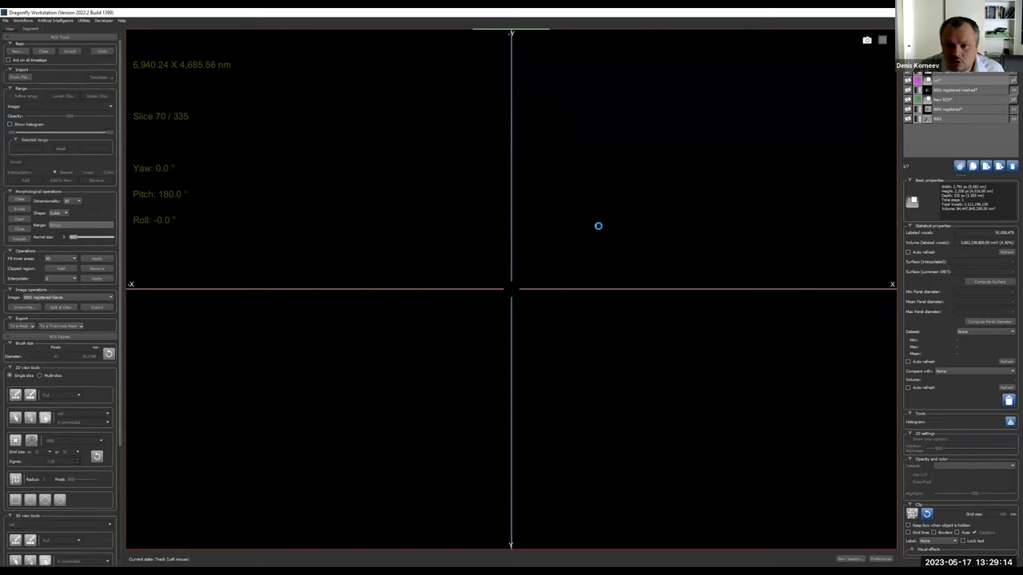
Return to the four-view layout, enlarge the 3D view and examine the masked cell from several angles.
double_click(428, 264)
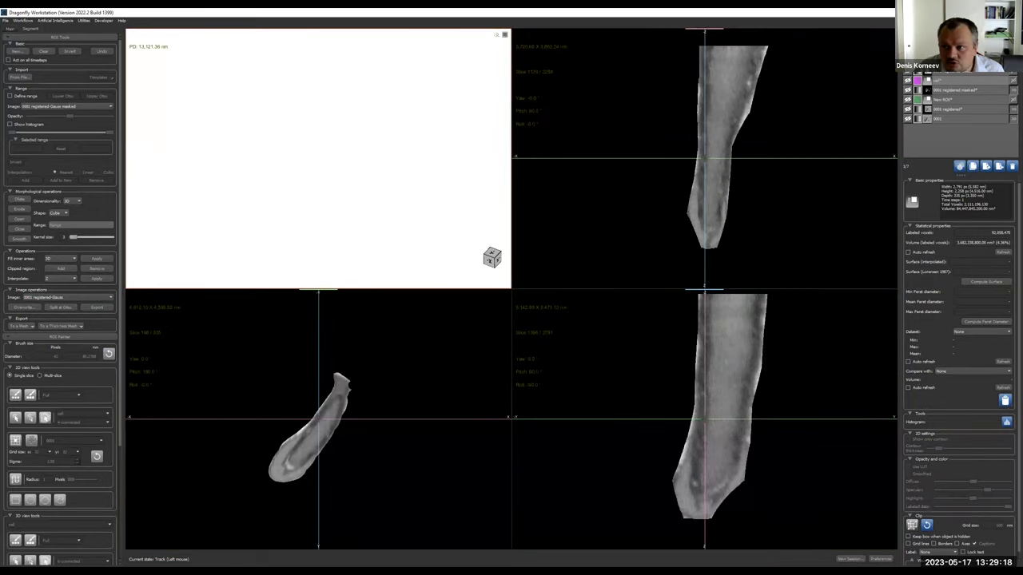
left_click_drag(343, 171, 365, 191)
double_click(351, 188)
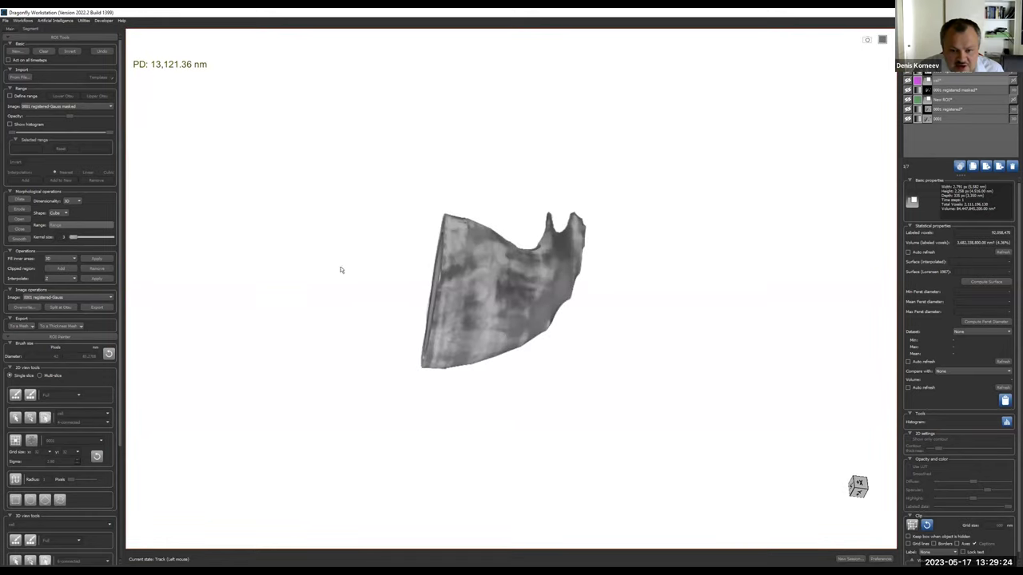
left_click_drag(292, 294, 681, 371)
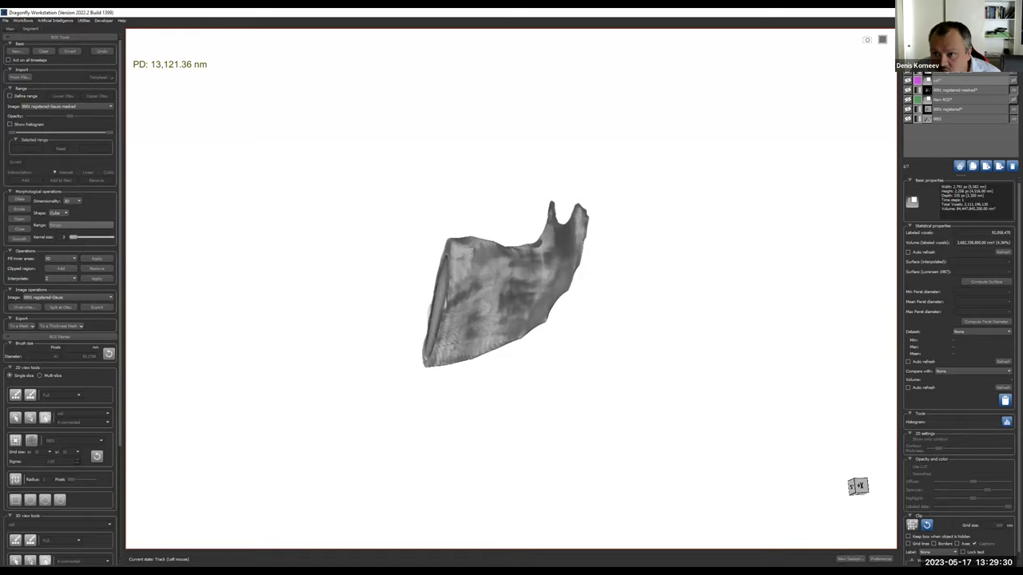
Enable Unsharp for the masked Gaussian dataset, and turn on orthographic projection and the scale bar in the 3D view.
left_click(947, 109)
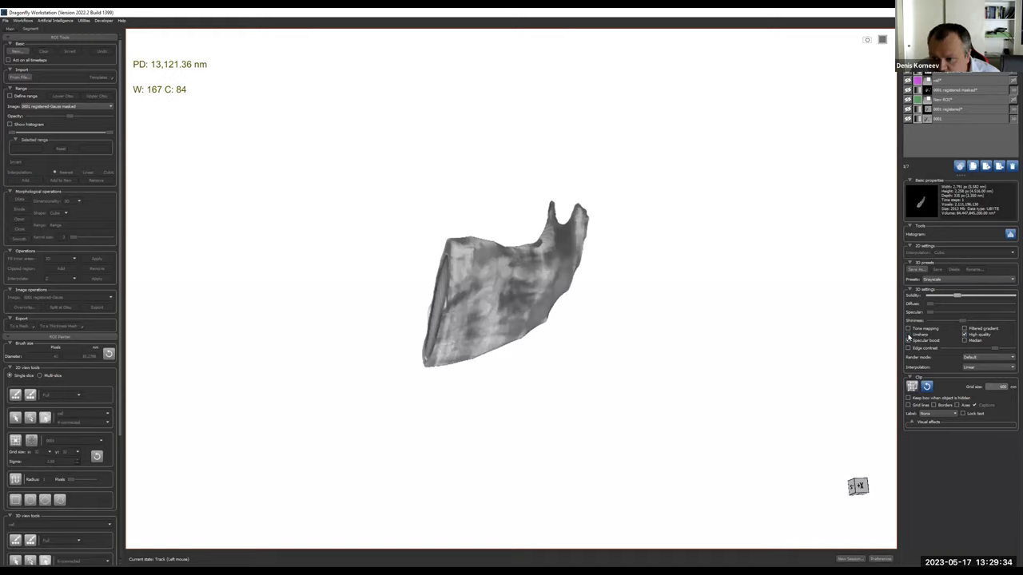
left_click_drag(631, 322, 375, 188)
left_click(10, 28)
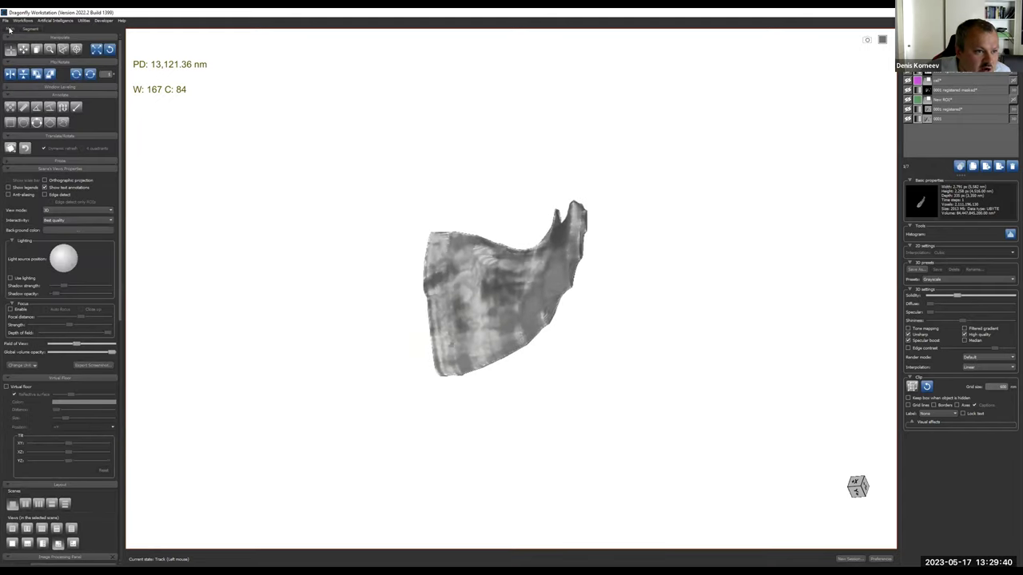
left_click(45, 180)
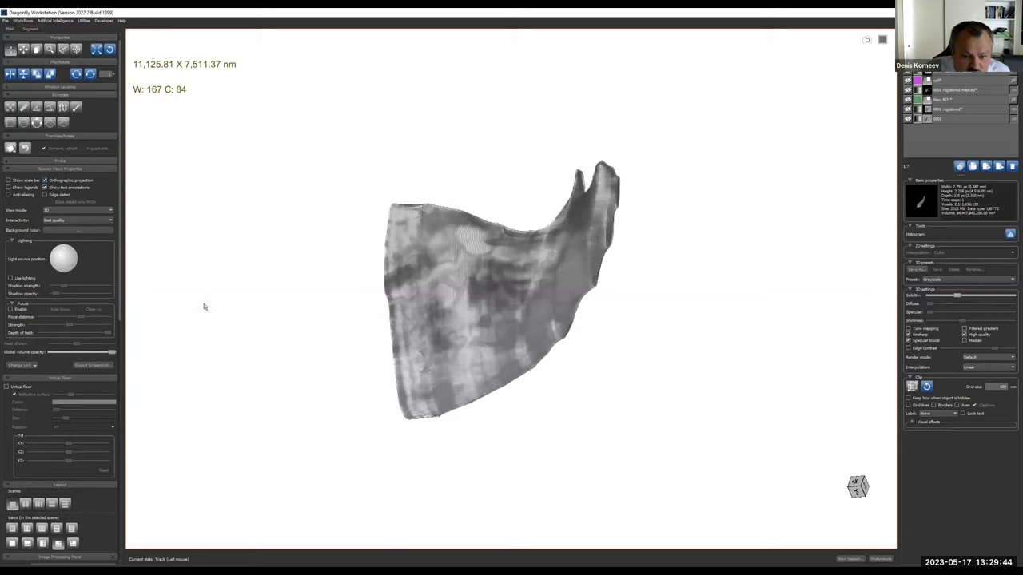
left_click(8, 181)
left_click_drag(220, 518, 584, 441)
left_click_drag(587, 345, 491, 311)
double_click(628, 258)
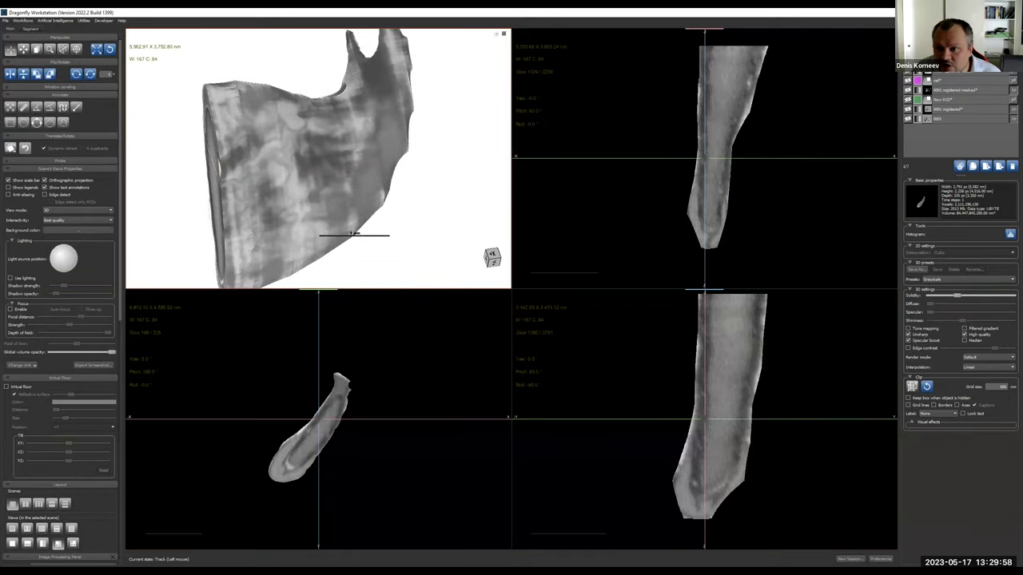
Hide the masked dataset and overwrite the cell ROI's voxels in 0001 registered-Gauss with the value 0.
left_click(941, 82)
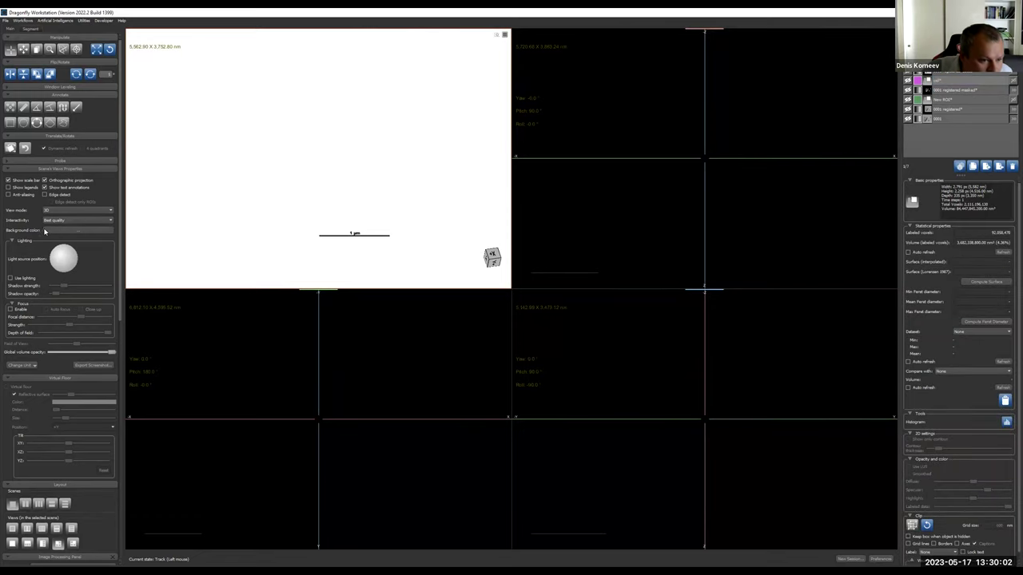
left_click(31, 30)
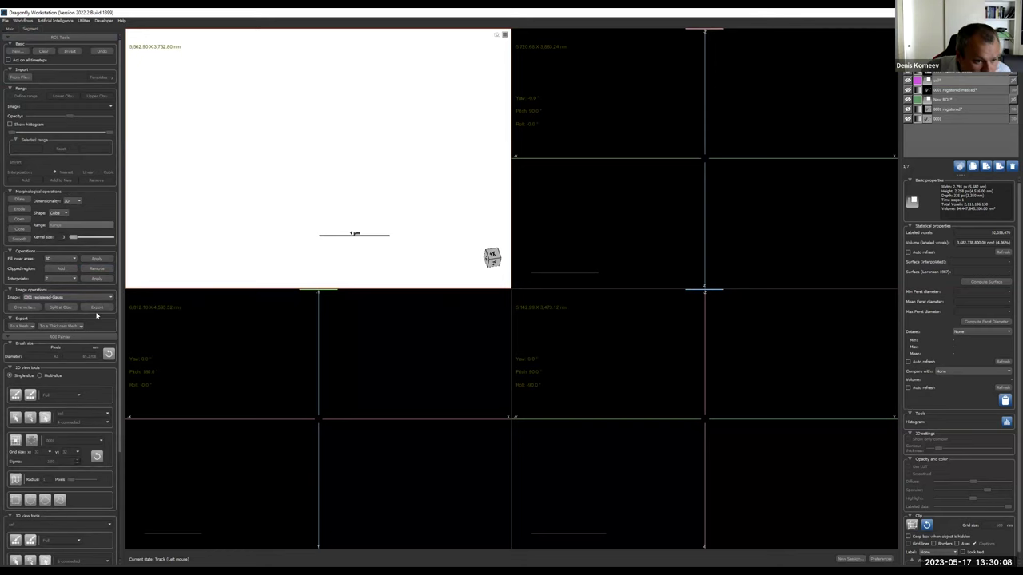
left_click(32, 308)
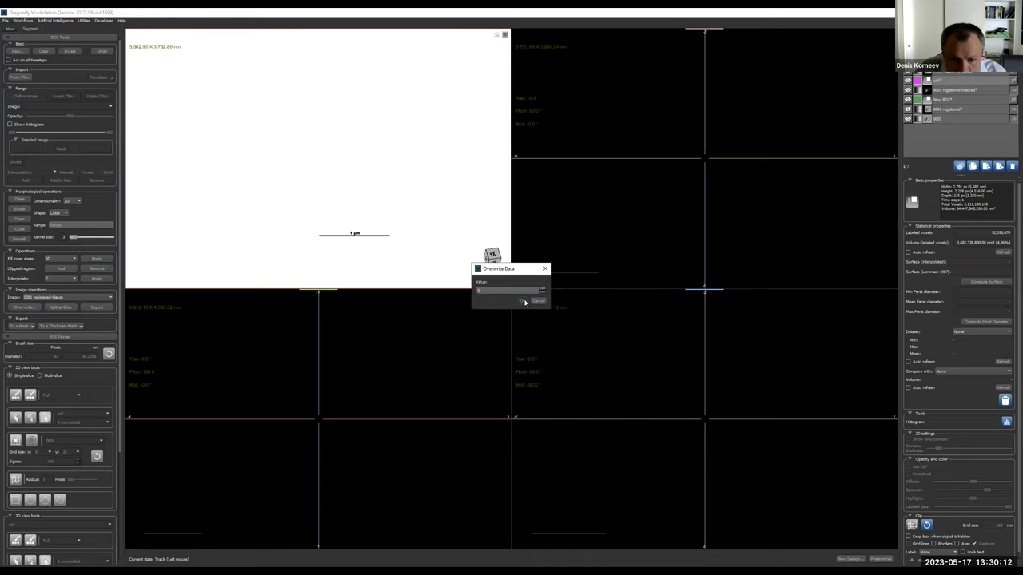
left_click(525, 302)
Display the overwritten 0001 registered-Gauss dataset and examine the emptied cell cavity in the enlarged 3D view.
left_click(947, 109)
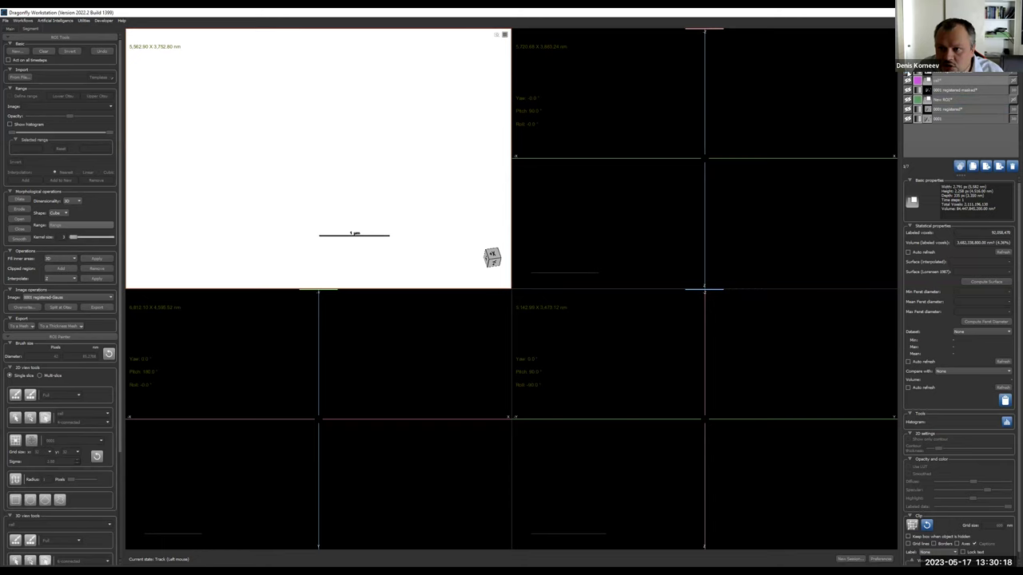
left_click(907, 77)
double_click(344, 172)
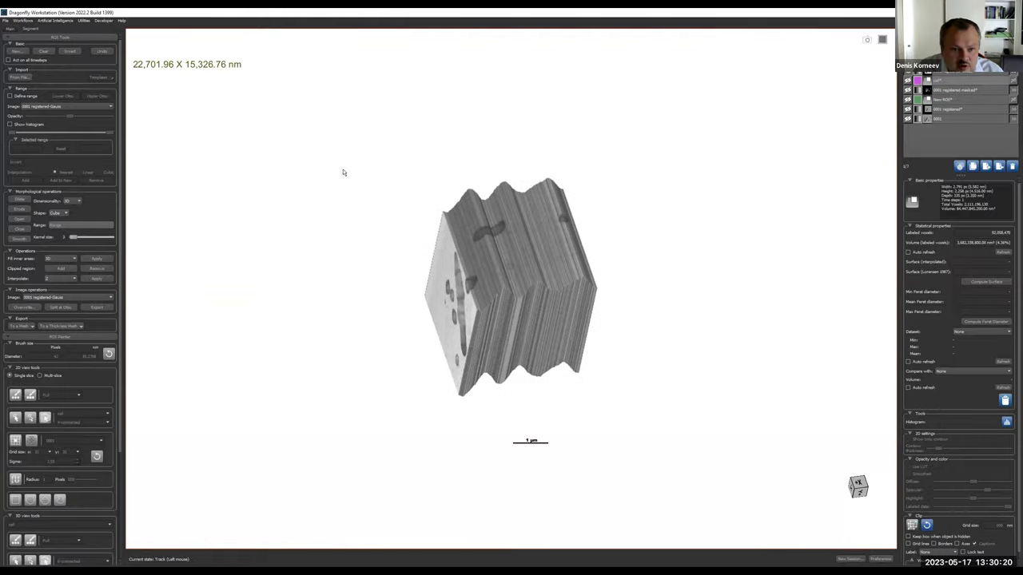
left_click_drag(419, 294, 529, 257)
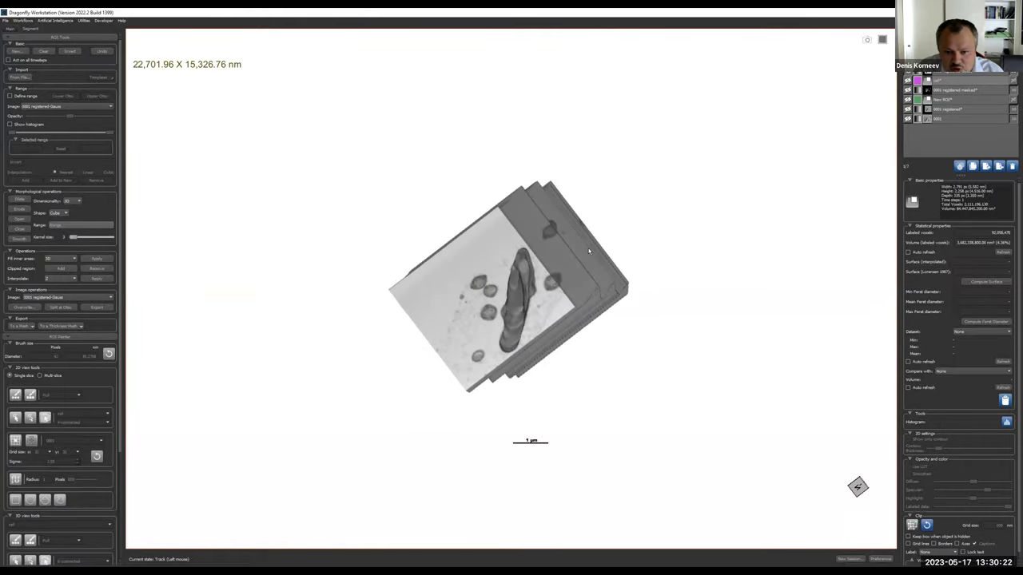
left_click_drag(589, 252, 558, 212)
left_click_drag(581, 249, 661, 207)
left_click_drag(594, 255, 449, 277)
key("F11")
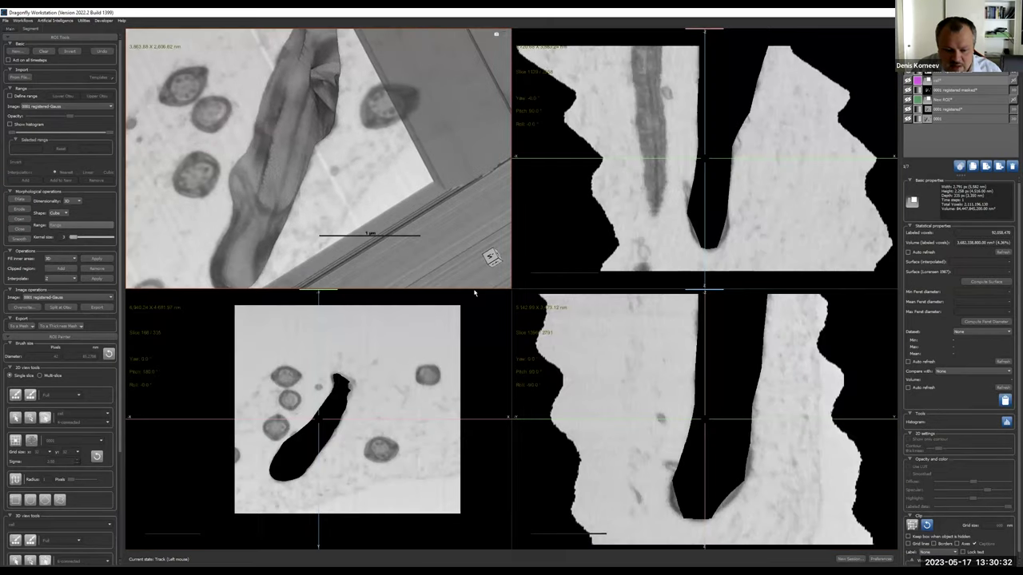
Reset the 3D view to its default and examine the cell cavity in the slice views, slightly tilting the slice planes.
right_click(374, 199)
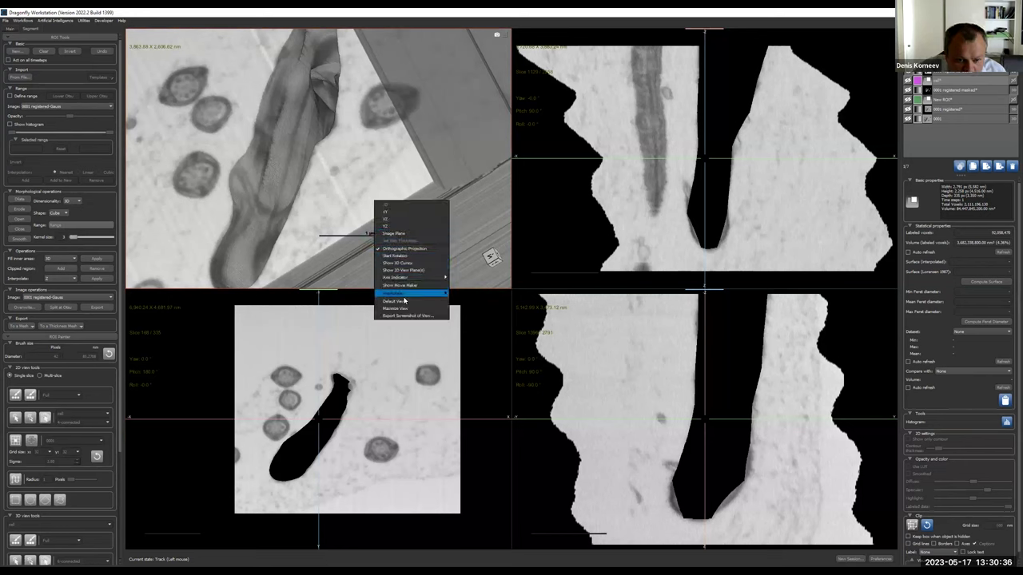
left_click(397, 302)
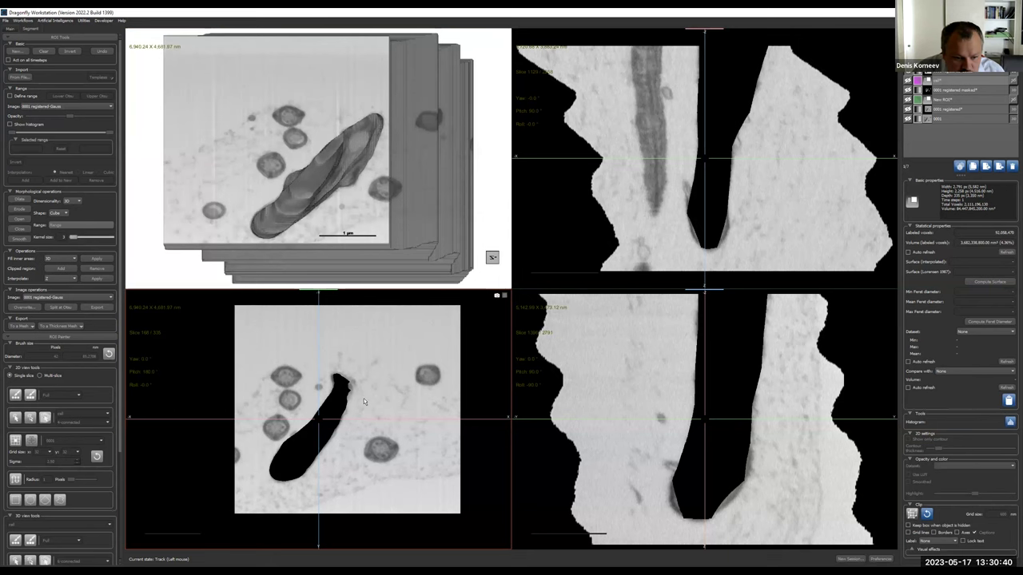
scroll(364, 398, "up", 5)
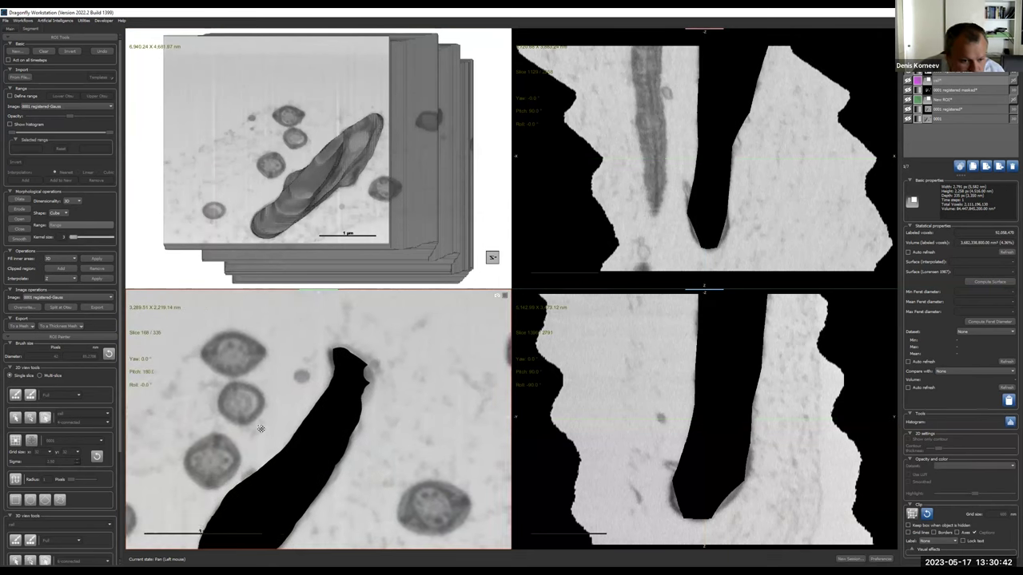
left_click_drag(261, 429, 251, 430)
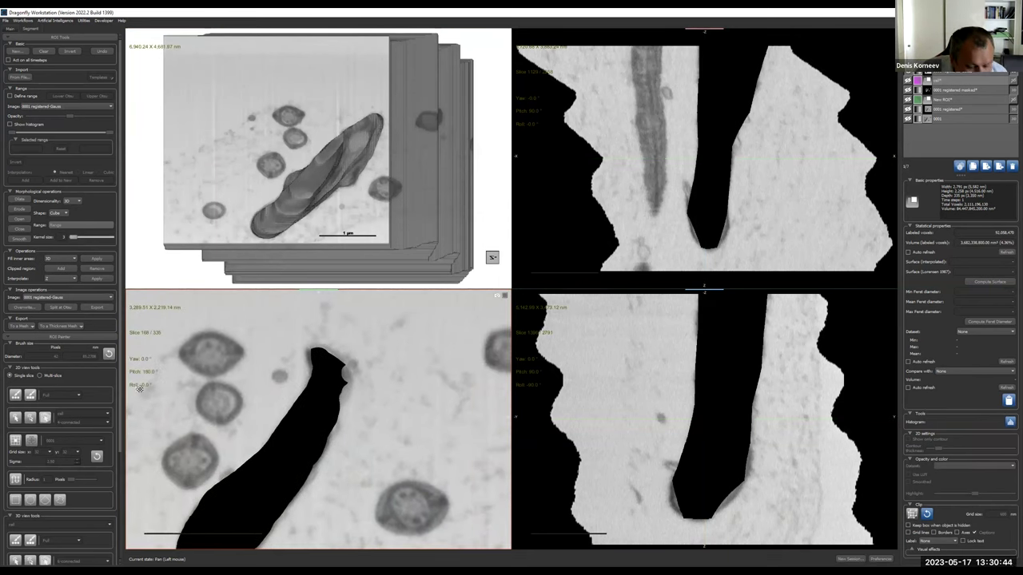
left_click(361, 447)
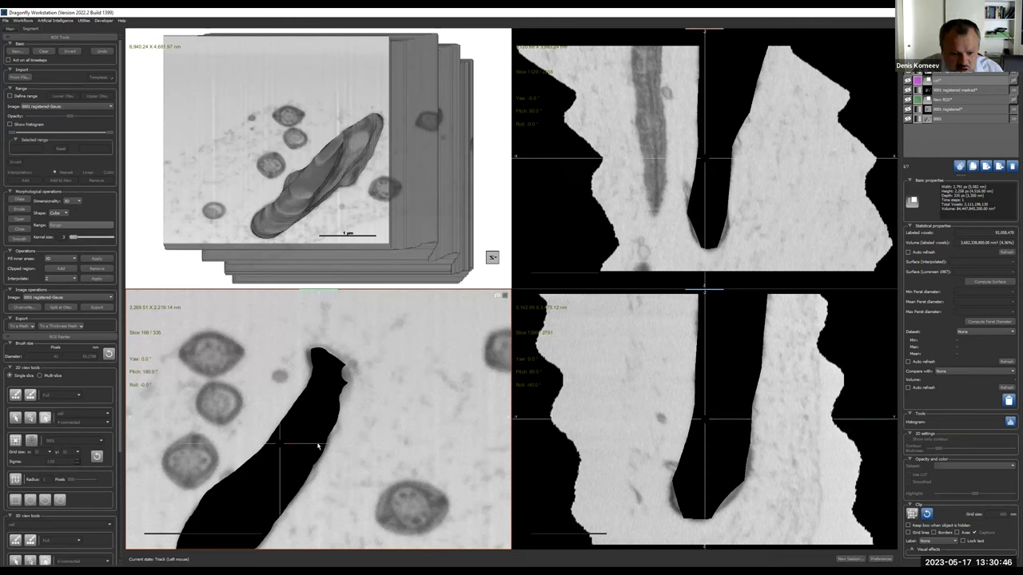
mouse_move(311, 448)
left_mouse_down()
mouse_move(298, 420)
mouse_move(304, 452)
mouse_move(280, 459)
mouse_move(282, 469)
mouse_move(299, 450)
mouse_move(292, 438)
mouse_move(297, 445)
left_mouse_up()
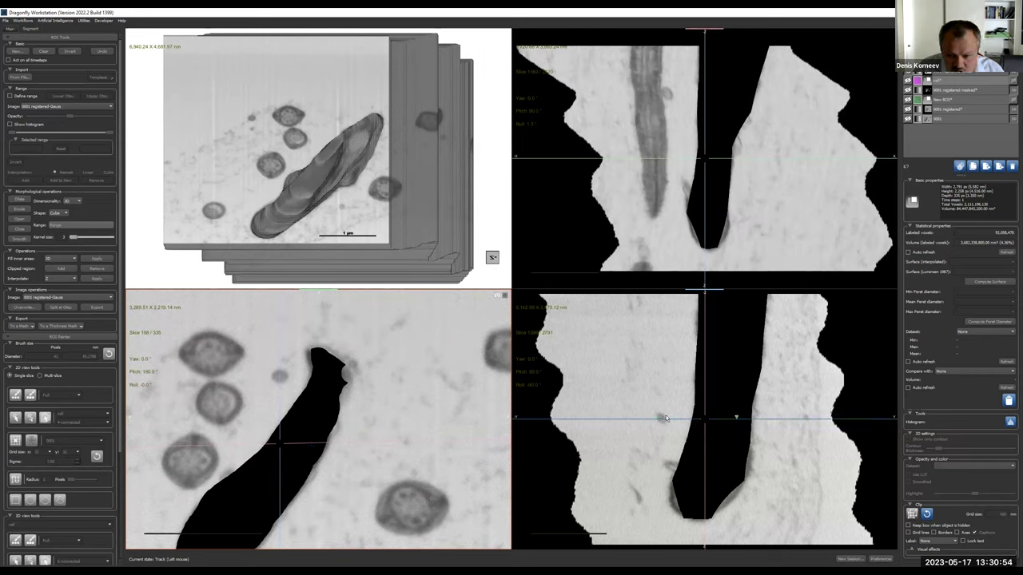
mouse_move(671, 421)
left_mouse_down()
mouse_move(682, 415)
mouse_move(667, 430)
left_mouse_up()
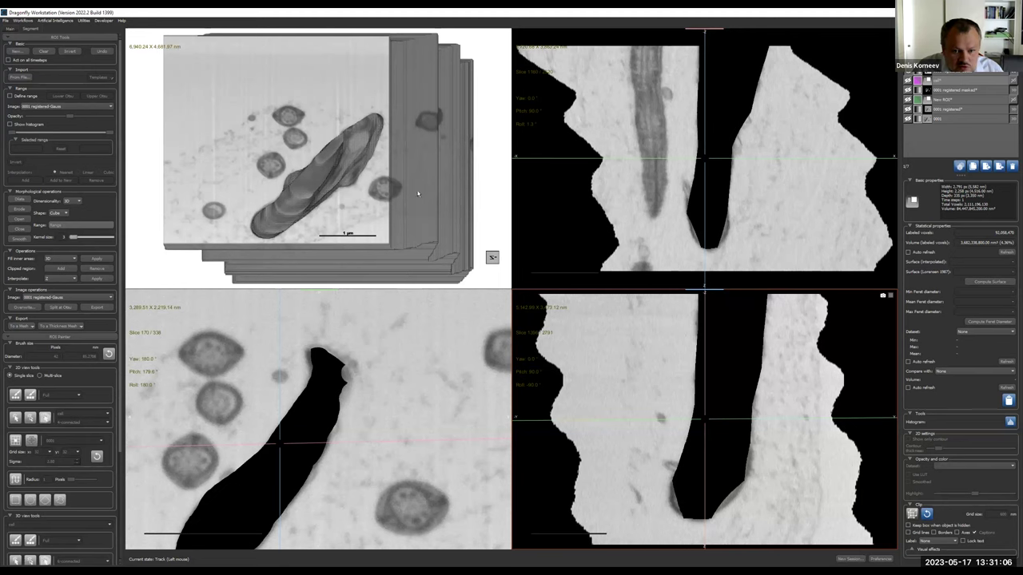
left_click_drag(418, 193, 350, 196)
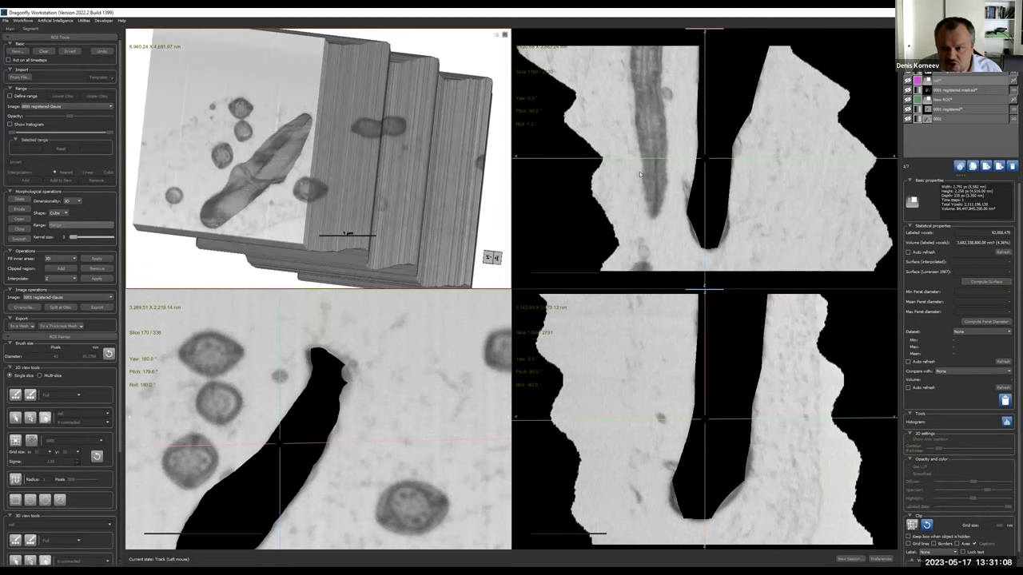
Hide the 0001 registered-Gauss dataset and display the selected cell ROI instead.
left_click(909, 78)
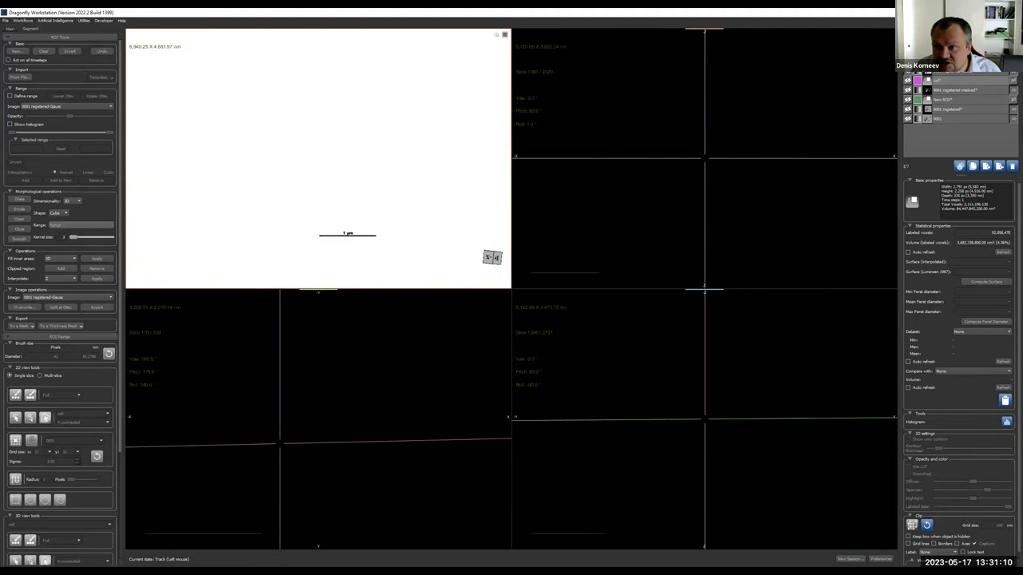
left_click(943, 80)
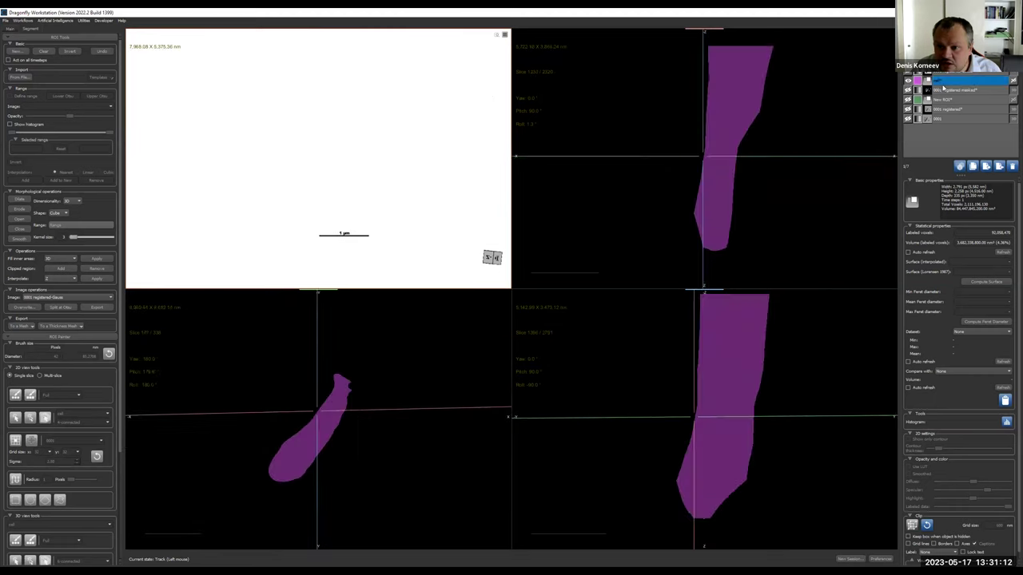
left_click(417, 401)
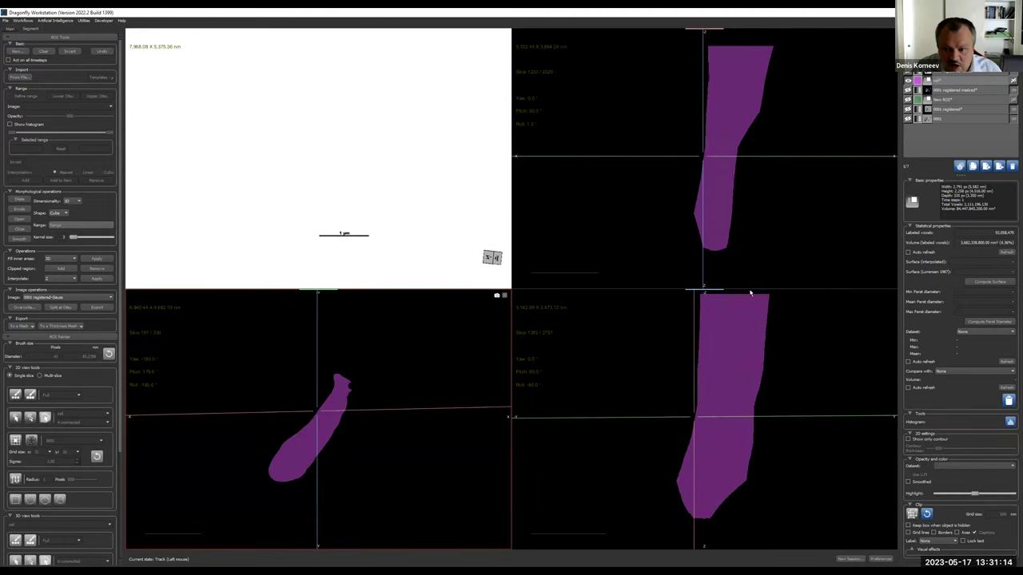
Generate a contour mesh from the cell ROI, hide the ROI and display the mesh in the 3D view.
right_click(951, 83)
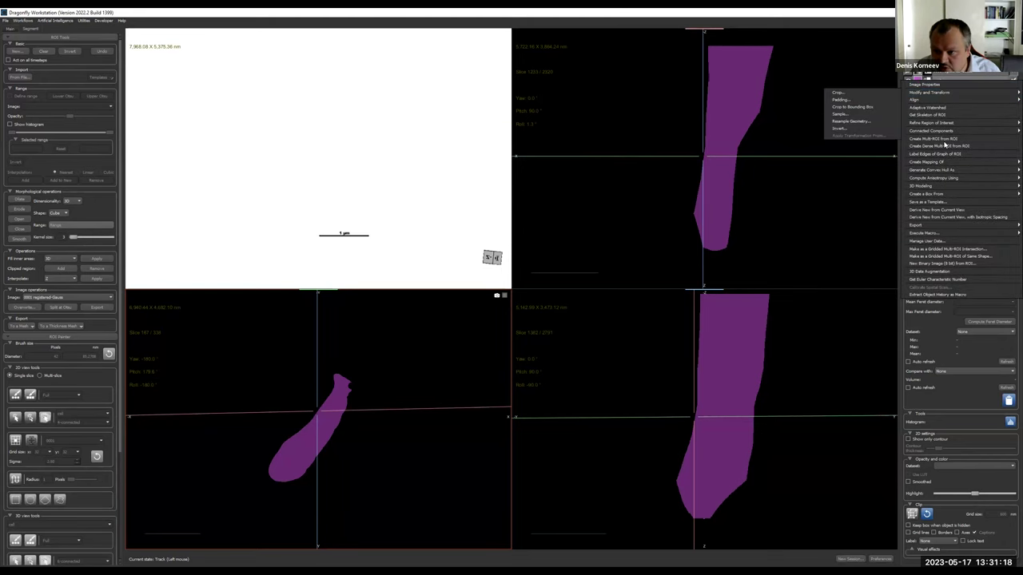
mouse_move(926, 187)
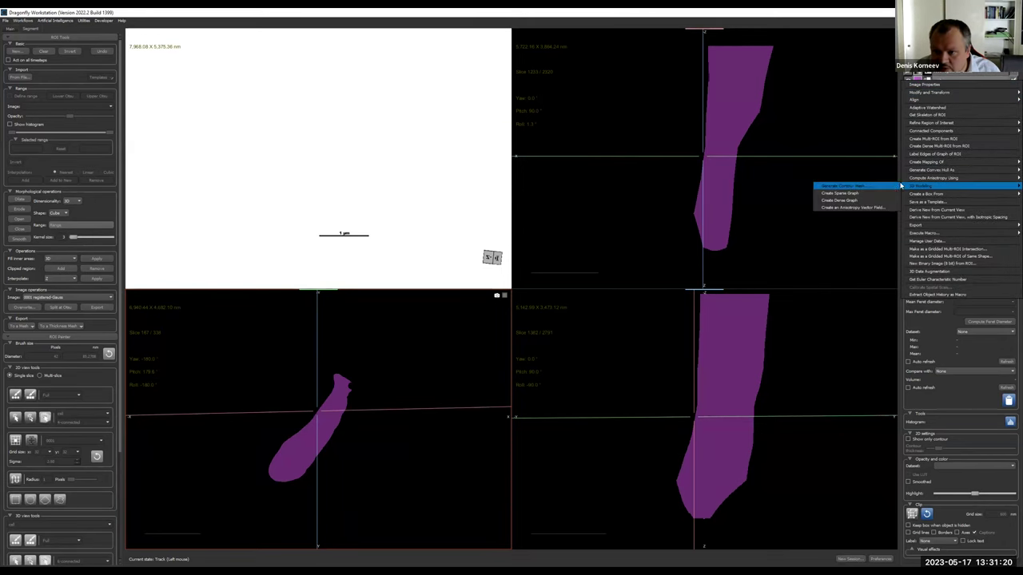
left_click(871, 186)
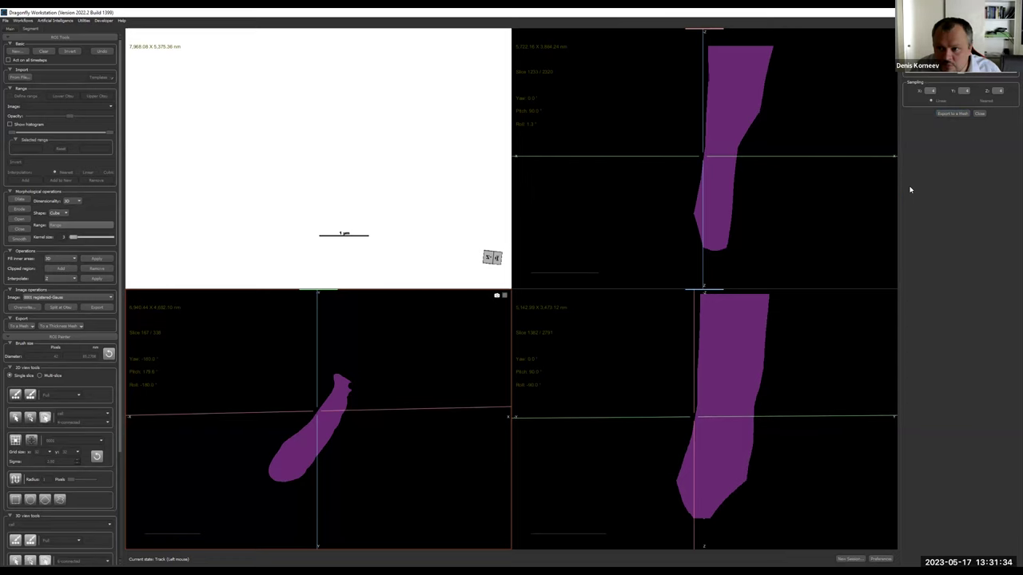
left_click(981, 113)
left_click(911, 80)
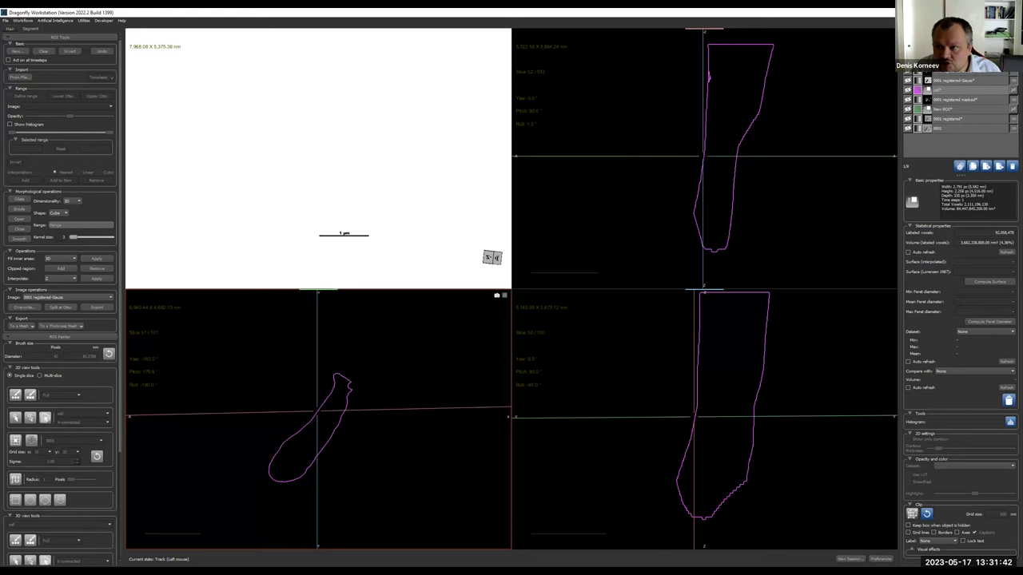
left_click_drag(338, 152, 436, 233)
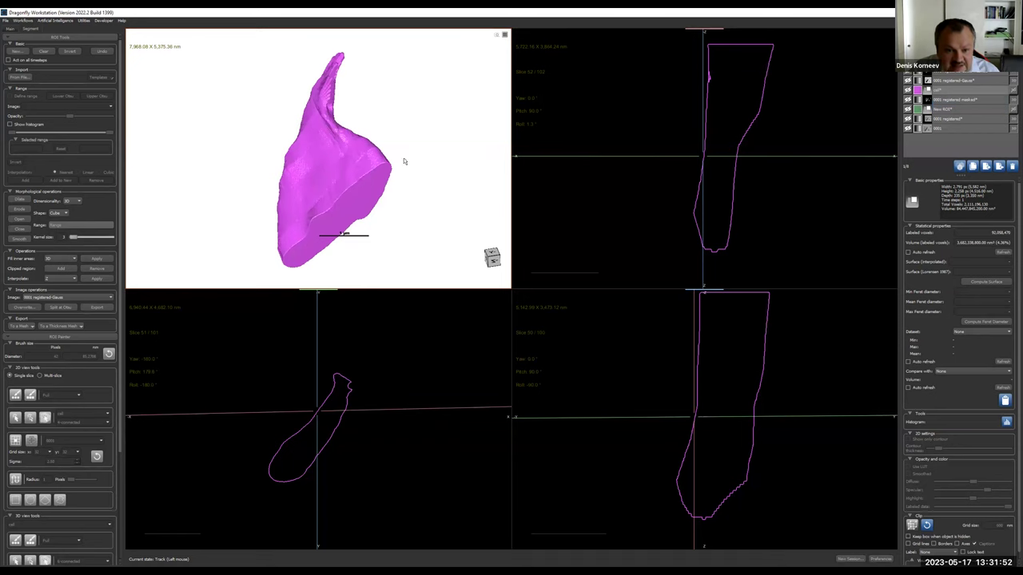
Export the cell contour mesh as the STL file Contour Mesh Of cell in the parent workshop folder.
left_click(950, 89)
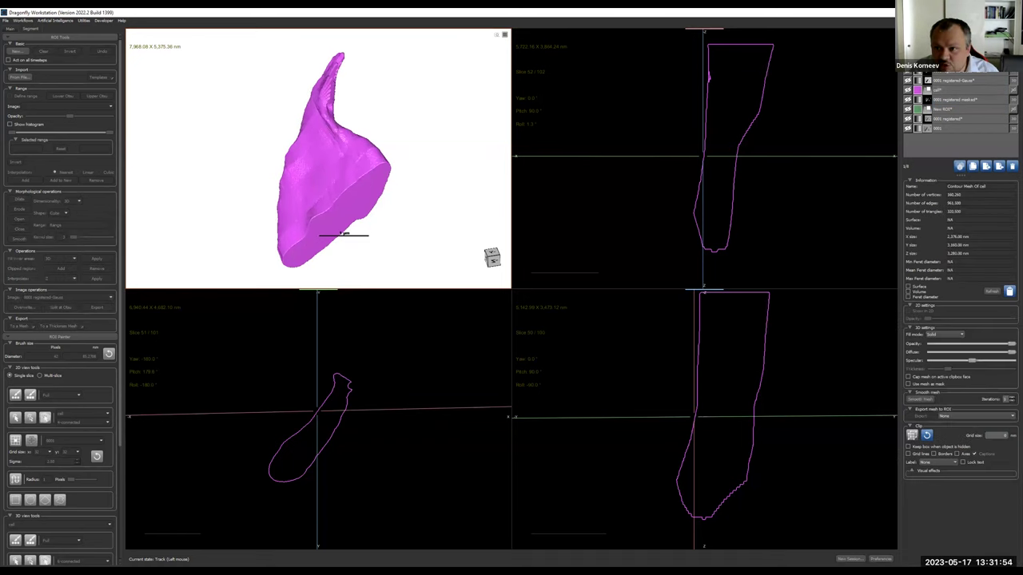
right_click(951, 87)
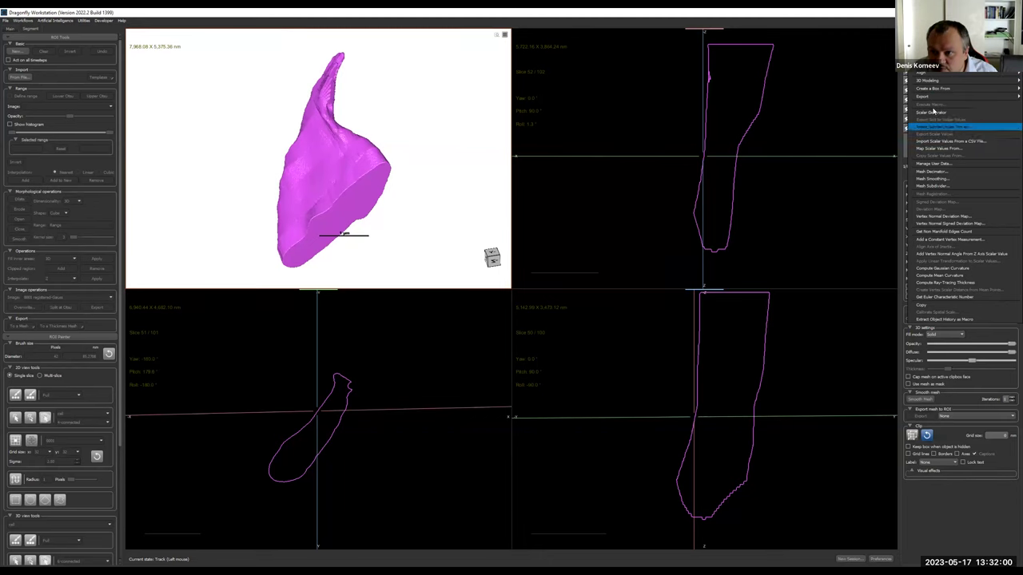
mouse_move(919, 97)
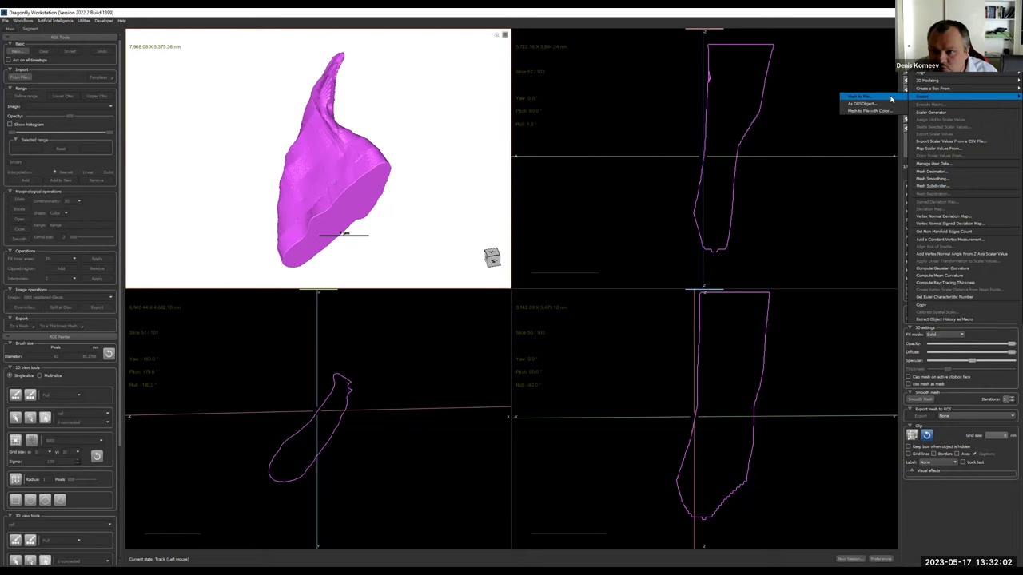
left_click(859, 97)
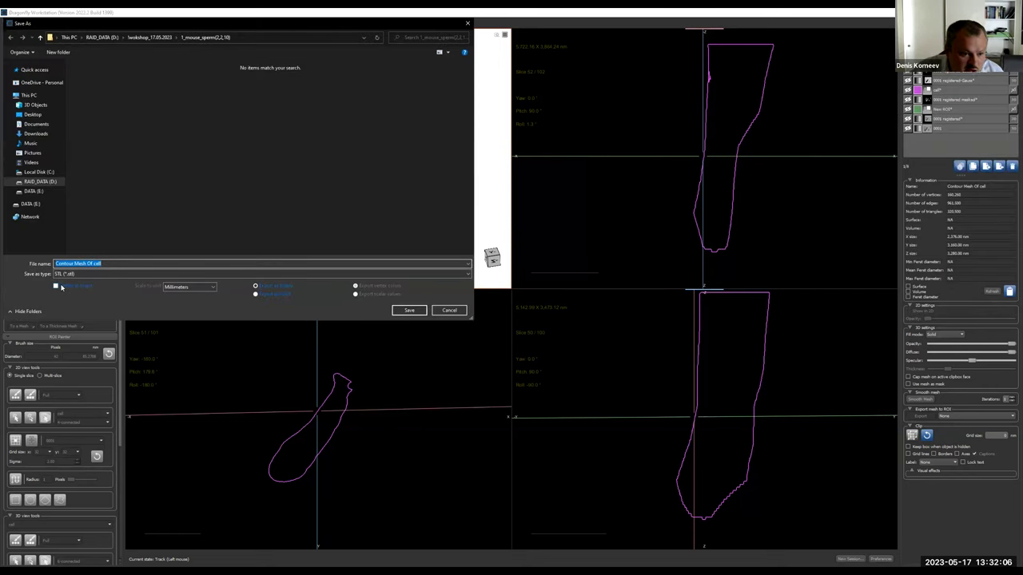
left_click(159, 38)
left_click(406, 310)
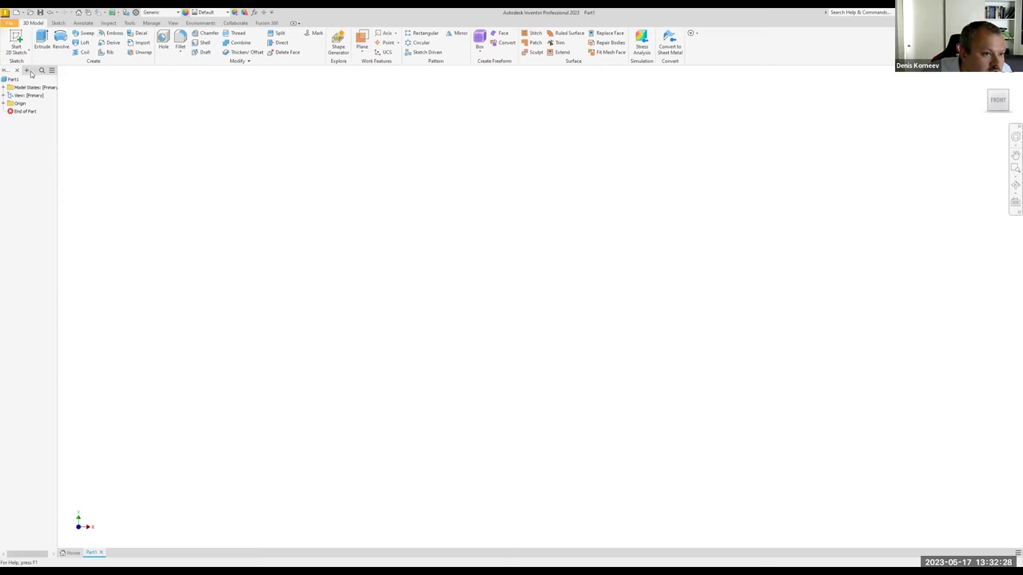
Switch to Autodesk Inventor and open Contour Mesh Of cell.stl, filtering the file list to STL files.
left_click(12, 24)
key("ctrl+o")
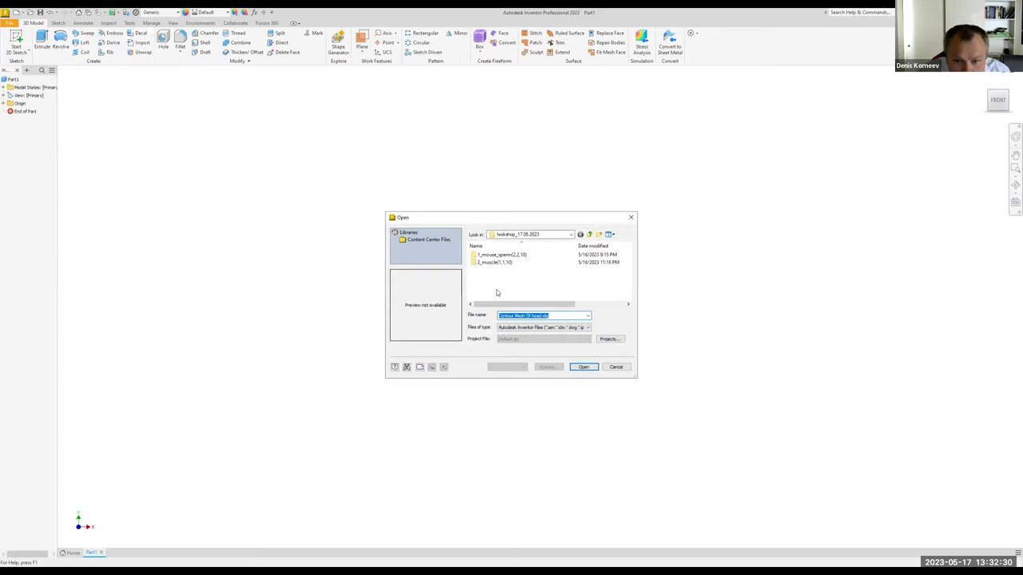
left_click(587, 329)
left_click(520, 491)
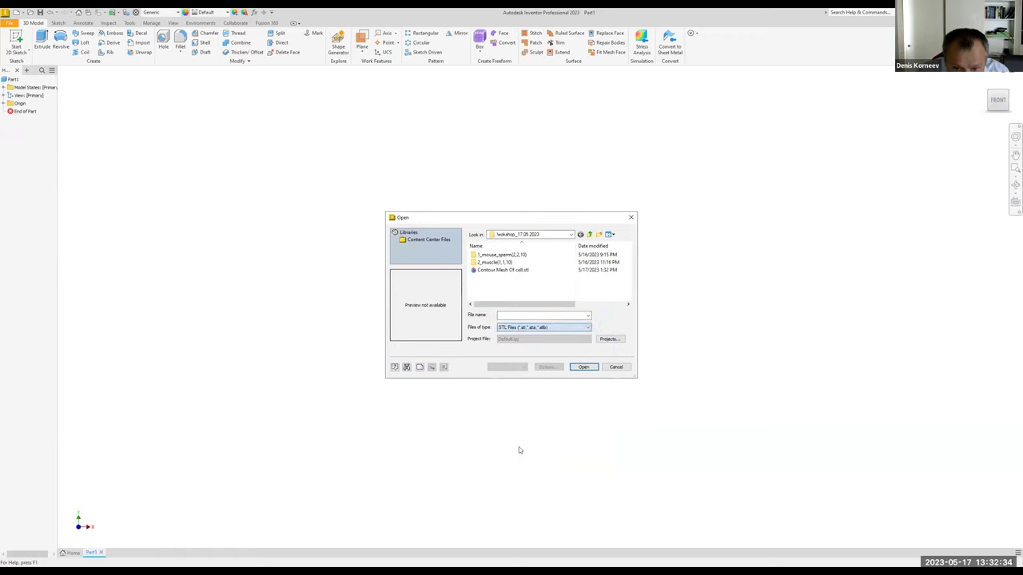
left_click(504, 270)
double_click(504, 271)
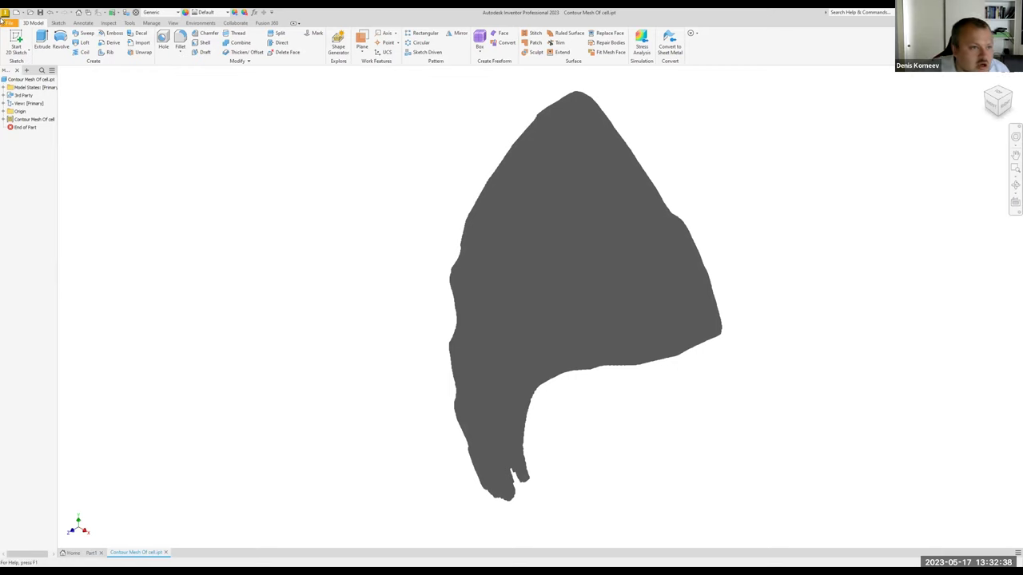
Export the opened mesh to CAD format as the OBJ file Contour Mesh Of cell.obj in the workshop folder.
left_click(8, 24)
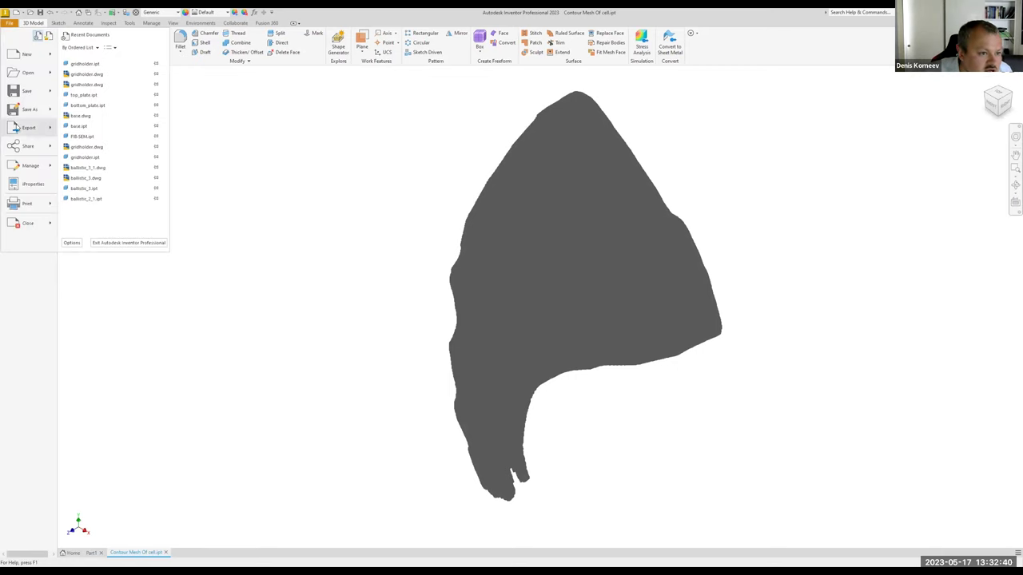
mouse_move(27, 128)
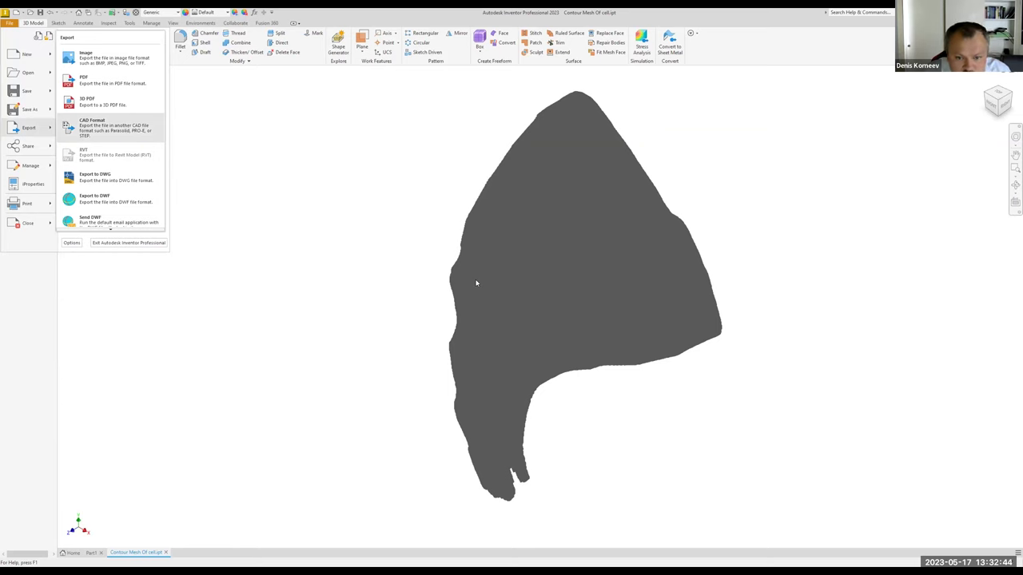
left_click(553, 345)
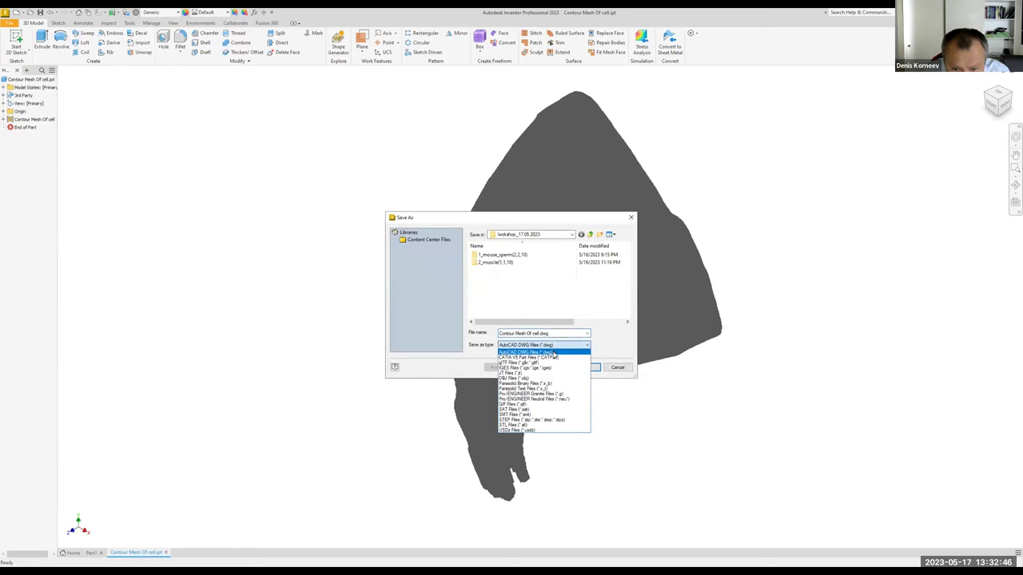
left_click(542, 378)
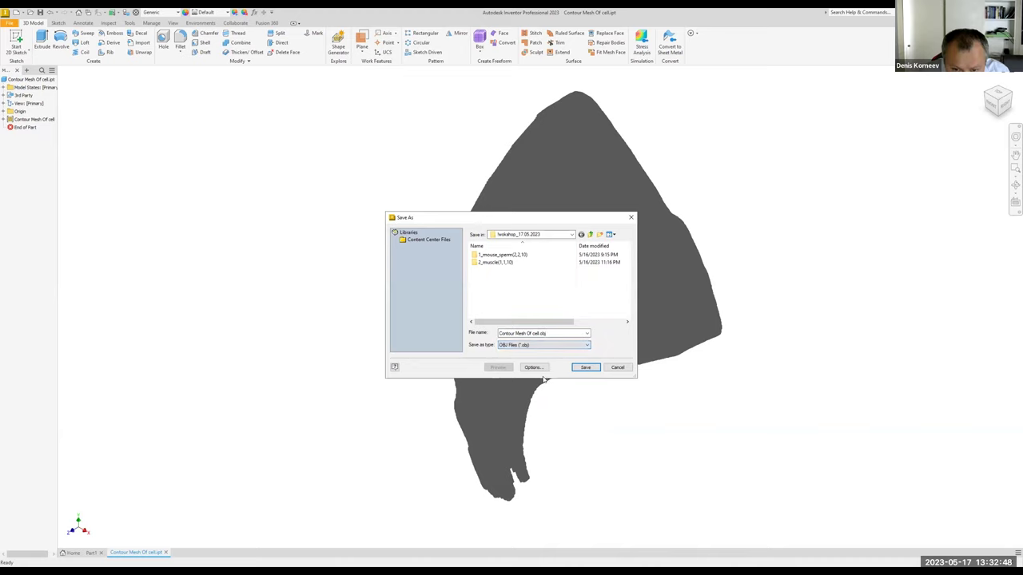
left_click(586, 369)
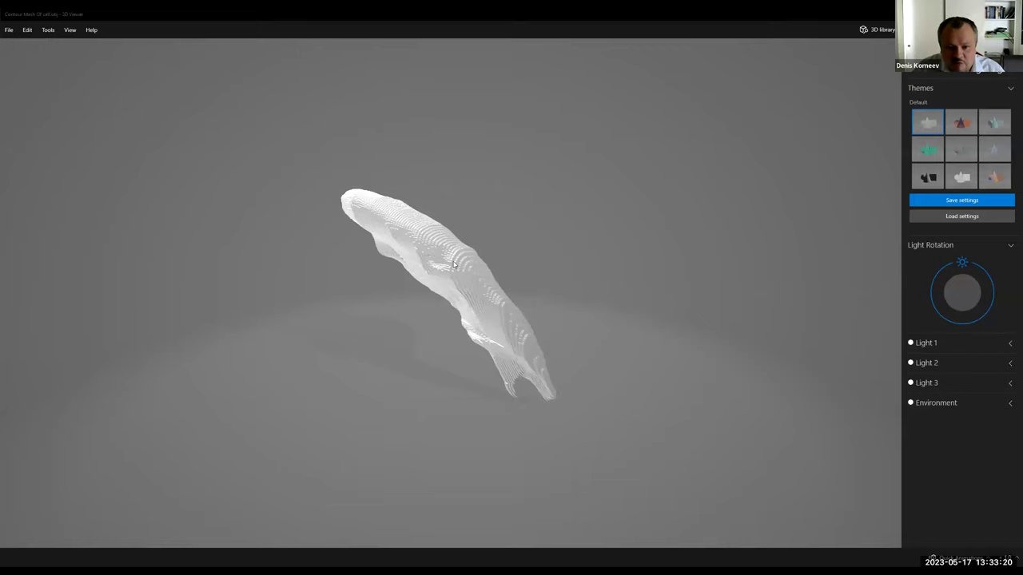
Examine the exported OBJ model from several angles in 3D Viewer, and the contour mesh in Dragonfly's 3D view.
left_click_drag(365, 268, 400, 279)
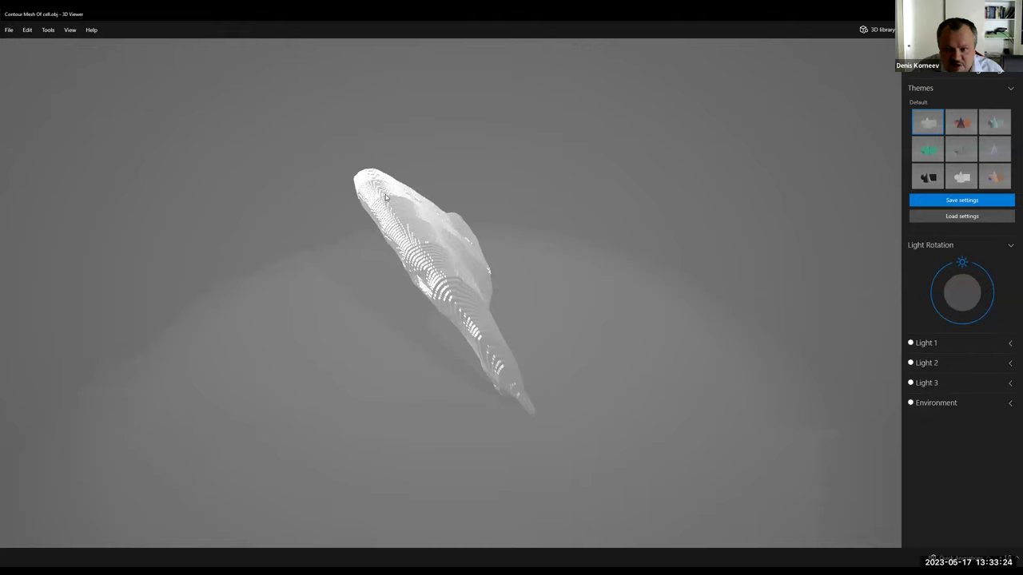
left_click_drag(504, 219, 530, 204)
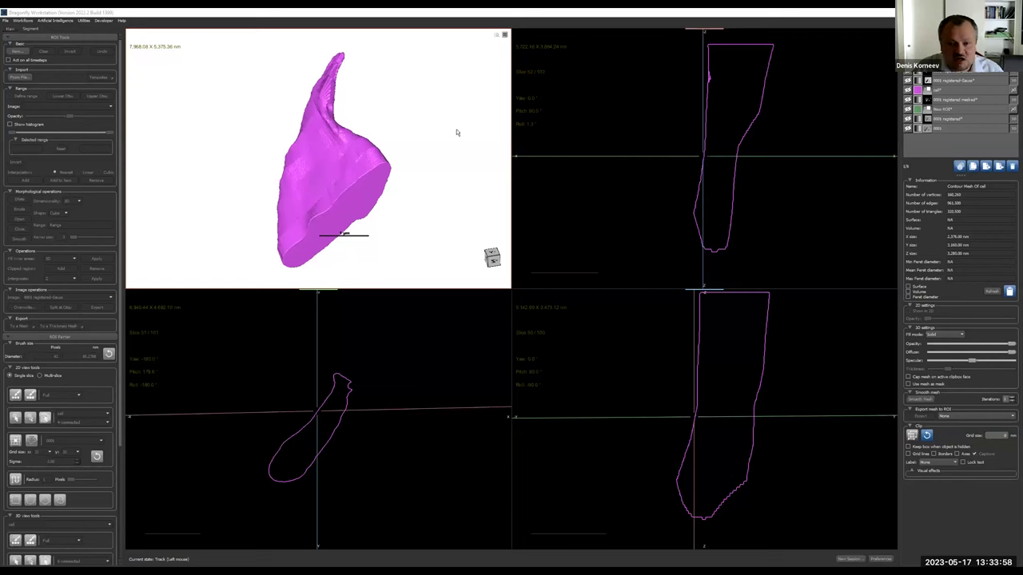
left_click_drag(457, 132, 281, 156)
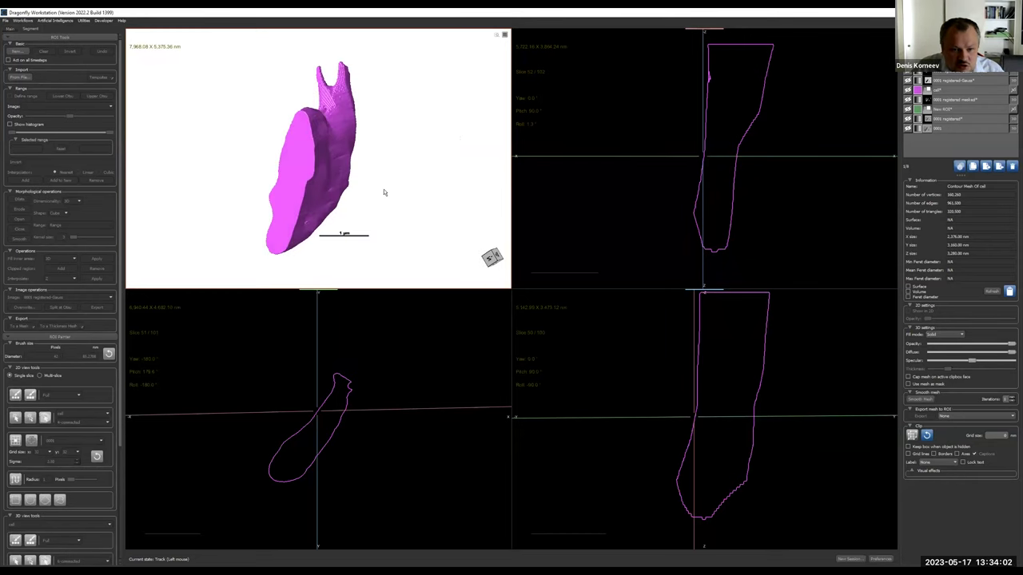
left_click_drag(343, 265, 344, 265)
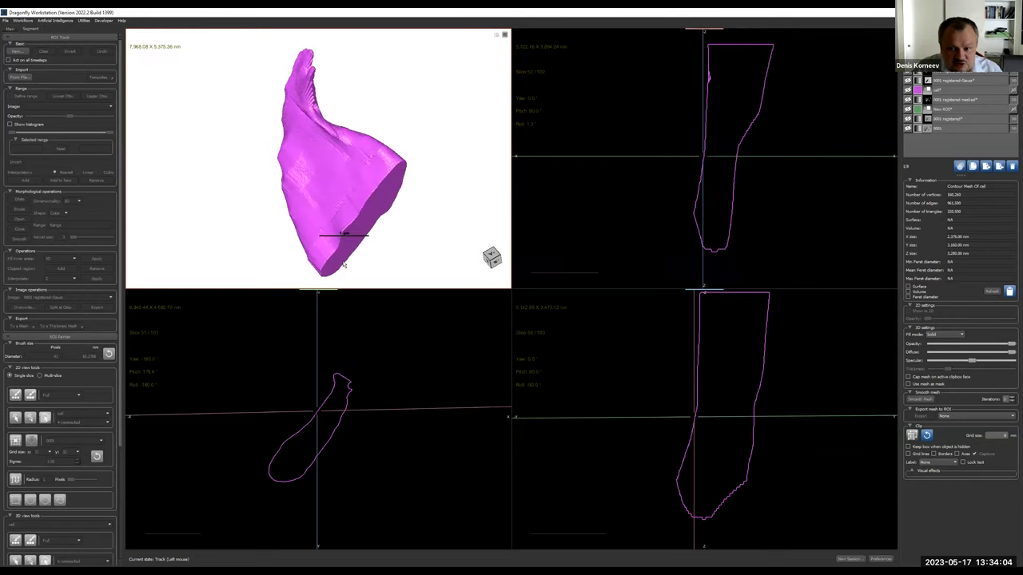
left_click_drag(327, 209, 371, 208)
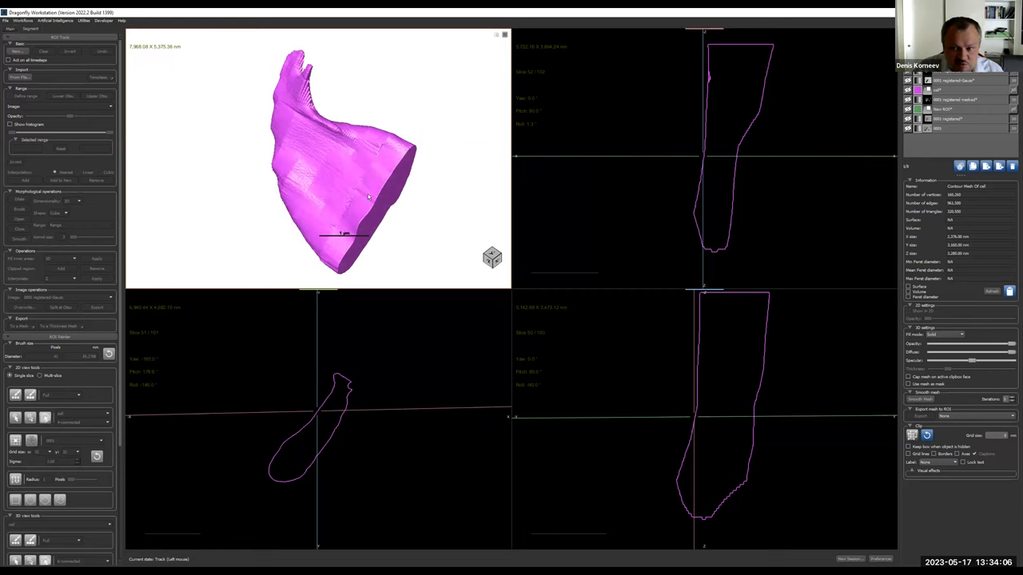
Start a new session, discarding the unsaved changes of the sperm cell session.
left_click(7, 20)
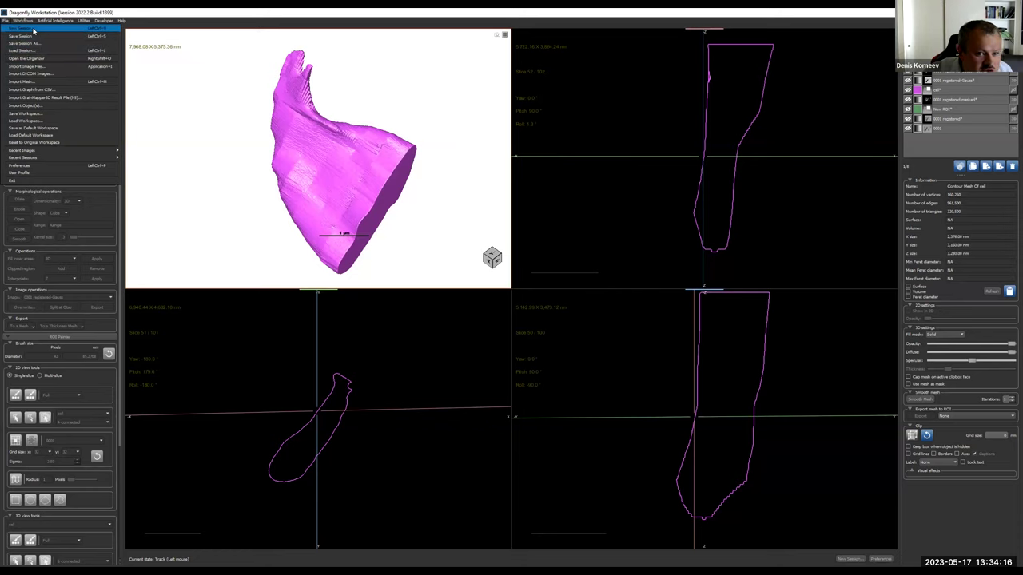
left_click(32, 28)
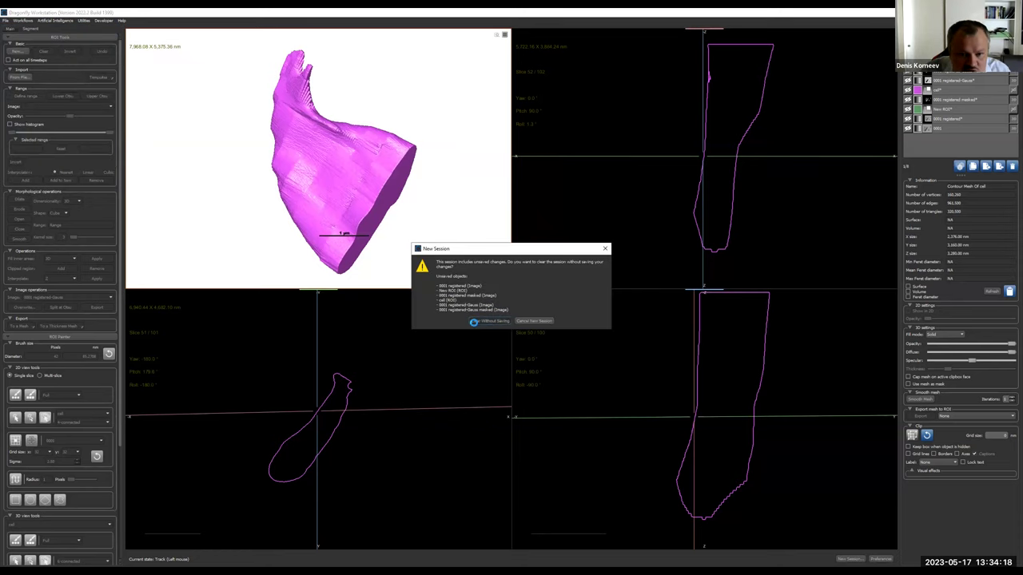
left_click(474, 322)
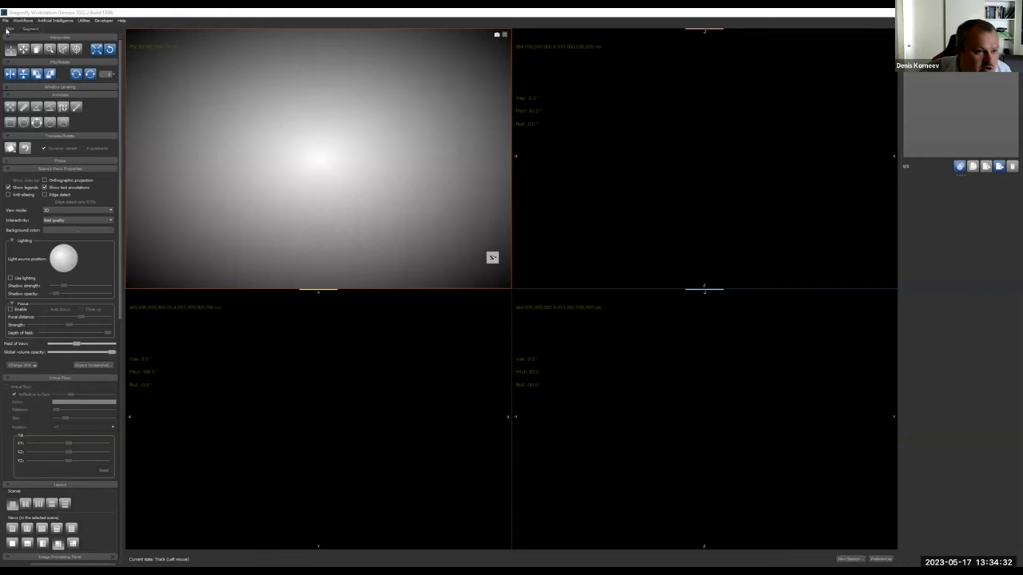
Start an image import and add all TIFF slices from the 2_muscle(1,1,10) folder.
left_click(5, 20)
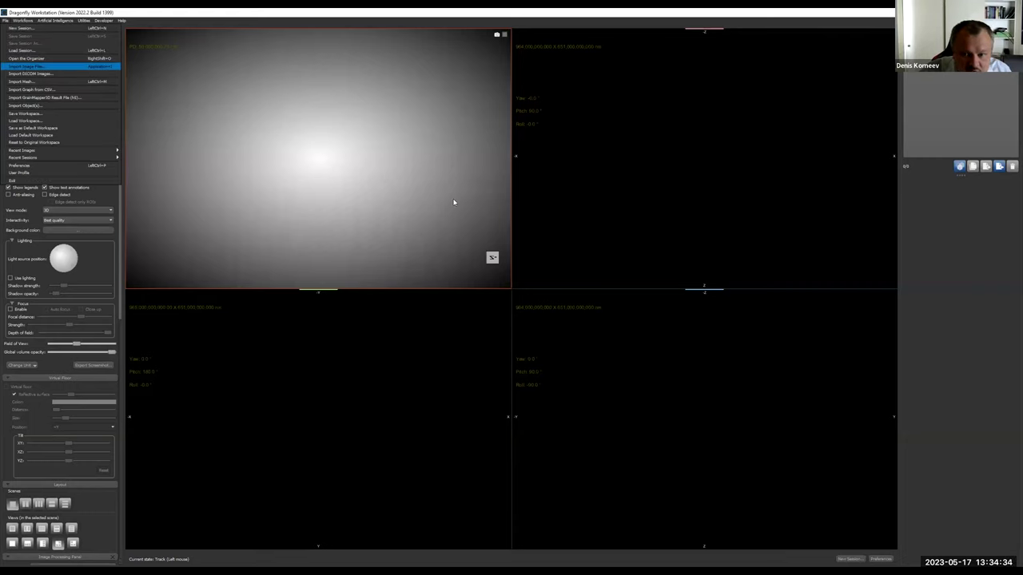
key("Return")
key("Return")
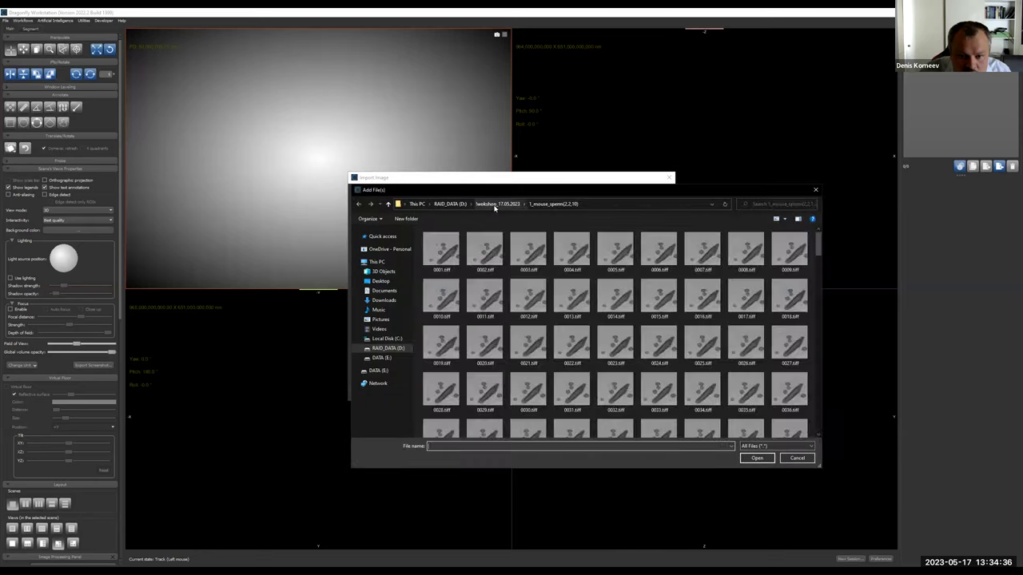
left_click(489, 203)
double_click(452, 250)
left_click(452, 254)
key("ctrl+a")
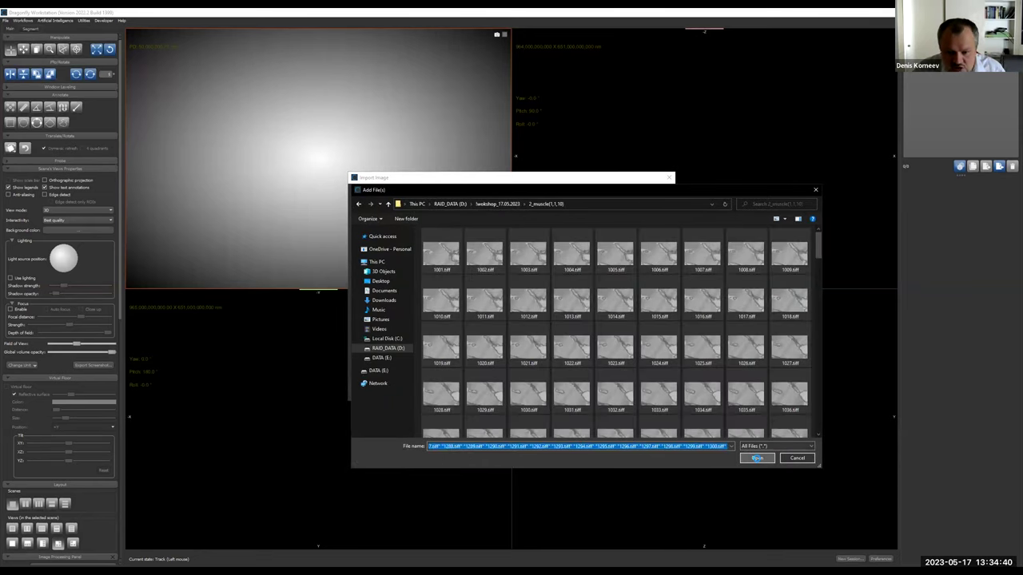
left_click(757, 458)
Set the Z image spacing to 10 nm and finish importing the muscle stack.
left_click(642, 393)
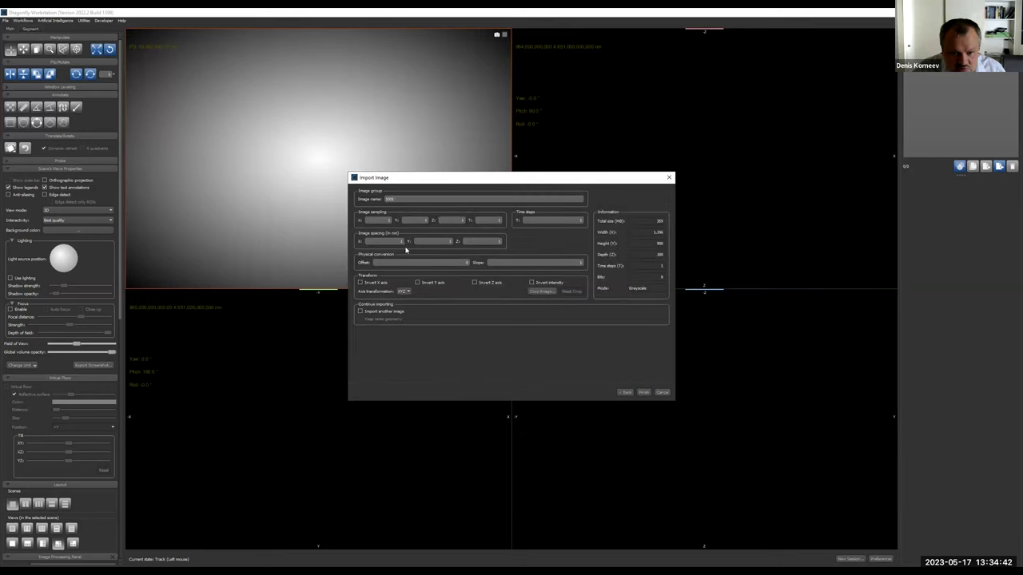
double_click(495, 242)
left_click(517, 248)
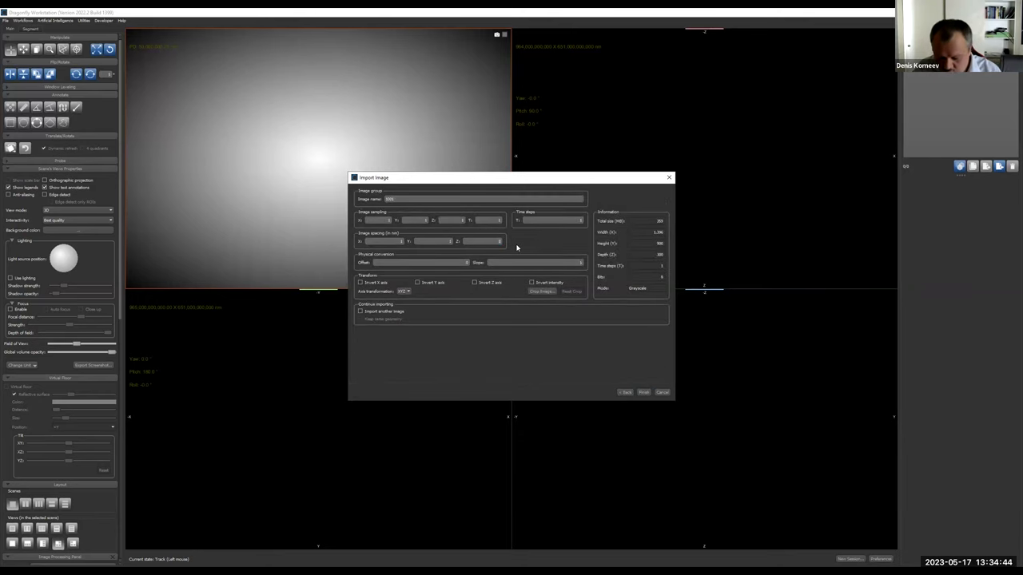
left_click(624, 392)
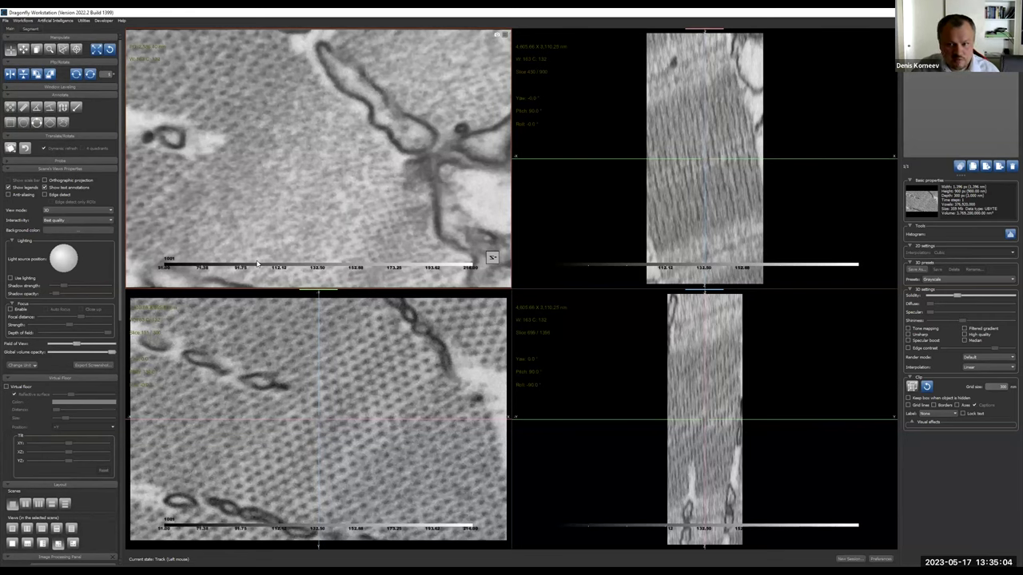
Examine the muscle stack's XY slices, comparing the membranes and filament pattern through the depth of the volume.
left_click(361, 457)
left_click_drag(362, 462, 318, 436)
scroll(318, 436, "up", 20)
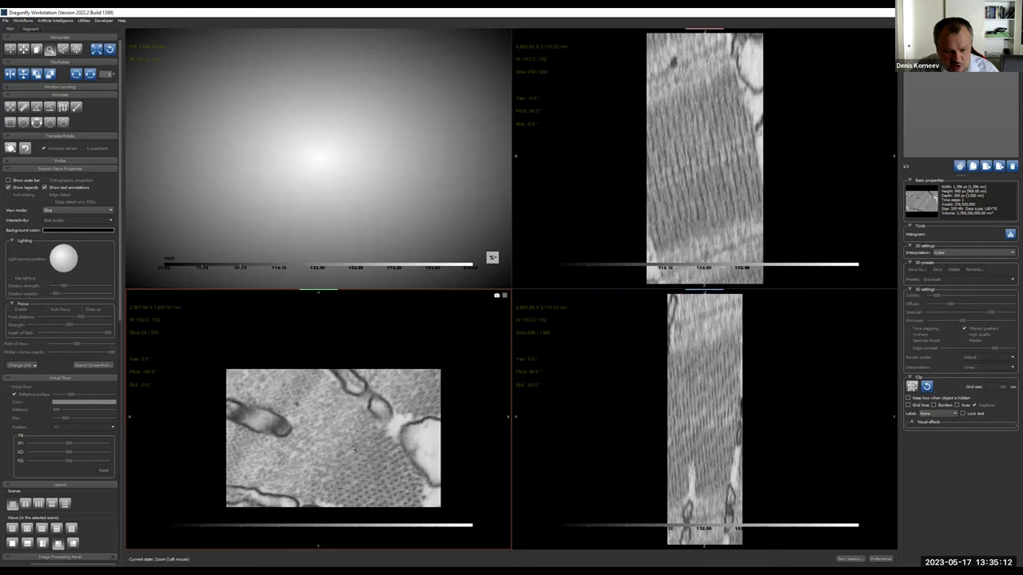
scroll(352, 449, "up", 5)
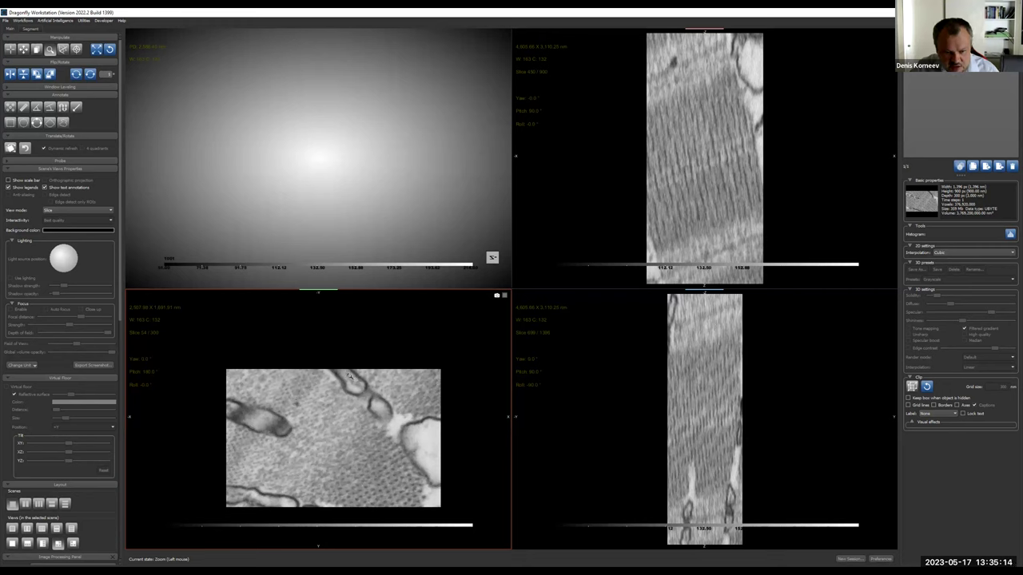
scroll(350, 382, "up", 2)
scroll(352, 427, "down", 17)
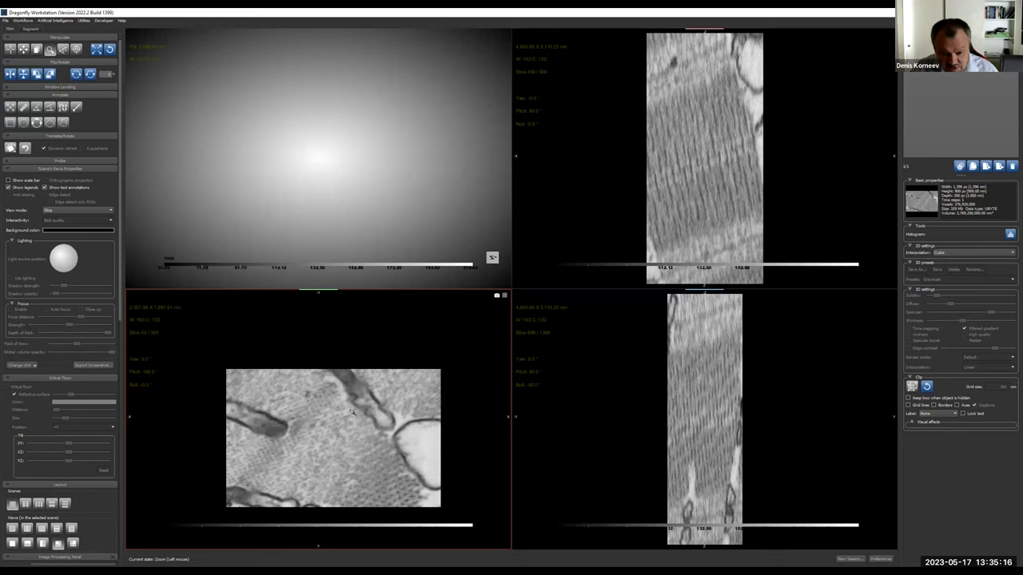
scroll(350, 431, "down", 5)
Enlarge the XY view to a single view and examine the filament lattice around slices 45 to 51.
double_click(438, 350)
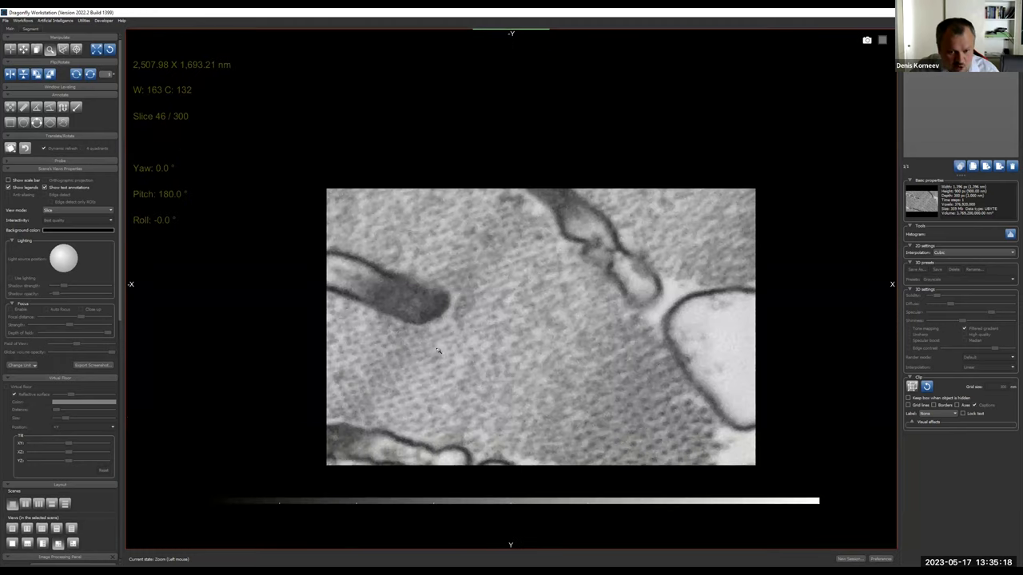
left_click_drag(564, 326, 505, 261)
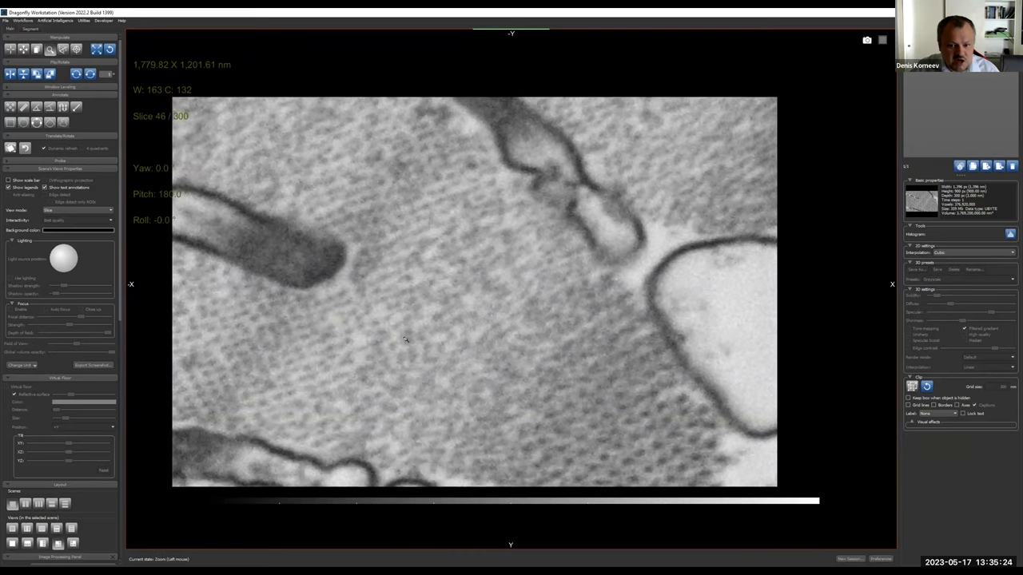
scroll(405, 340, "up", 1)
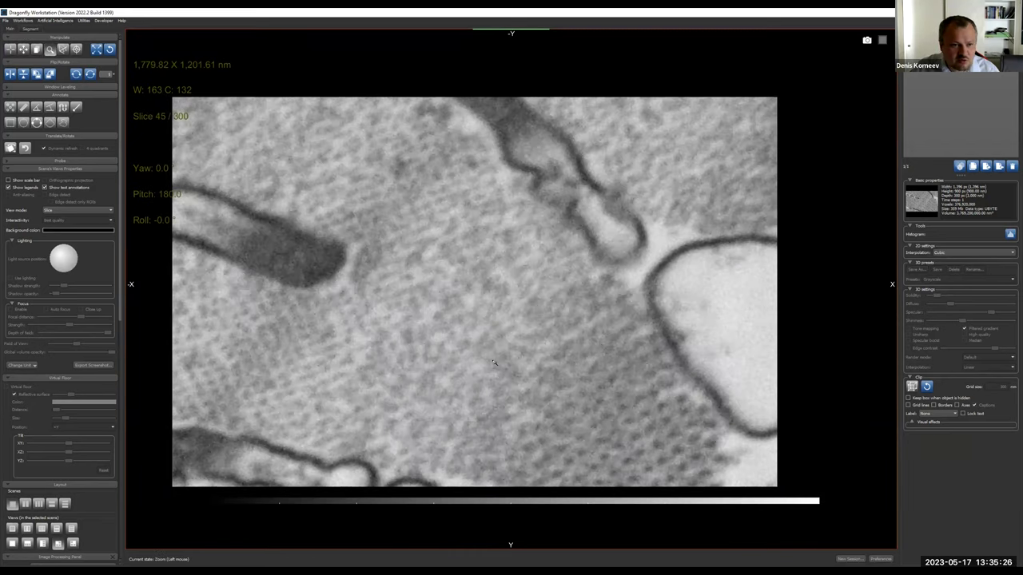
scroll(494, 362, "down", 6)
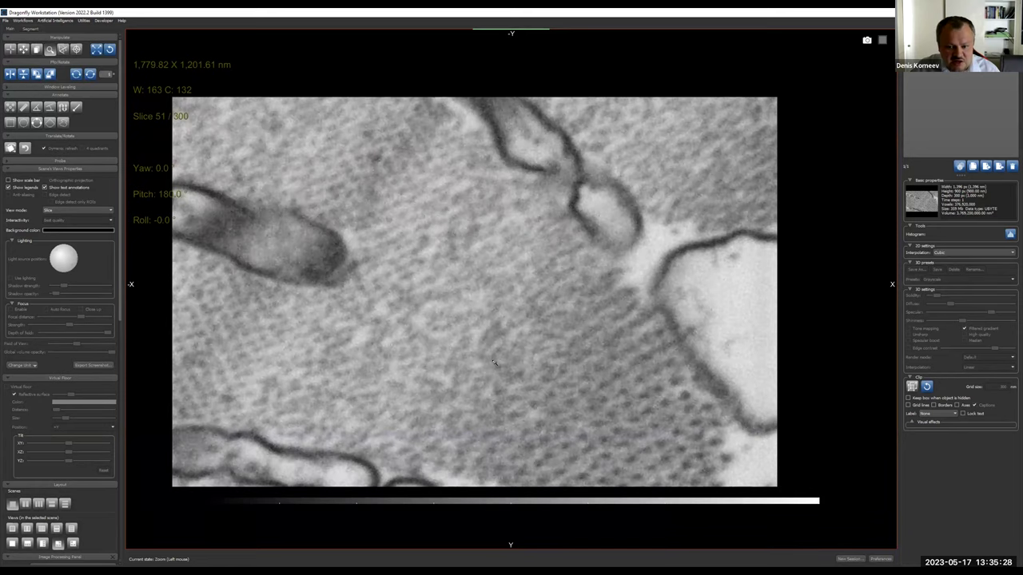
scroll(483, 362, "up", 1)
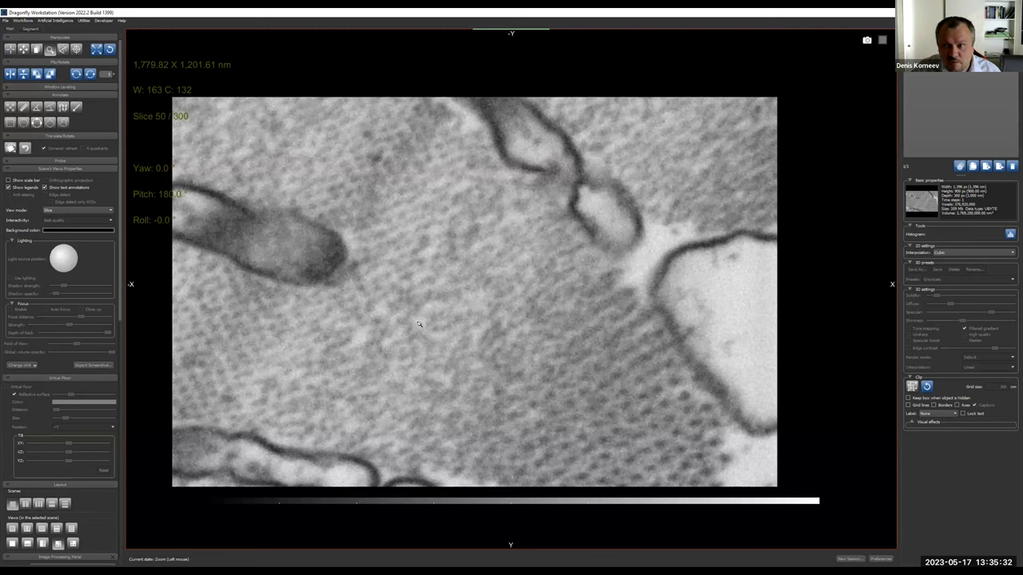
Create a new region of interest named mask_tr on the muscle image's geometry.
left_click(31, 30)
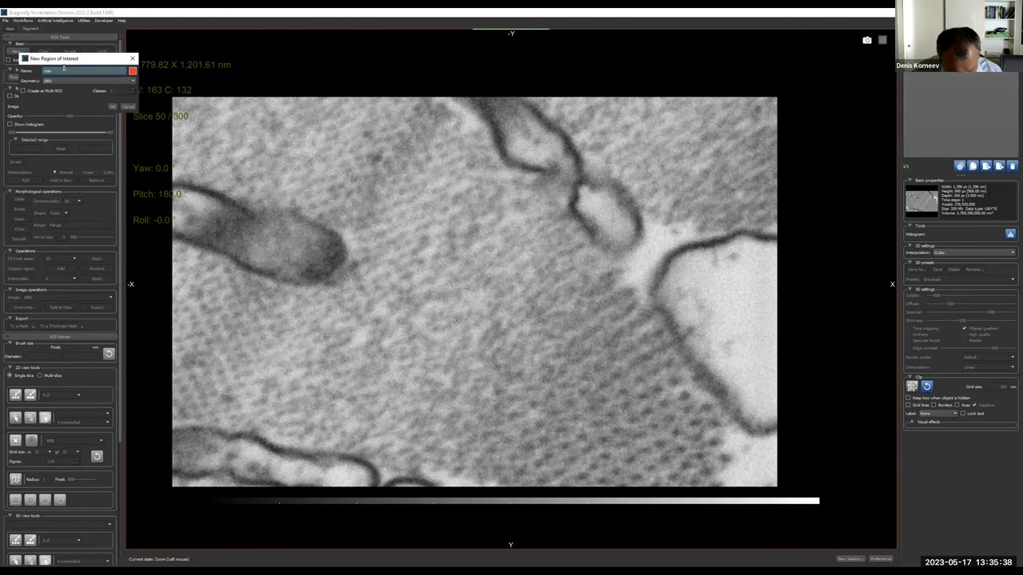
type("mito")
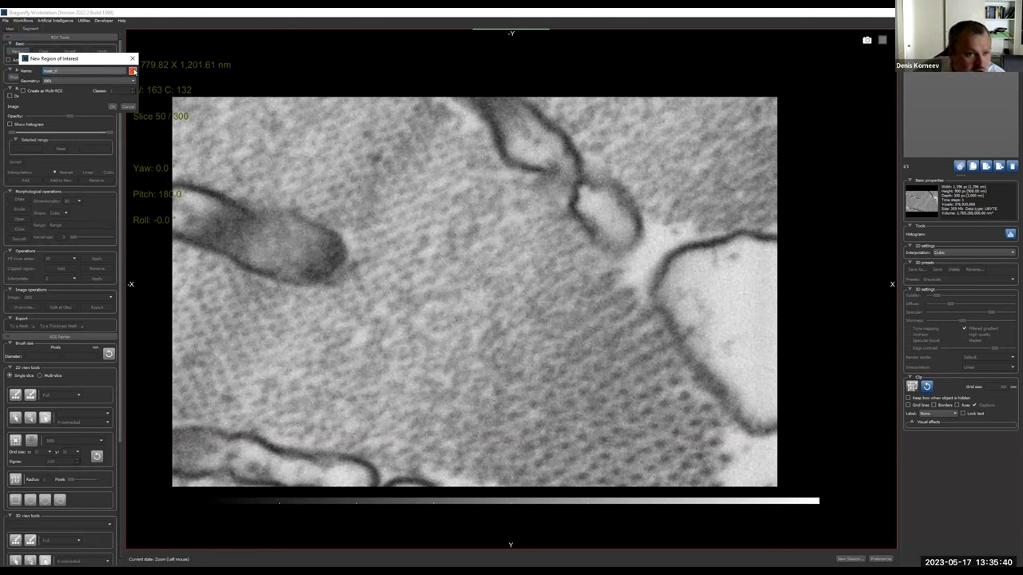
left_click(112, 107)
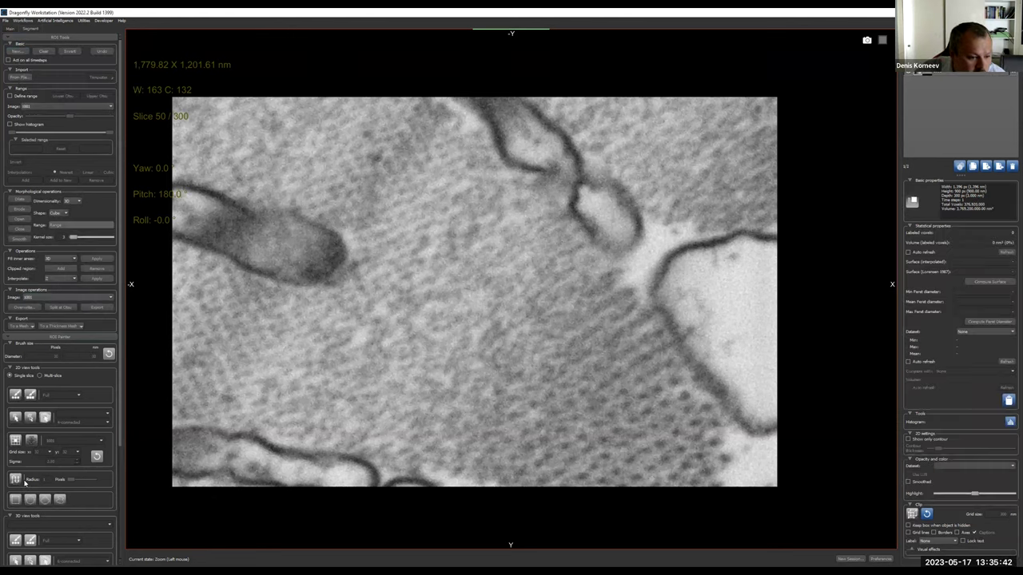
Fill mask_tr with two overlapping rectangles covering most of slice 50 to the image's right, and lower its highlight opacity.
left_click(16, 500)
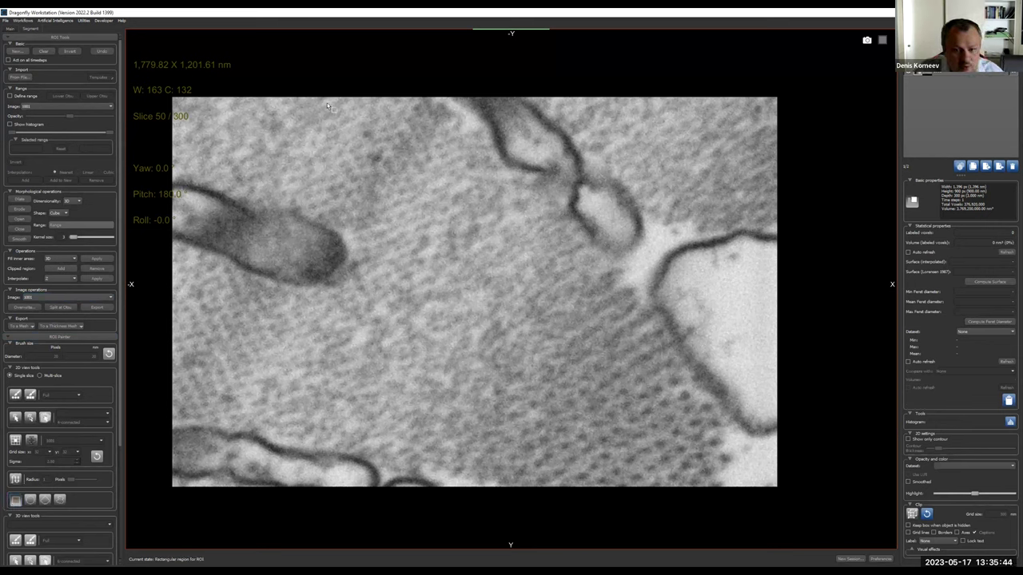
left_click_drag(322, 99, 781, 384)
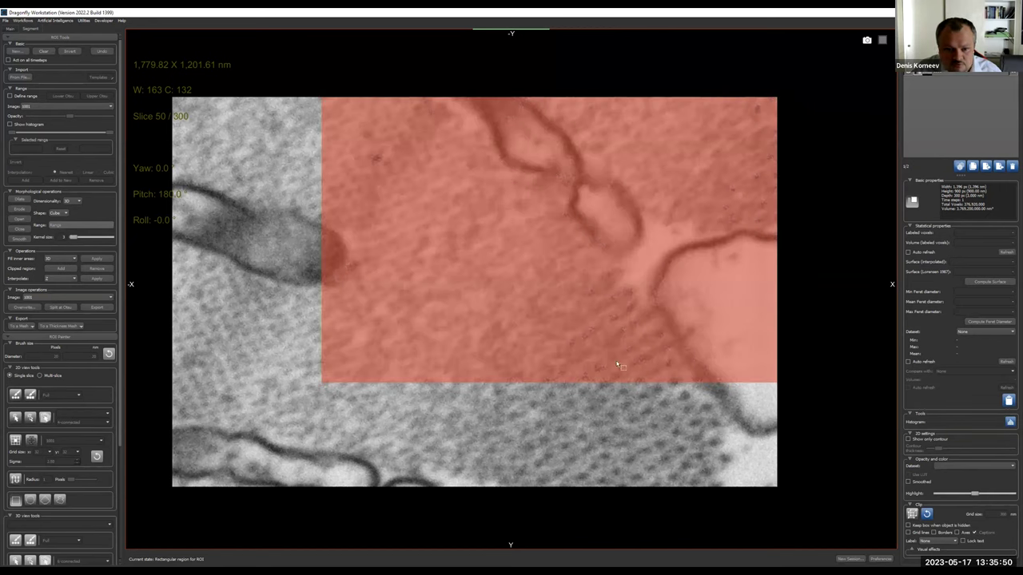
left_click(950, 495)
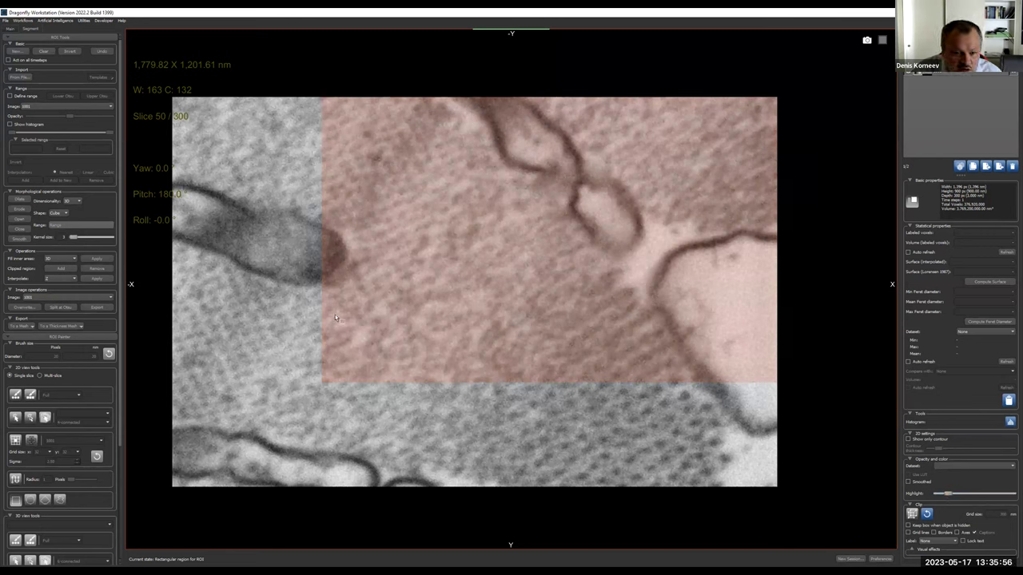
left_click_drag(323, 316, 728, 495)
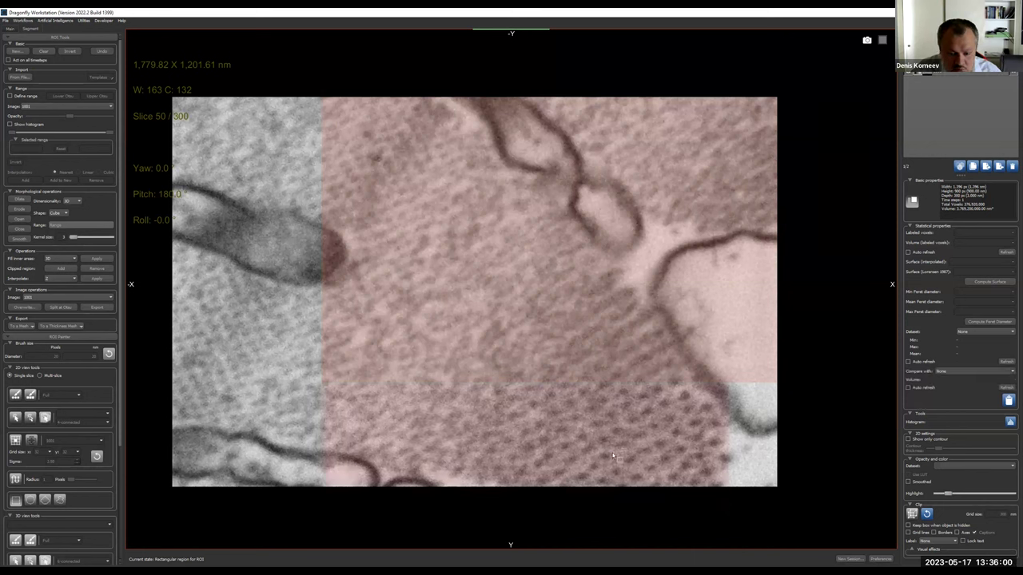
Create a pink region of interest named myo and paint the thick-filament area beside the large vesicle with a circular brush.
left_click(16, 52)
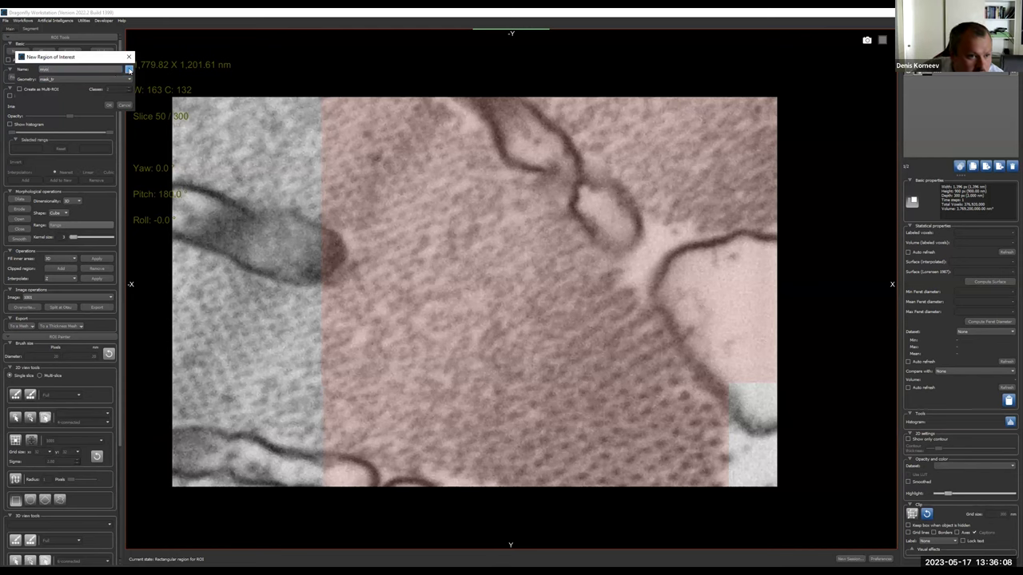
left_click(128, 71)
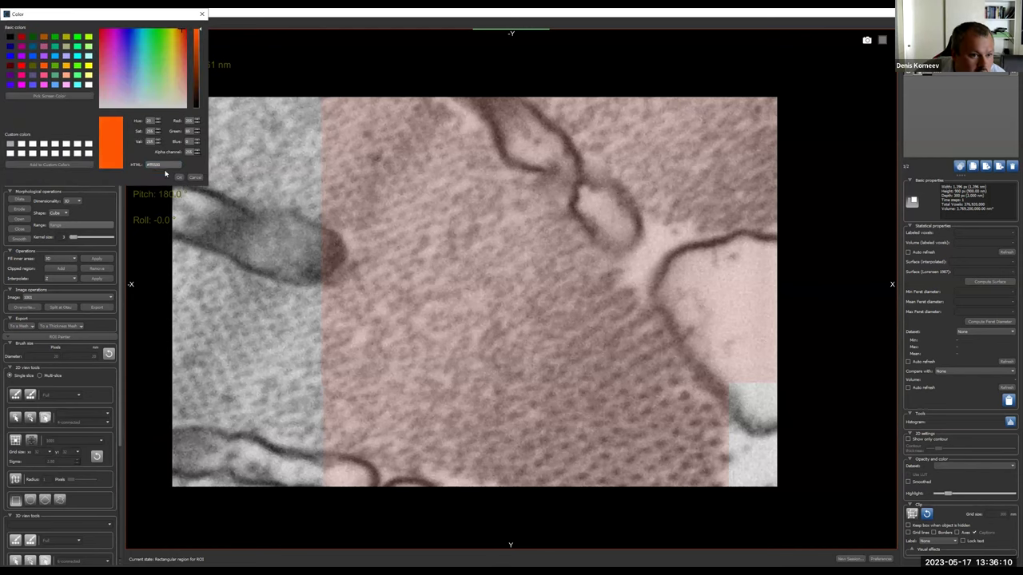
left_click(27, 82)
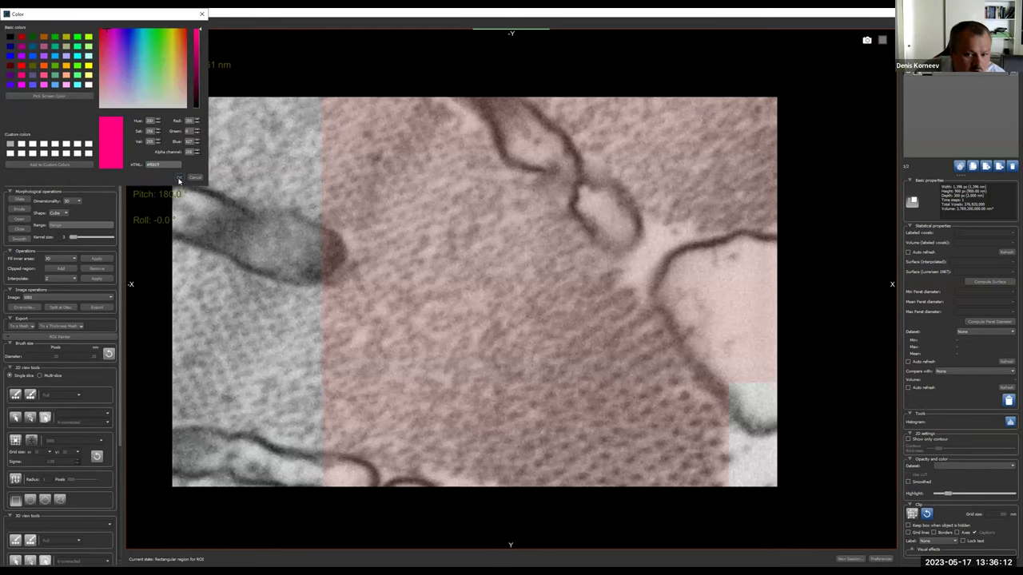
left_click(179, 178)
left_click(20, 389)
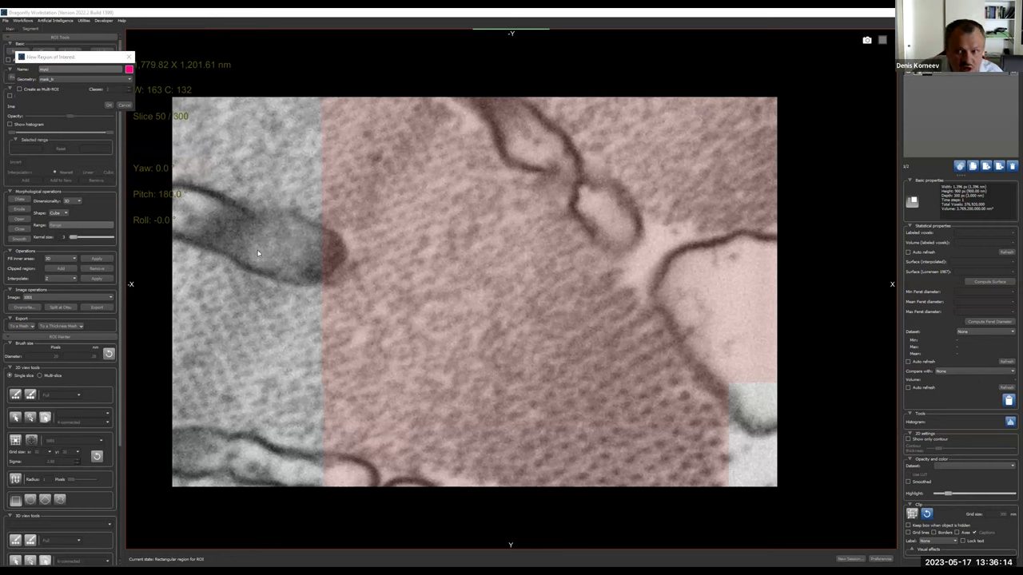
key("Return")
left_click(15, 395)
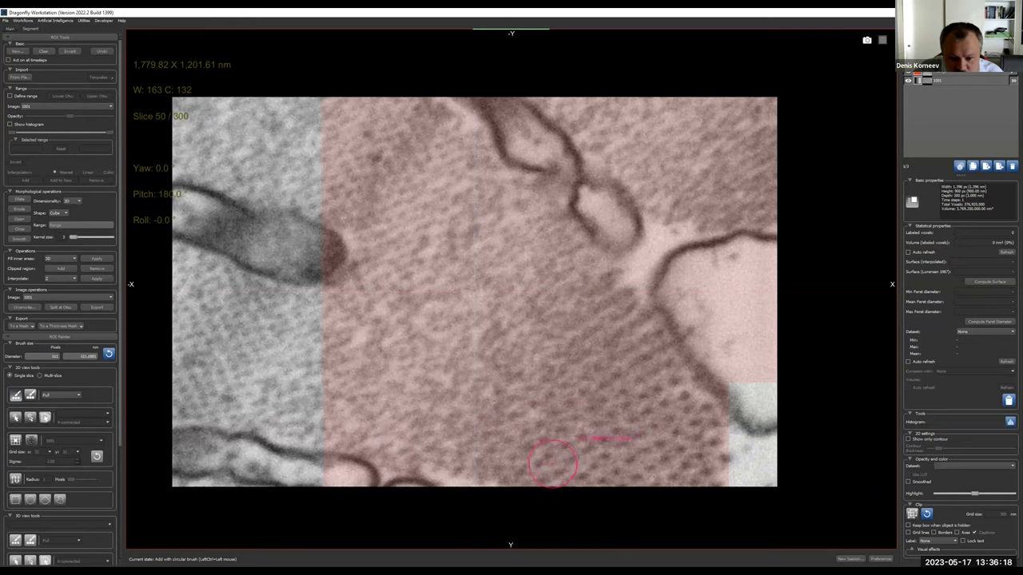
mouse_move(538, 464)
left_mouse_down()
mouse_move(604, 332)
mouse_move(687, 432)
mouse_move(680, 457)
mouse_move(655, 484)
mouse_move(557, 479)
mouse_move(559, 491)
left_mouse_up()
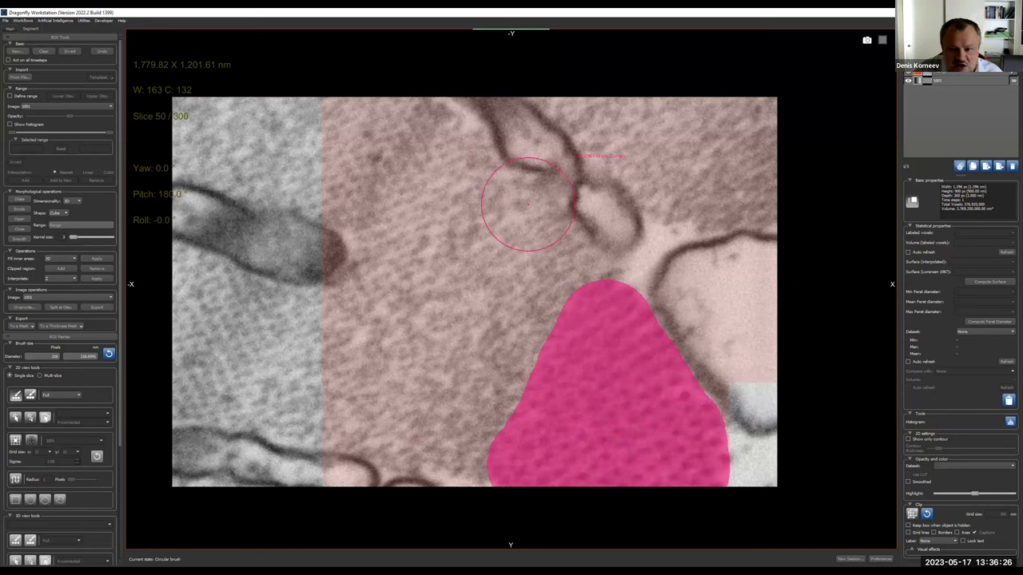
Create a green region of interest named actin.
left_click(18, 50)
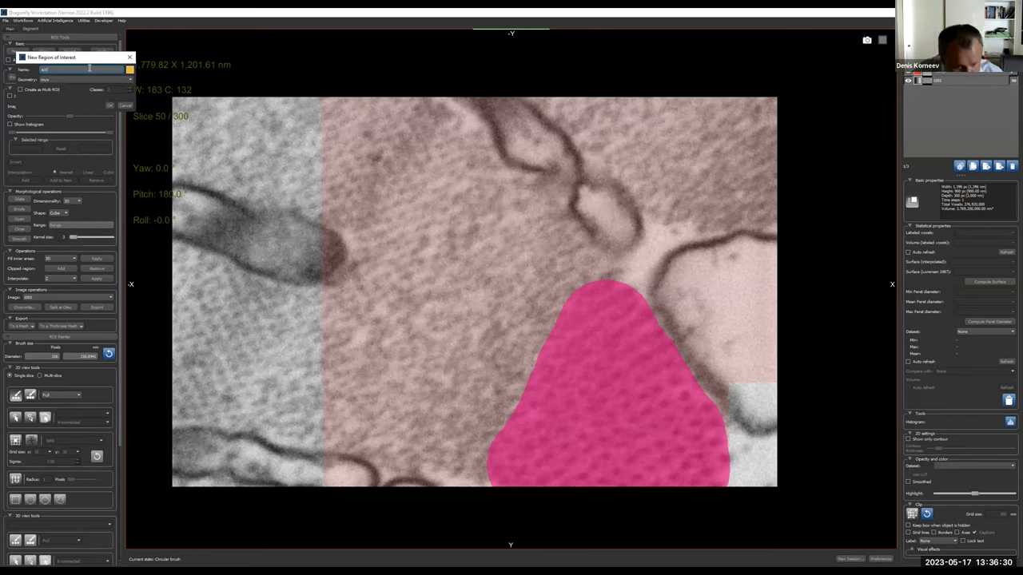
left_click(129, 70)
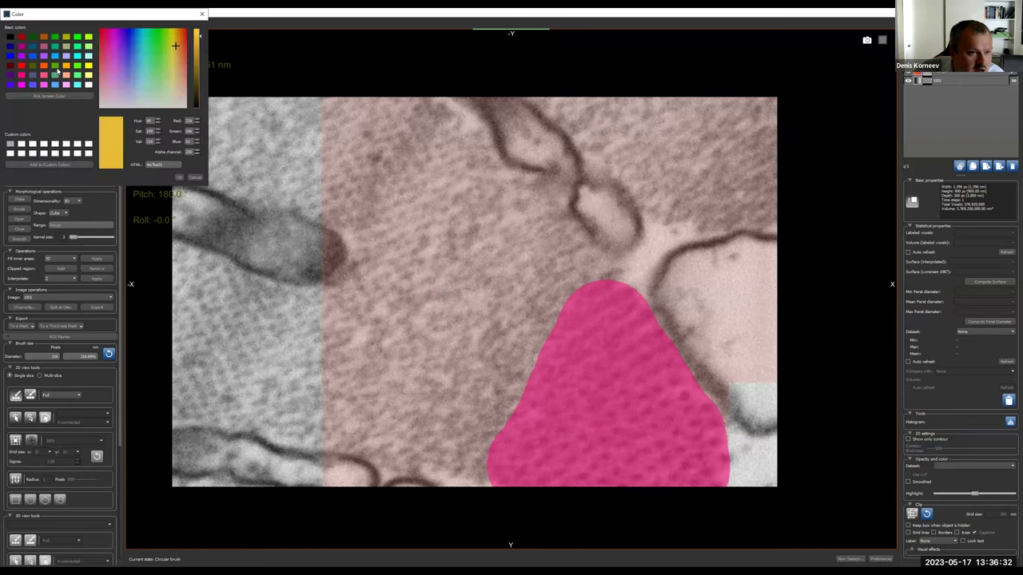
left_click(67, 36)
key("Return")
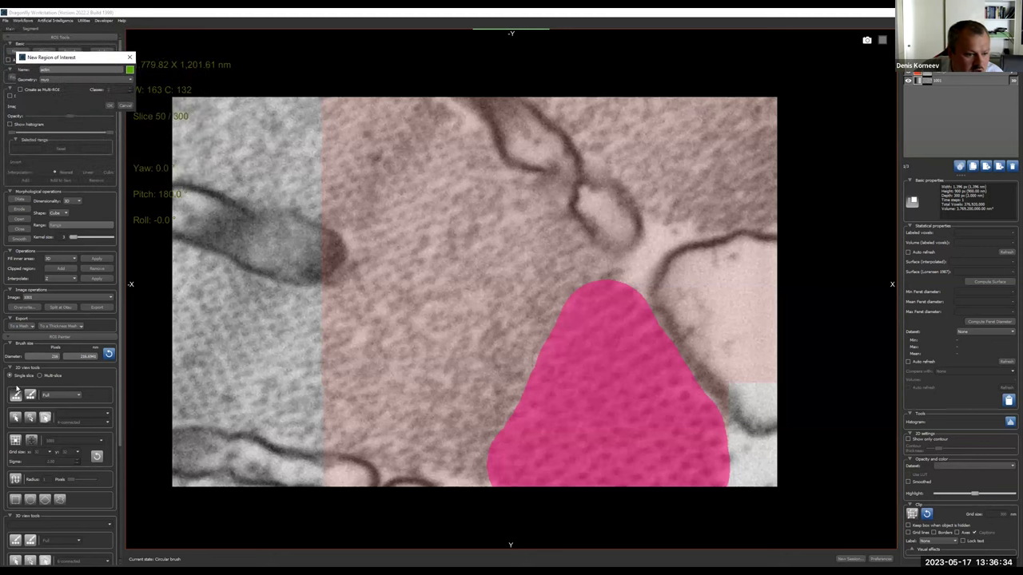
left_click(112, 105)
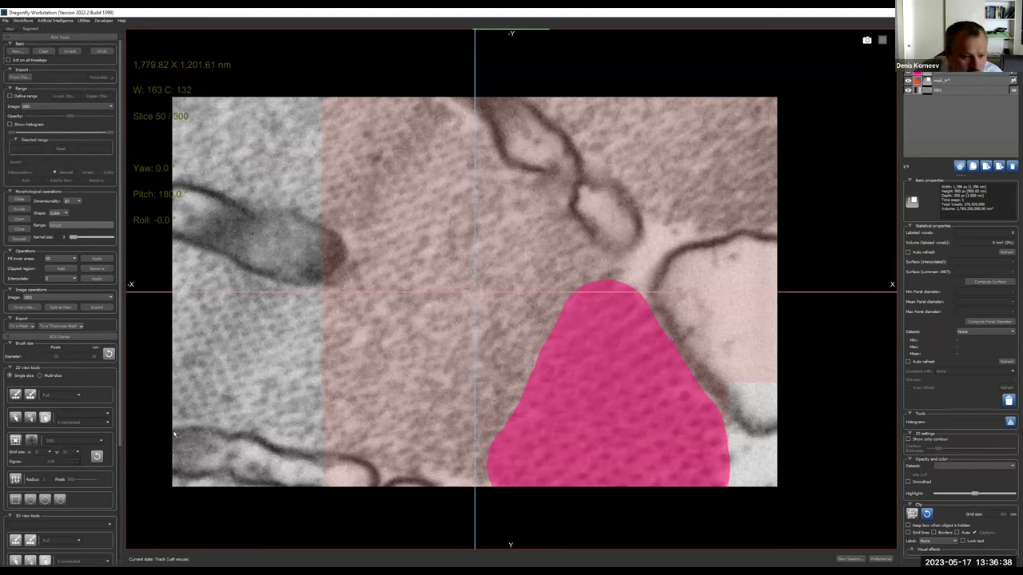
Paint the fine-filament areas on both sides of the tubular membranes into the actin region with a circular brush.
left_click(16, 395)
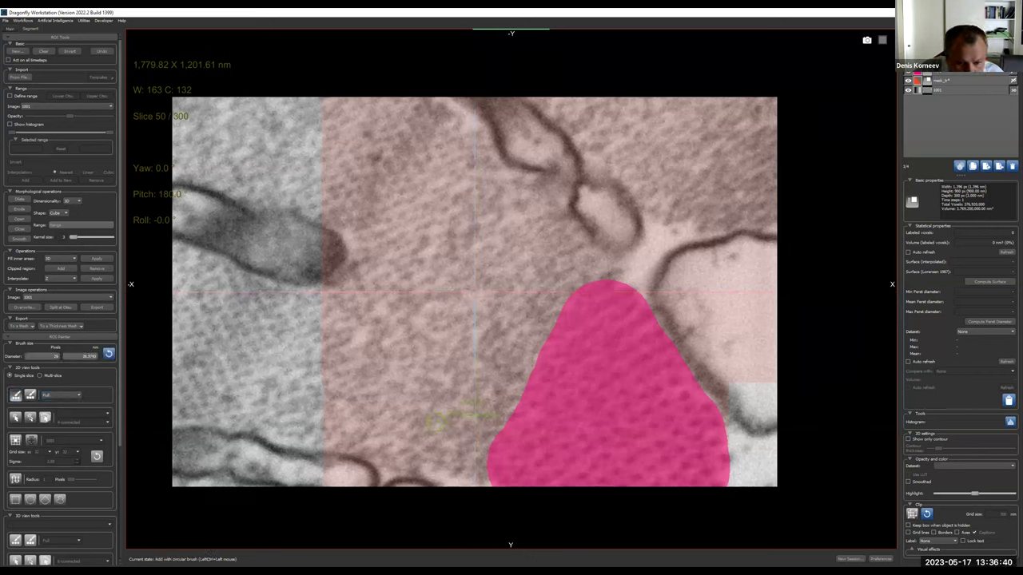
mouse_move(441, 472)
left_mouse_down()
mouse_move(442, 461)
mouse_move(475, 480)
mouse_move(423, 439)
mouse_move(374, 444)
mouse_move(345, 428)
mouse_move(342, 120)
mouse_move(356, 111)
mouse_move(432, 112)
mouse_move(560, 236)
mouse_move(569, 270)
mouse_move(515, 348)
mouse_move(483, 476)
mouse_move(470, 487)
left_mouse_up()
mouse_move(476, 376)
left_mouse_down()
mouse_move(431, 404)
mouse_move(388, 392)
mouse_move(388, 156)
mouse_move(472, 228)
mouse_move(515, 284)
mouse_move(447, 344)
mouse_move(419, 287)
mouse_move(417, 240)
left_mouse_up()
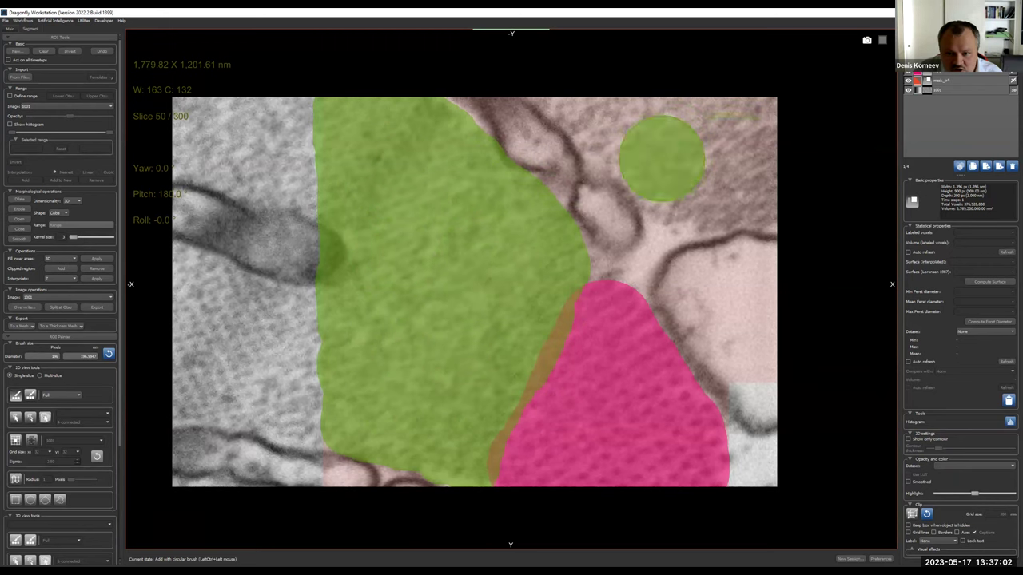
mouse_move(660, 156)
left_mouse_down("ctrl")
mouse_move(616, 80)
mouse_move(575, 69)
mouse_move(769, 132)
mouse_move(795, 174)
left_mouse_up("ctrl")
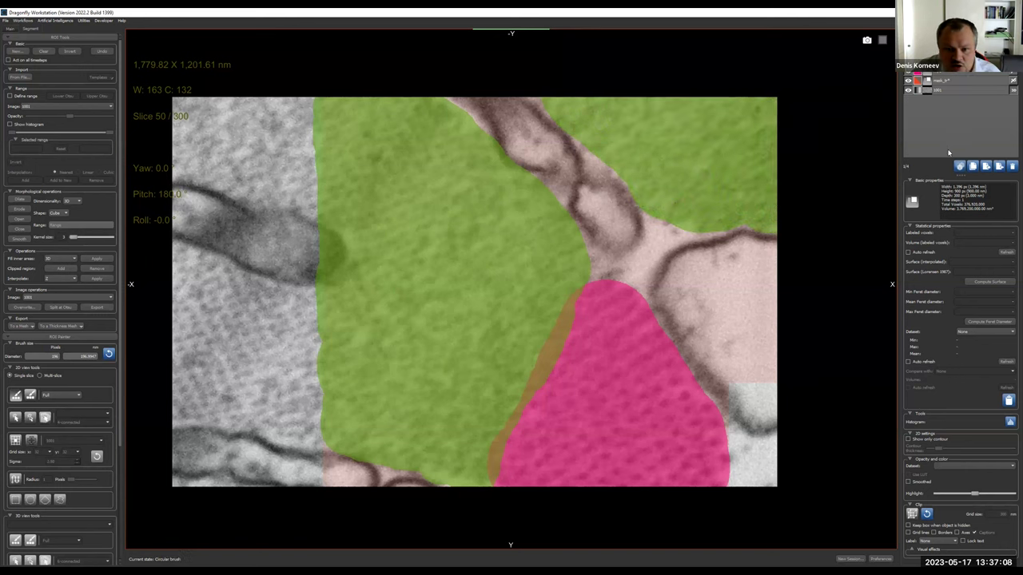
Subtract the myo region from the actin region, with actin as the destination.
left_click(943, 76)
left_click(944, 72, "ctrl")
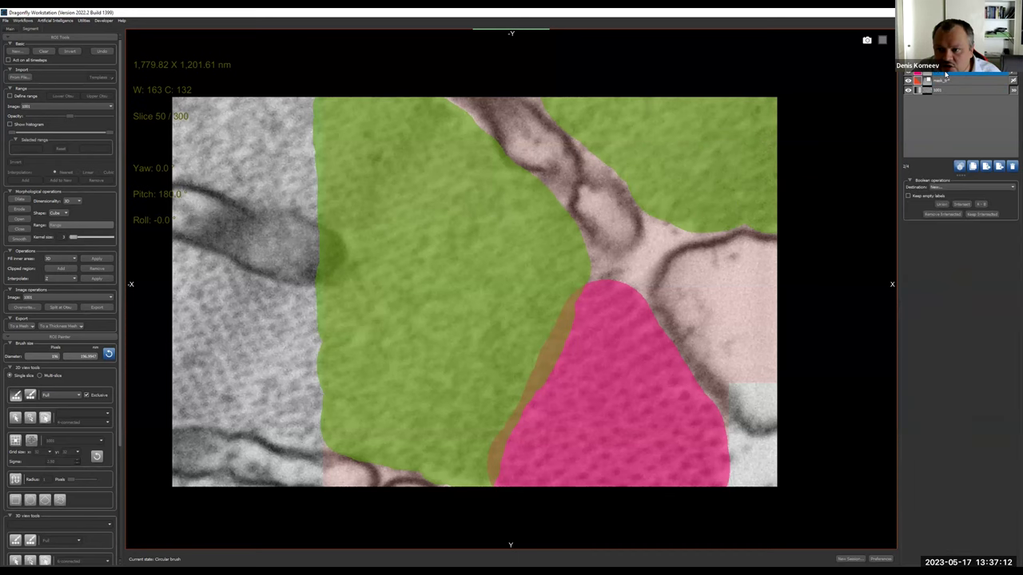
left_click(953, 188)
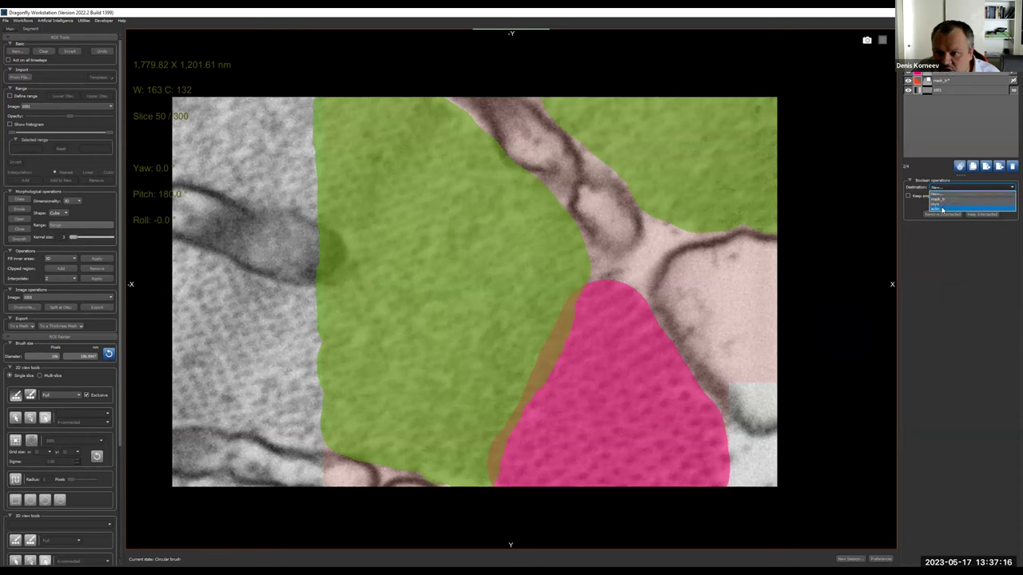
left_click(942, 209)
left_click(981, 205)
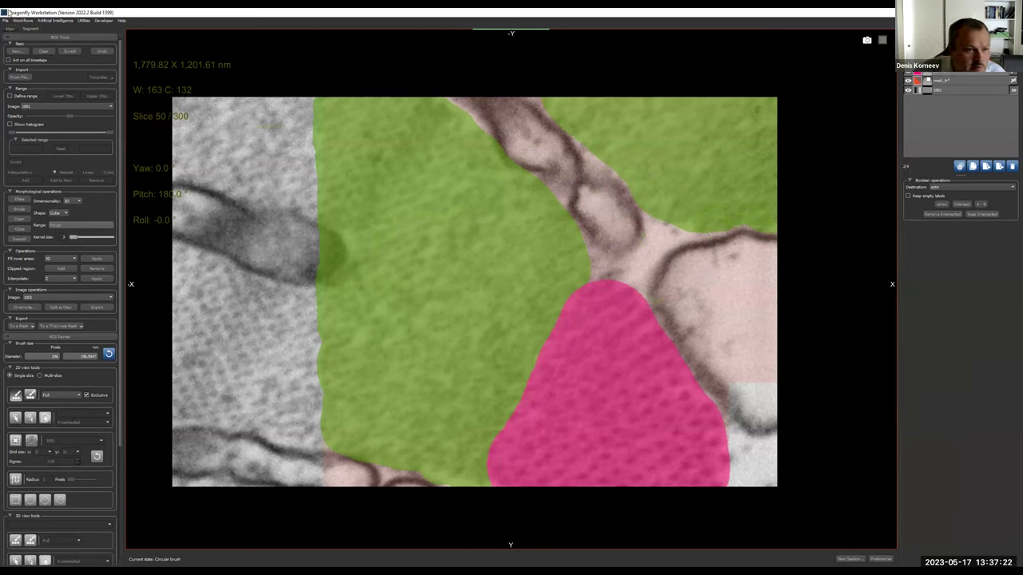
Create a blue region of interest named tubes.
left_click(21, 51)
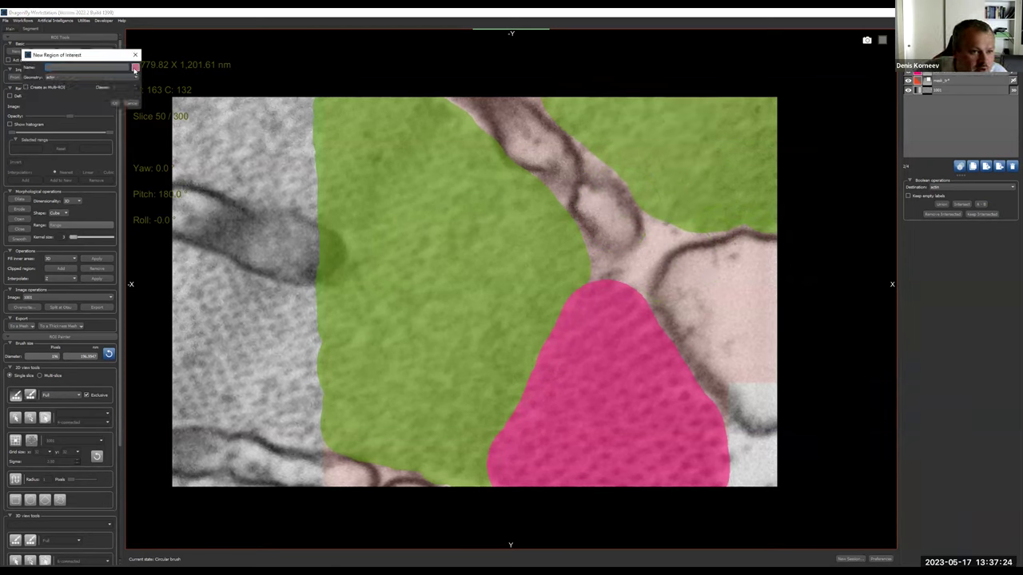
left_click(135, 70)
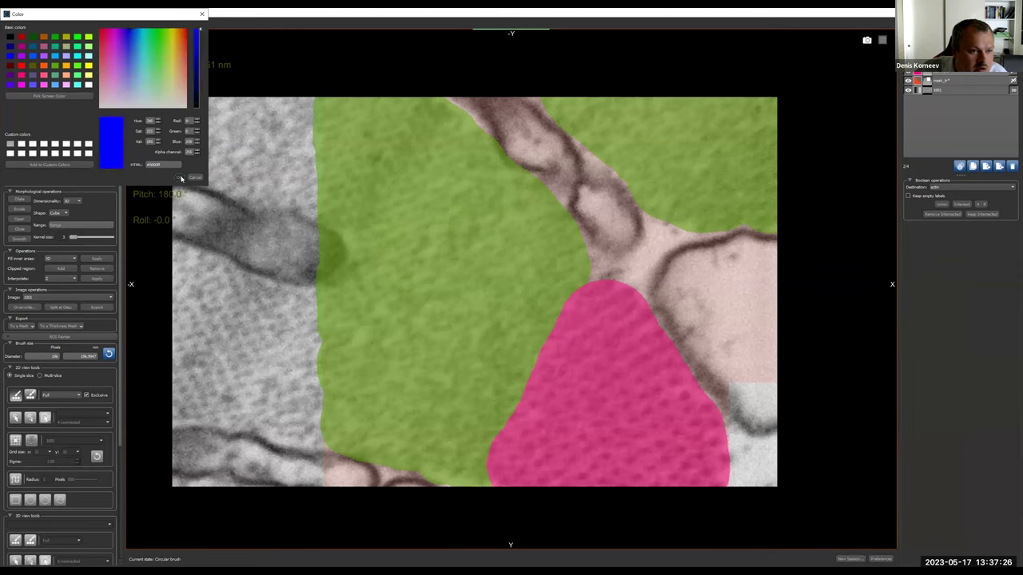
key("Return")
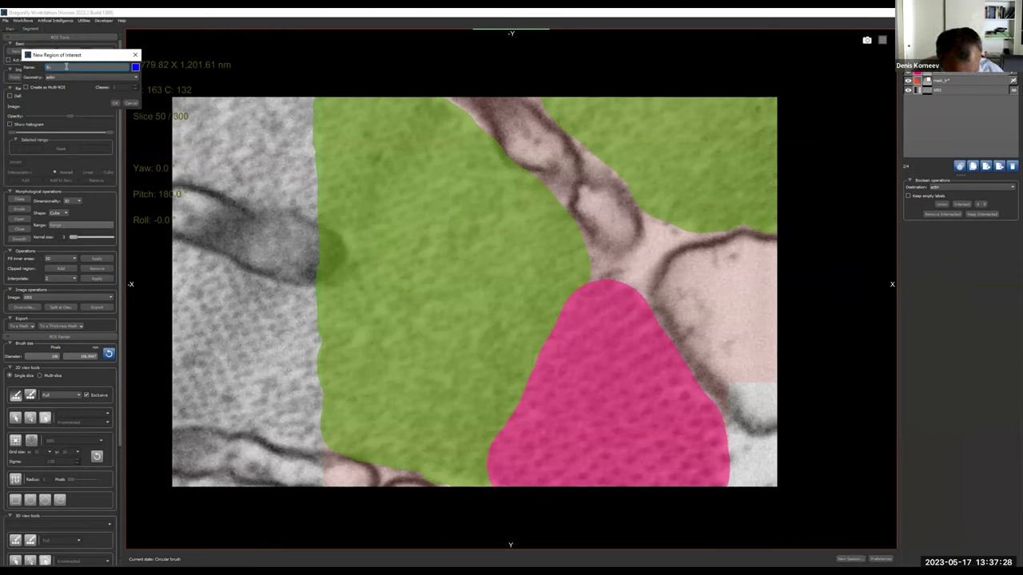
type("actin")
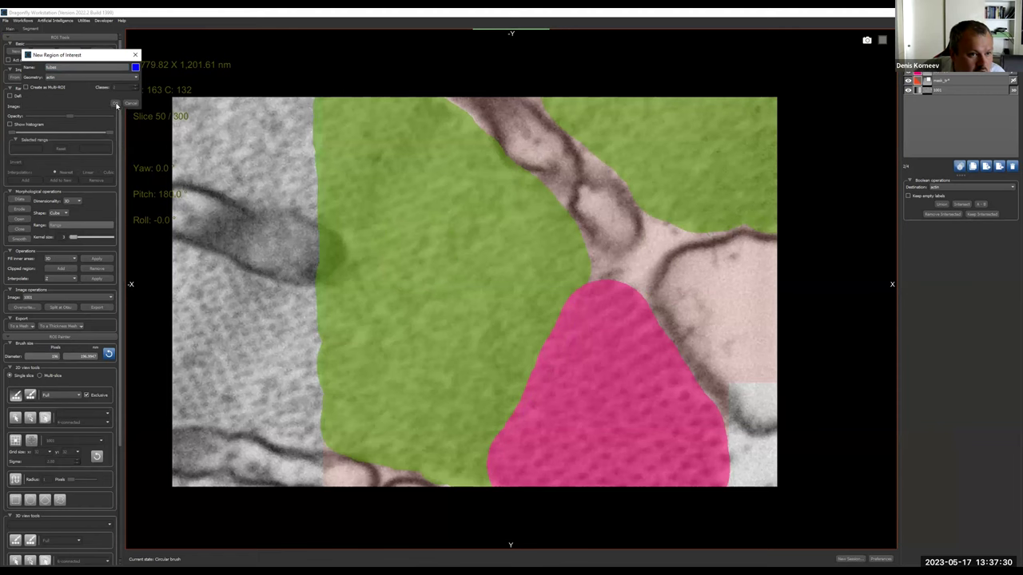
left_click(116, 105)
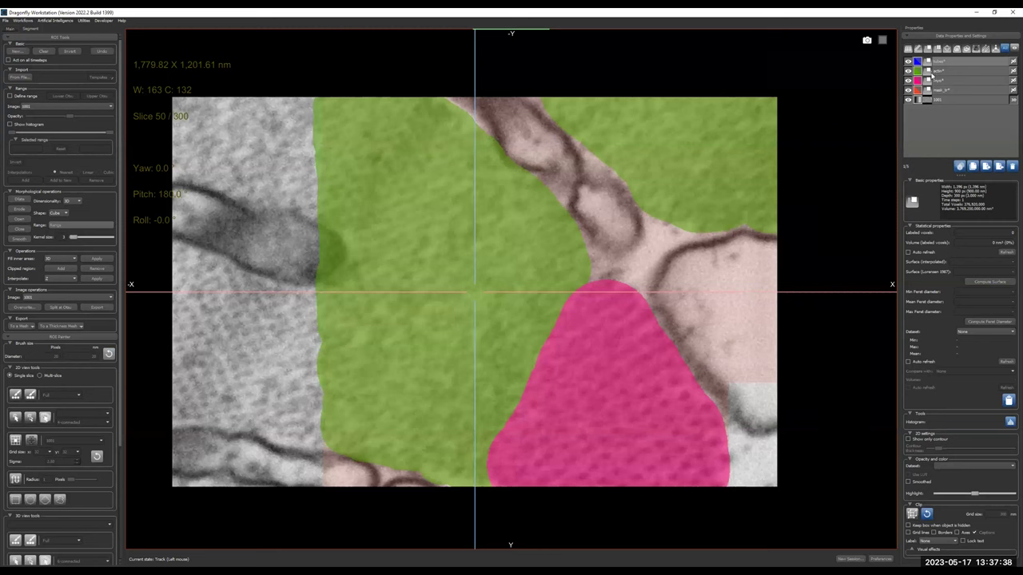
Paint the dark membranes of the elongated tubule, oval vesicle and large vesicle into tubes with a Local Otsu circular brush.
left_click(936, 74)
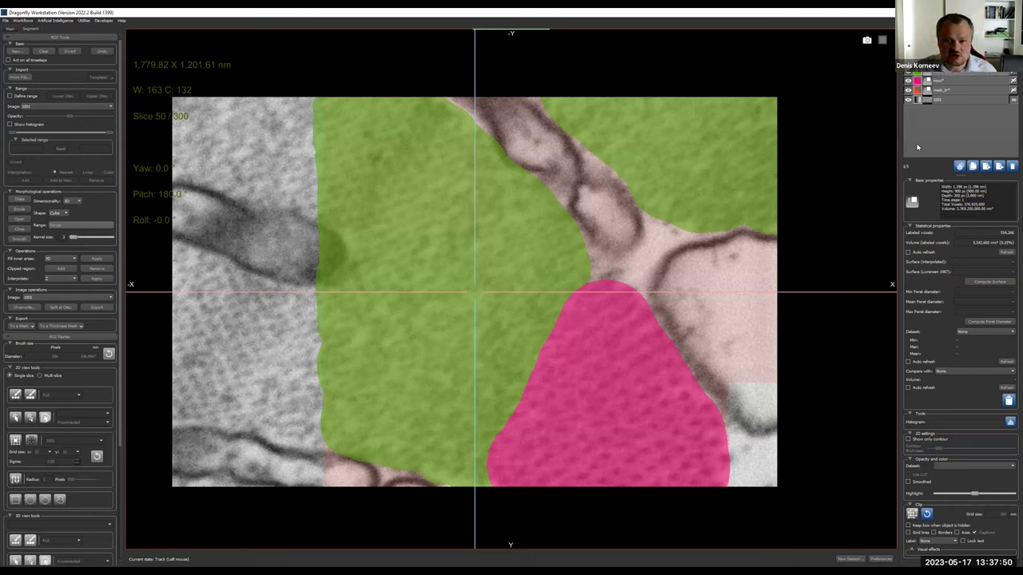
left_click(15, 394)
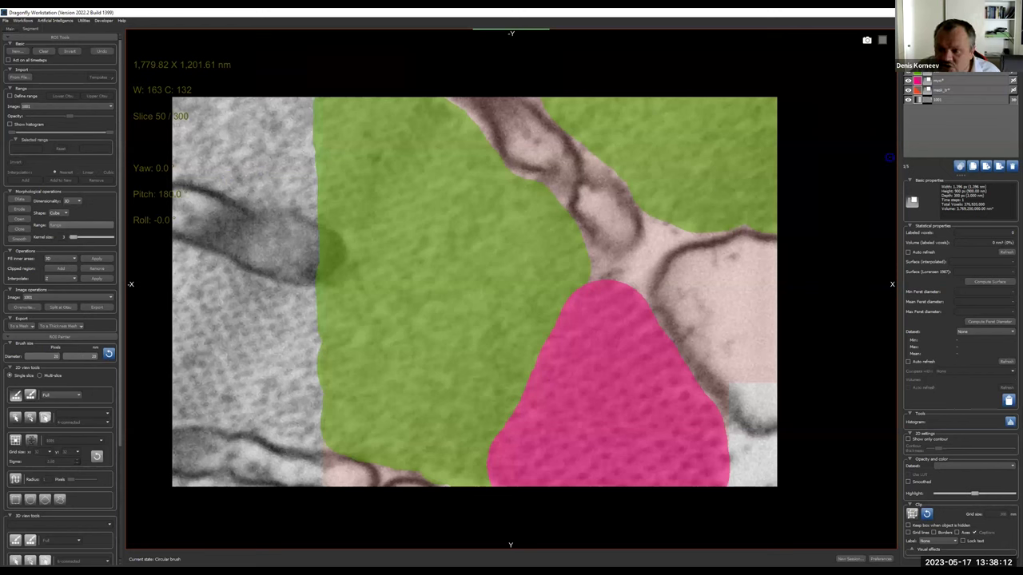
left_click(49, 395)
left_click(53, 408)
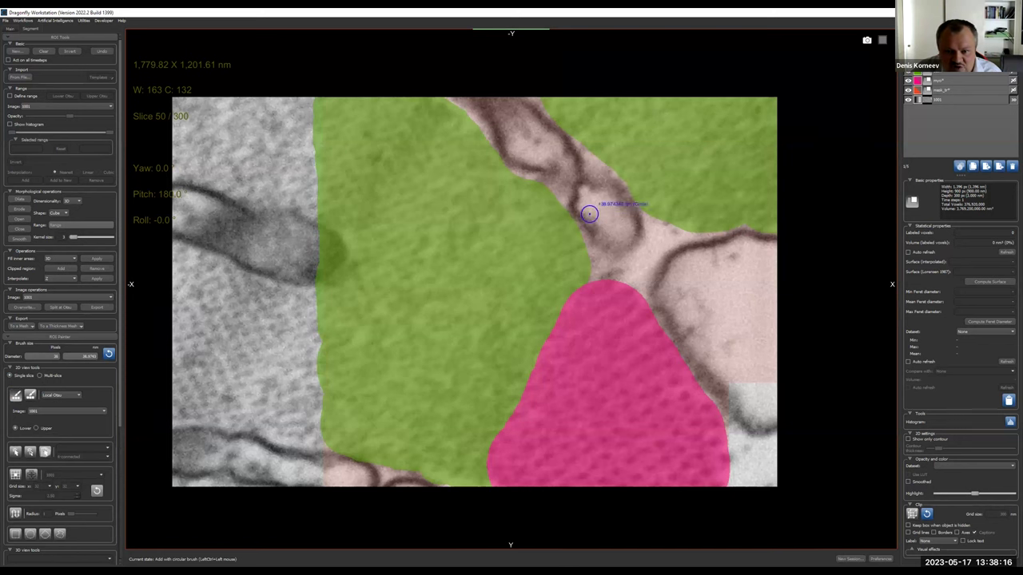
mouse_move(538, 173)
left_mouse_down()
mouse_move(548, 169)
mouse_move(515, 159)
mouse_move(470, 100)
left_mouse_up()
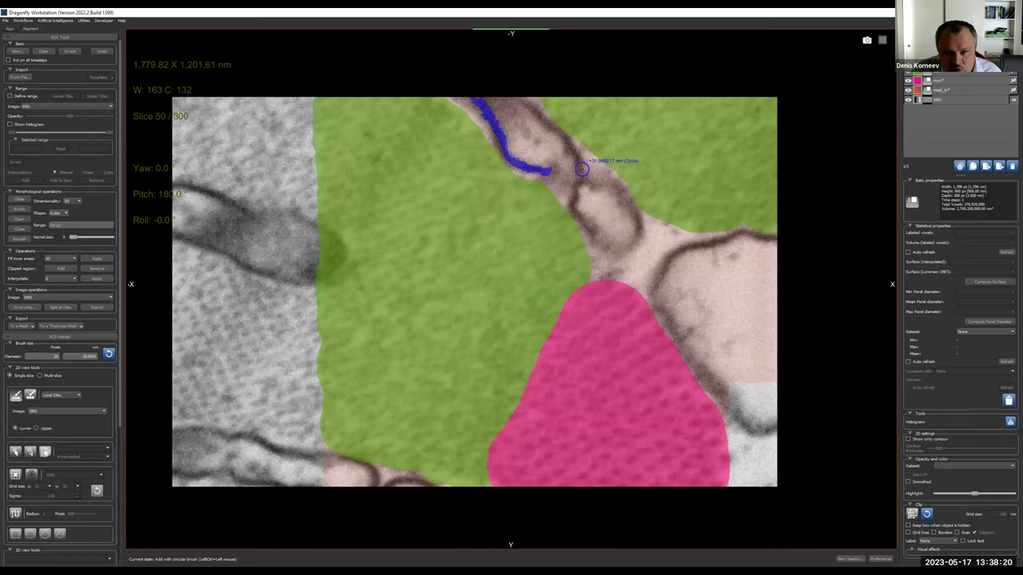
mouse_move(578, 167)
left_mouse_down()
mouse_move(578, 148)
mouse_move(512, 102)
left_mouse_up()
mouse_move(598, 236)
left_mouse_down()
mouse_move(574, 192)
mouse_move(595, 182)
mouse_move(619, 196)
mouse_move(637, 230)
mouse_move(626, 247)
mouse_move(609, 244)
left_mouse_up()
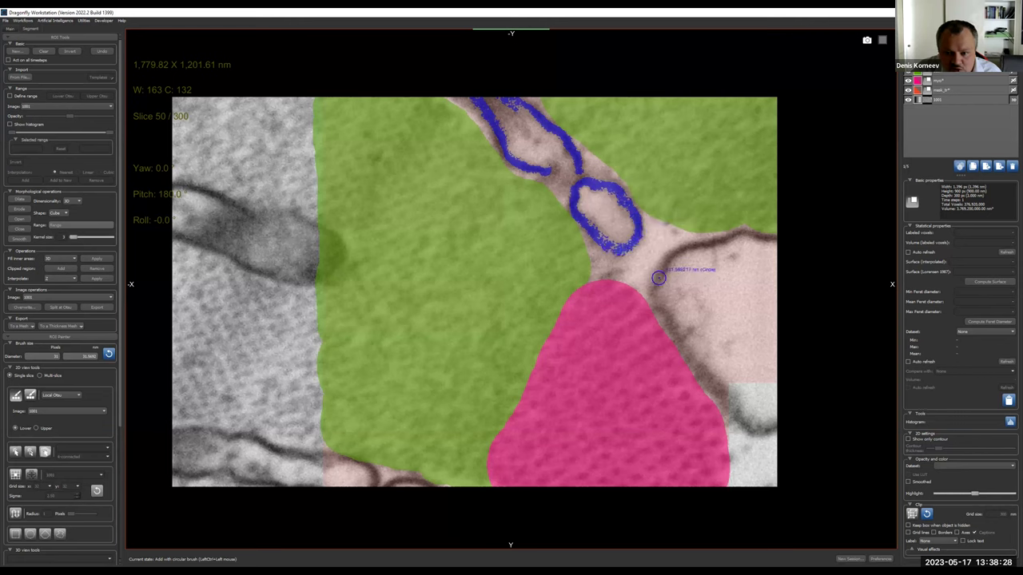
mouse_move(657, 279)
left_mouse_down()
mouse_move(720, 238)
mouse_move(773, 238)
left_mouse_up()
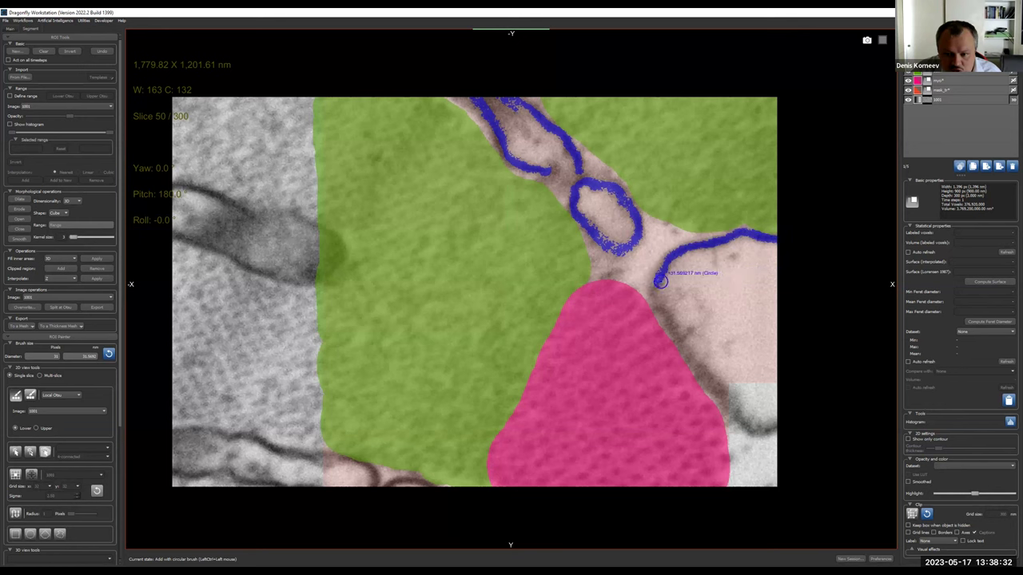
mouse_move(658, 281)
left_mouse_down()
mouse_move(739, 417)
mouse_move(775, 431)
left_mouse_up()
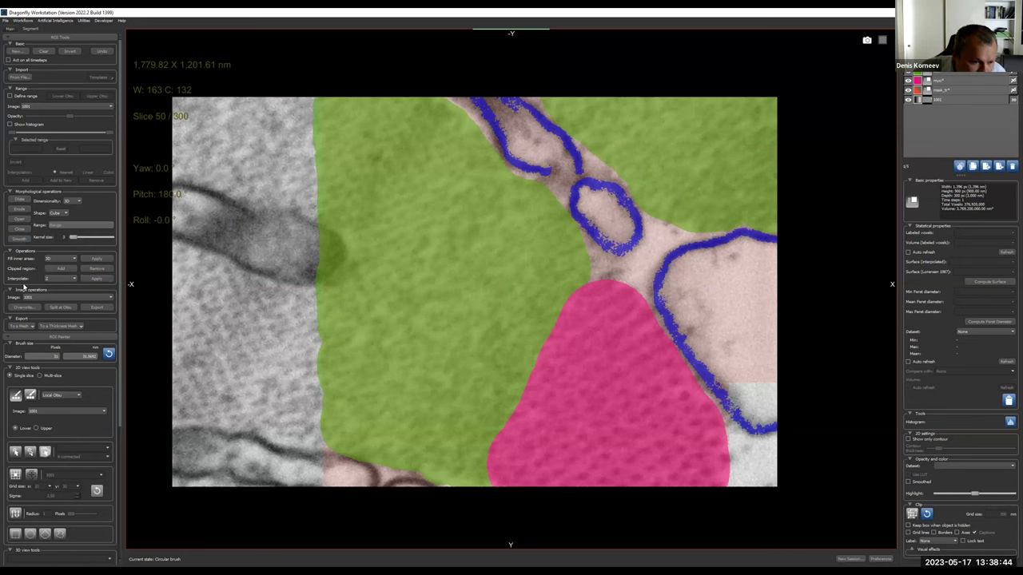
Smooth the tubes region with a 2D square kernel of size 11.
left_click_drag(73, 237, 75, 239)
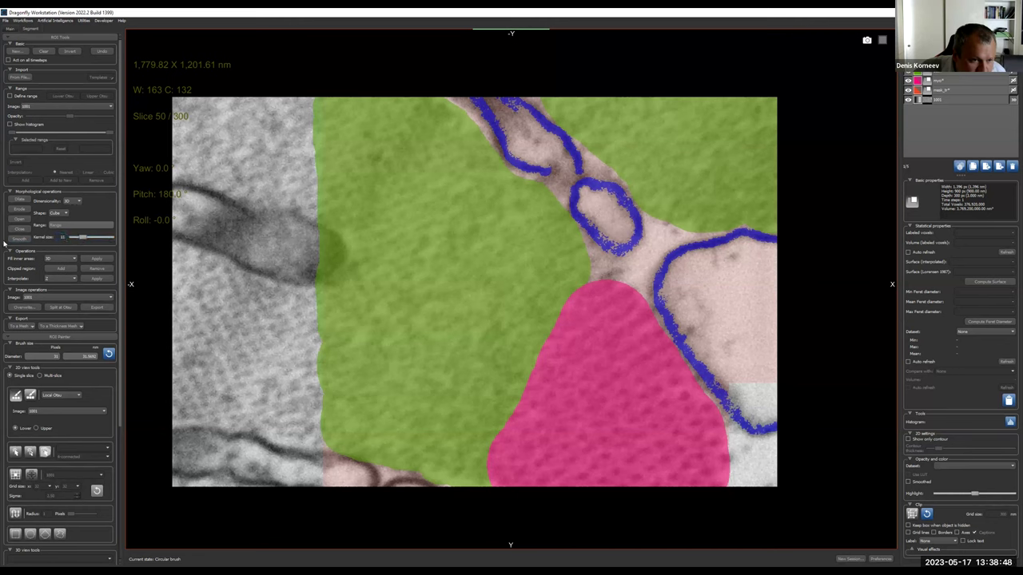
left_click(71, 202)
left_click(71, 214)
left_click(18, 238)
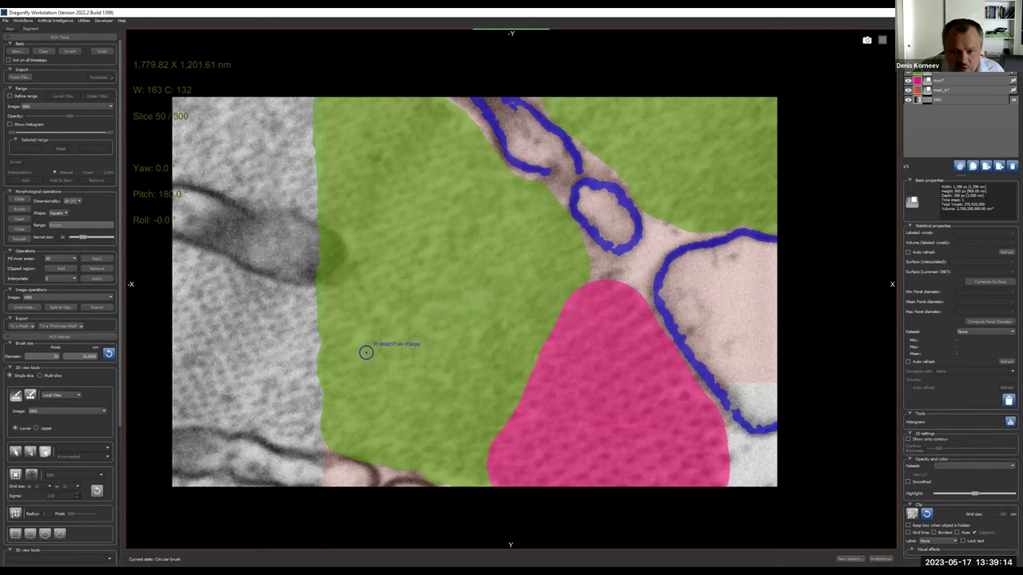
Go to slice 230 and create a green region of interest named mask_val.
scroll(446, 386, "down", 20)
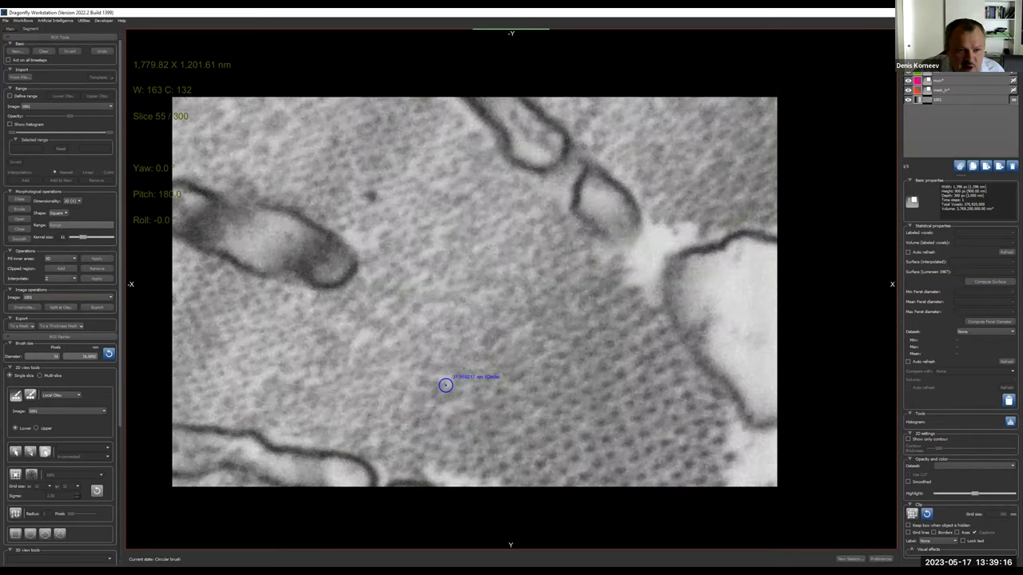
scroll(452, 369, "down", 20)
scroll(455, 370, "down", 20)
scroll(456, 368, "down", 20)
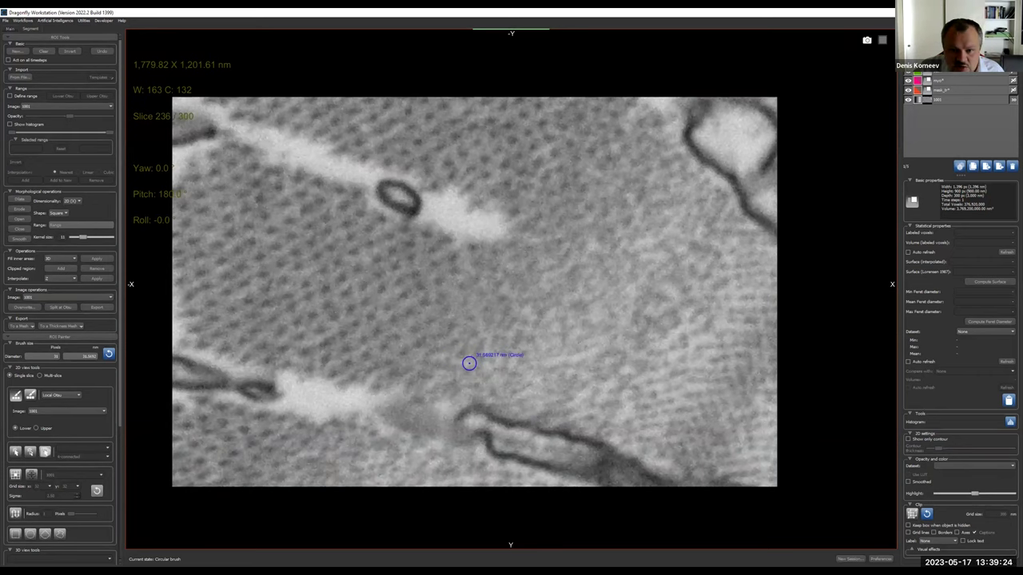
scroll(469, 364, "up", 6)
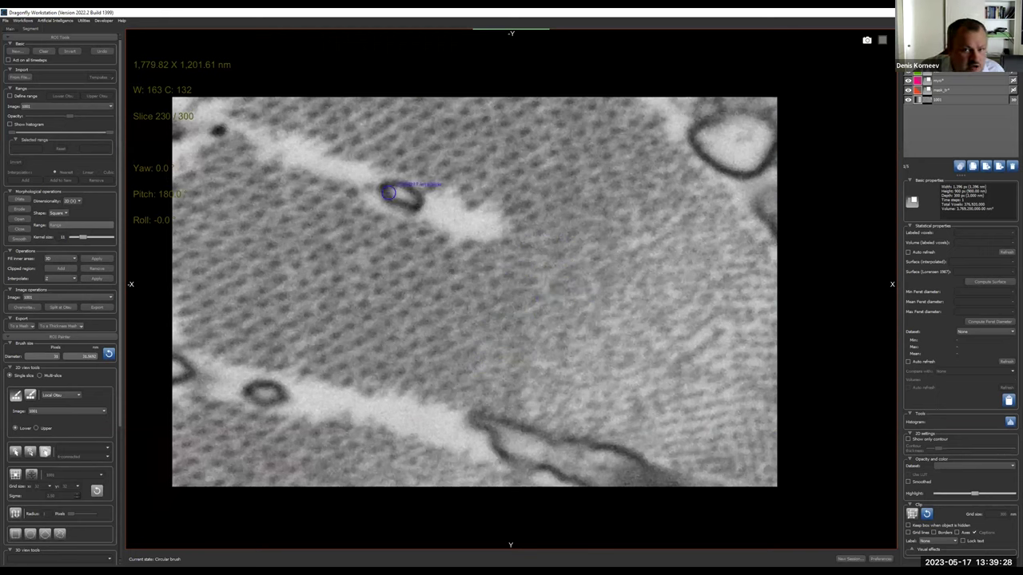
left_click(16, 51)
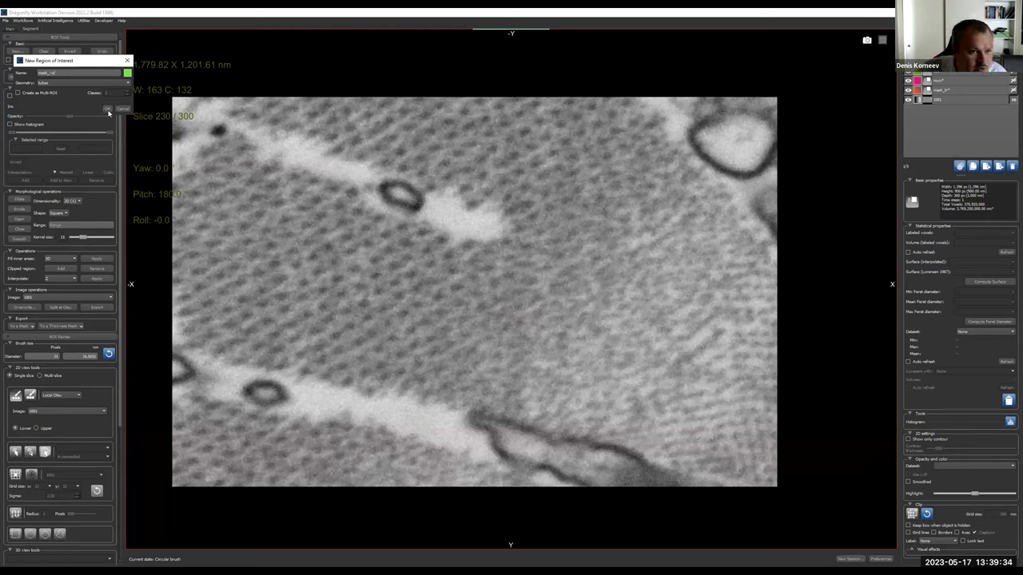
key("Return")
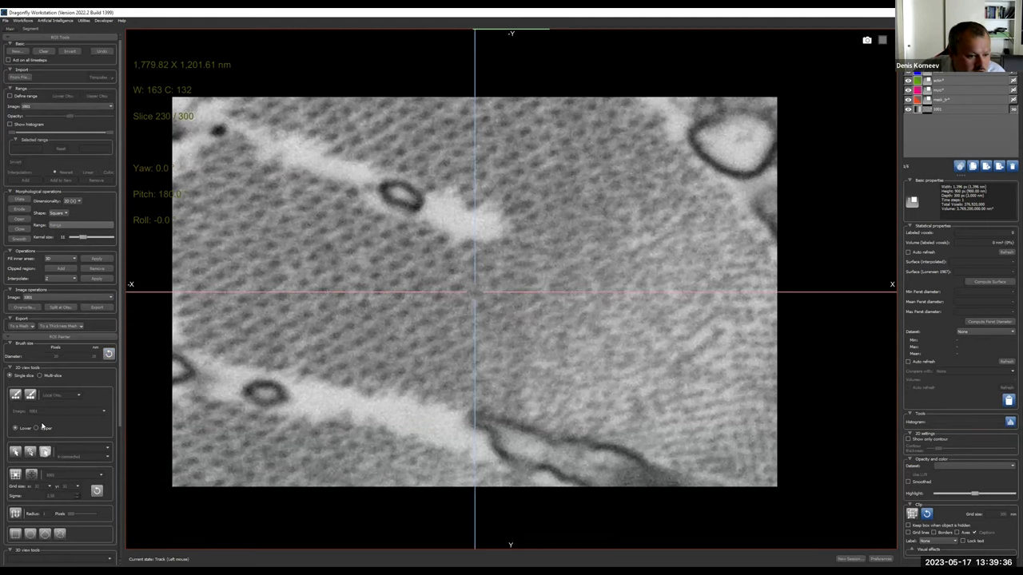
Add a rectangle over roughly the right two thirds of the image to mask_val and lower the region's highlight opacity.
left_click(16, 533)
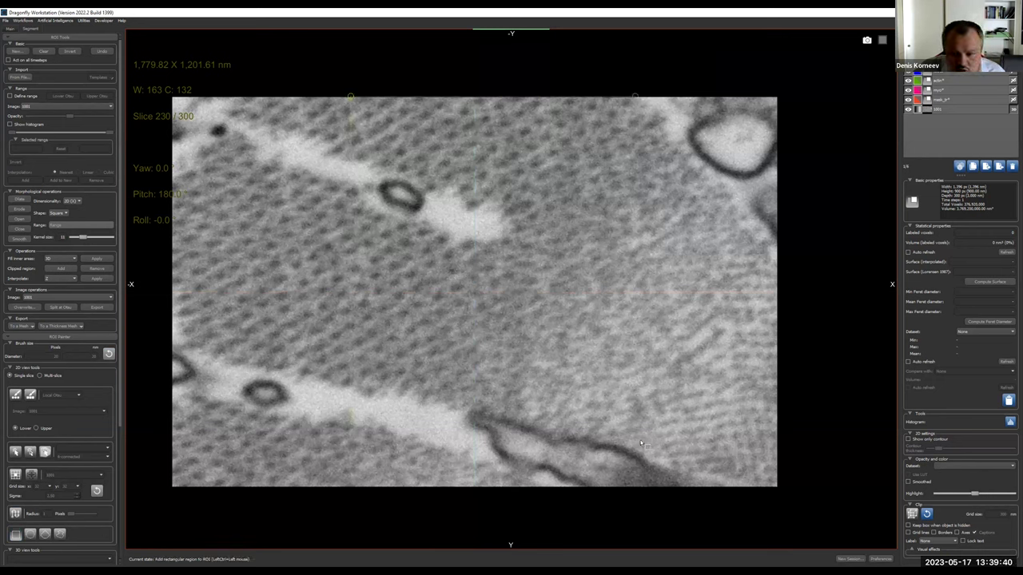
left_click_drag(652, 443, 789, 456)
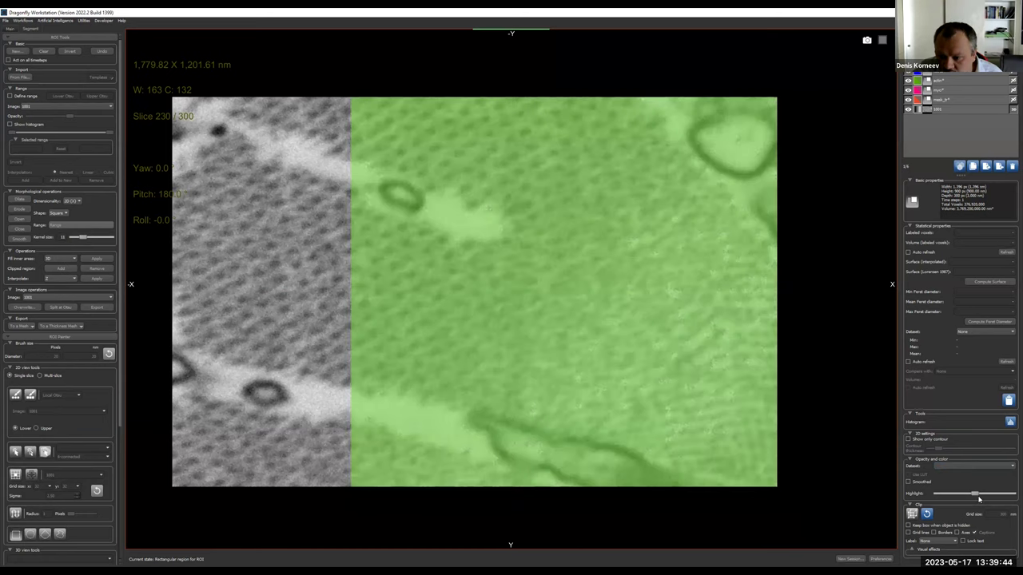
left_click_drag(975, 493, 942, 495)
Paint the central thick-filament area into the myo region with a circular brush in Full mode.
left_click(951, 96)
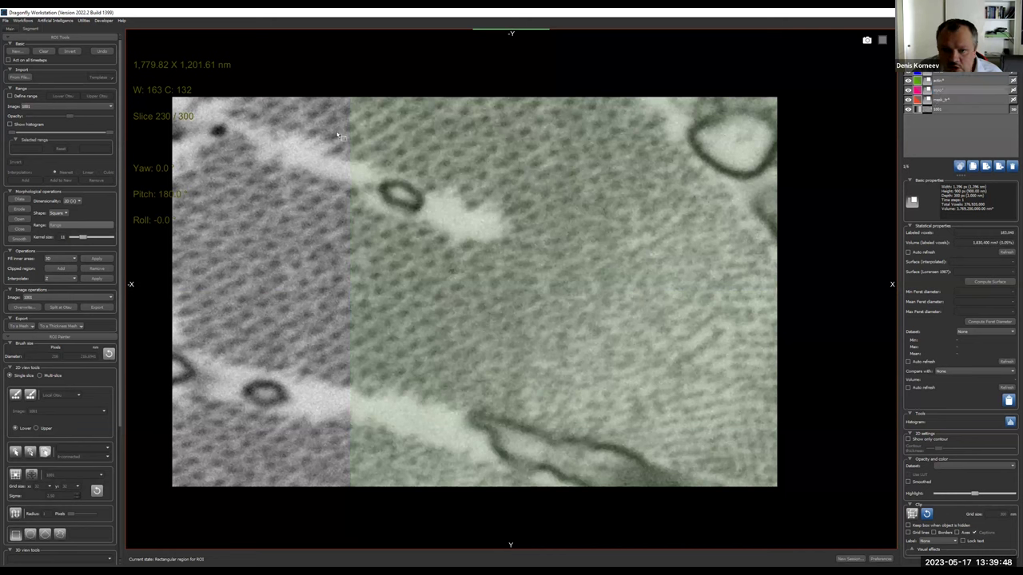
left_click(15, 394)
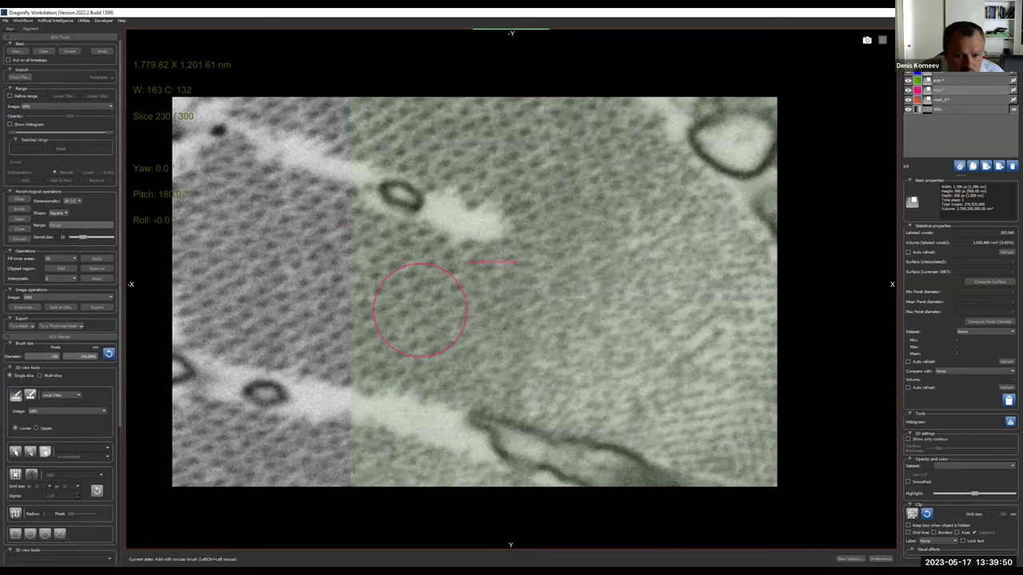
left_click_drag(400, 313, 382, 288, "ctrl")
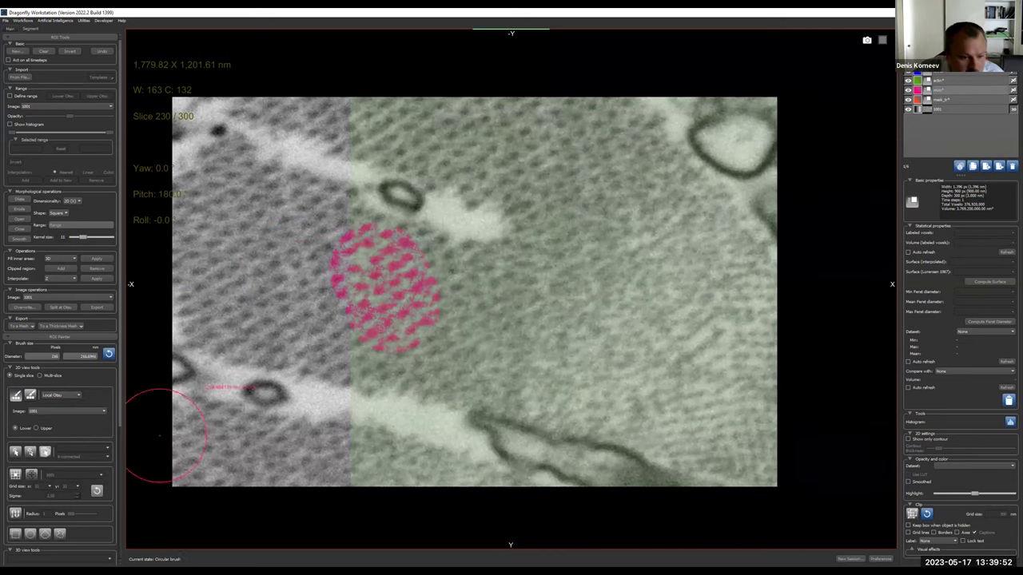
left_click(59, 395)
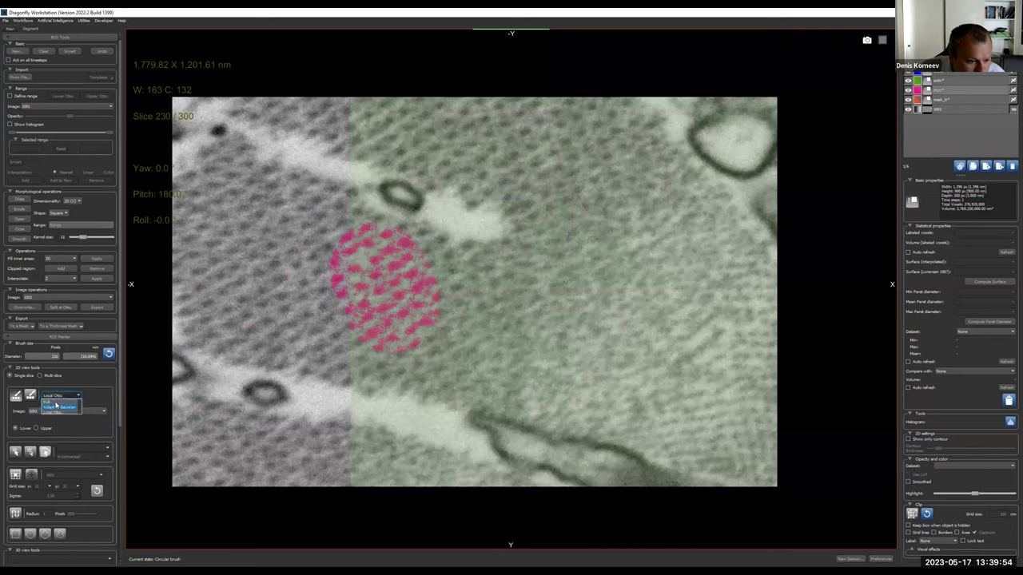
left_click(54, 403)
mouse_move(361, 289)
left_mouse_down("ctrl")
mouse_move(352, 240)
mouse_move(391, 233)
mouse_move(431, 288)
mouse_move(421, 268)
mouse_move(432, 304)
mouse_move(424, 344)
mouse_move(392, 343)
mouse_move(364, 366)
left_mouse_up("ctrl")
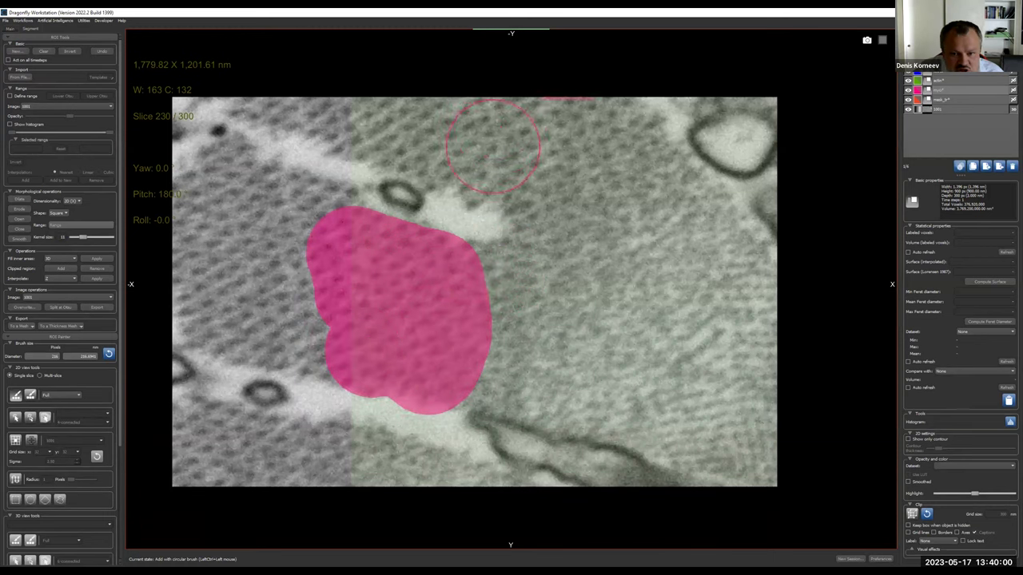
Paint the upper thick-filament area and the rest of the central one into myo, erasing overspill along the light gap.
left_click(483, 162, "ctrl")
mouse_move(481, 157)
left_mouse_down("ctrl")
mouse_move(383, 125)
mouse_move(503, 128)
mouse_move(502, 149)
mouse_move(527, 152)
mouse_move(608, 100)
mouse_move(577, 116)
mouse_move(517, 178)
mouse_move(607, 104)
left_mouse_up("ctrl")
mouse_move(457, 276)
left_mouse_down("ctrl")
mouse_move(471, 291)
mouse_move(473, 361)
left_mouse_up("ctrl")
scroll(512, 303, "down", 5, "ctrl")
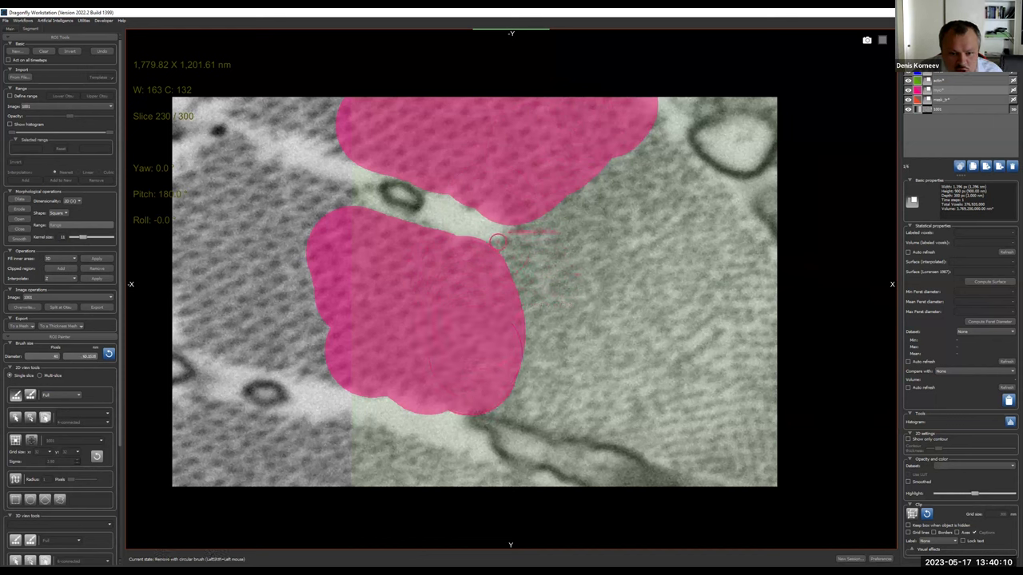
mouse_move(480, 232)
left_mouse_down("shift")
mouse_move(452, 225)
mouse_move(552, 240)
mouse_move(469, 209)
left_mouse_up("shift")
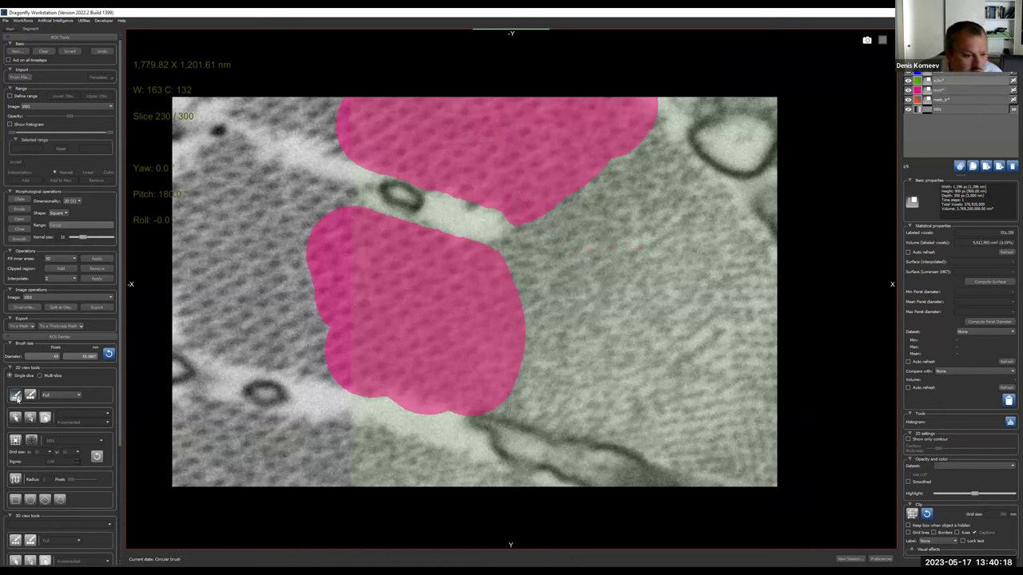
Paint the strip below the light gap and the large fine-filament area beside the myosin into the actin region.
mouse_move(378, 495)
left_mouse_down()
mouse_move(369, 446)
mouse_move(411, 455)
left_mouse_up()
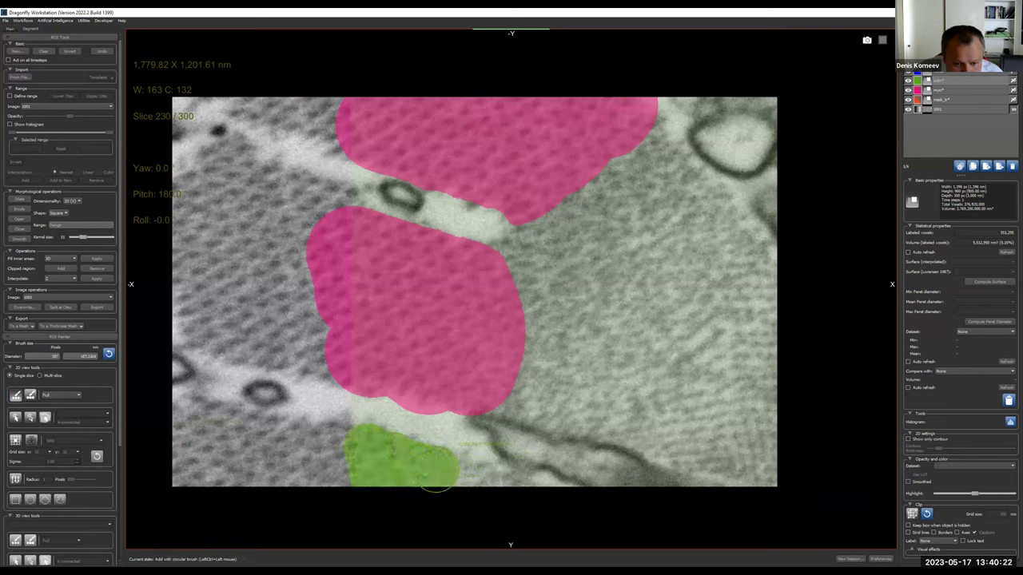
left_click_drag(438, 478, 527, 512)
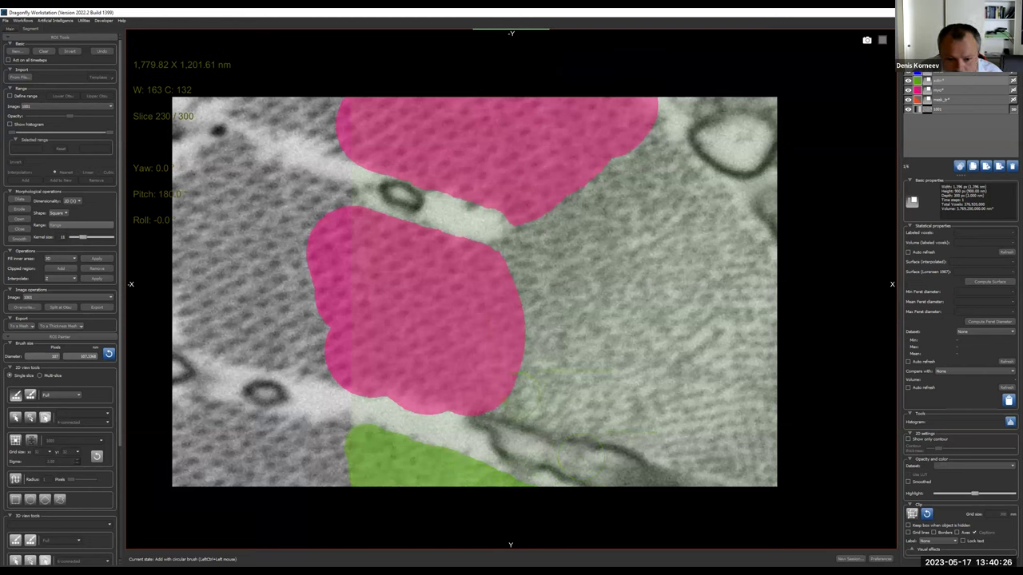
mouse_move(518, 395)
left_mouse_down()
mouse_move(532, 228)
mouse_move(631, 189)
mouse_move(671, 152)
mouse_move(663, 140)
mouse_move(763, 304)
mouse_move(759, 475)
mouse_move(643, 424)
mouse_move(544, 407)
mouse_move(569, 368)
mouse_move(552, 275)
left_mouse_up()
mouse_move(592, 352)
left_mouse_down()
mouse_move(612, 268)
mouse_move(655, 228)
mouse_move(675, 264)
mouse_move(696, 384)
mouse_move(639, 400)
mouse_move(595, 367)
left_mouse_up()
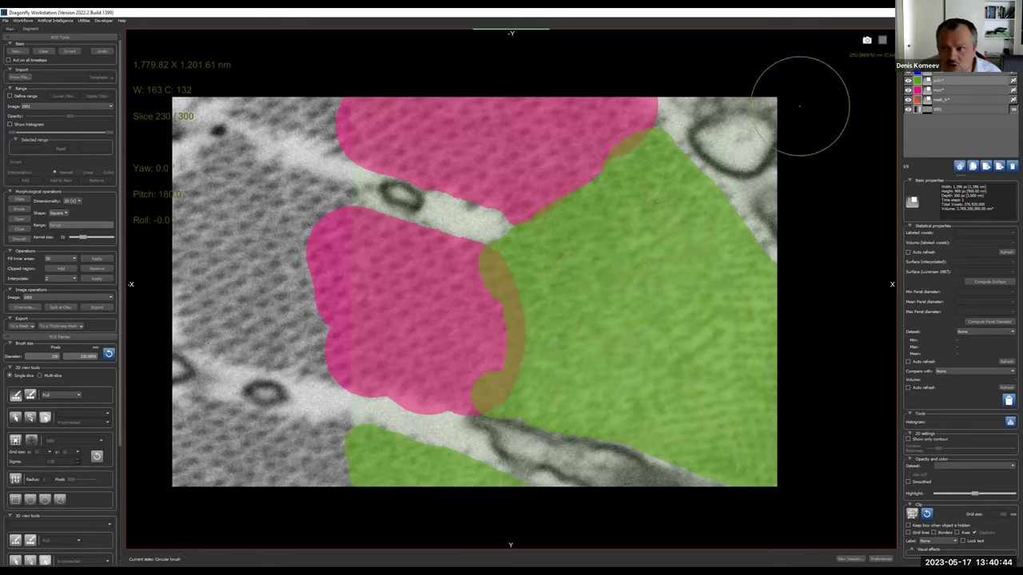
Subtract the myo region from the actin region on slice 230, with actin as the destination.
left_click(947, 80)
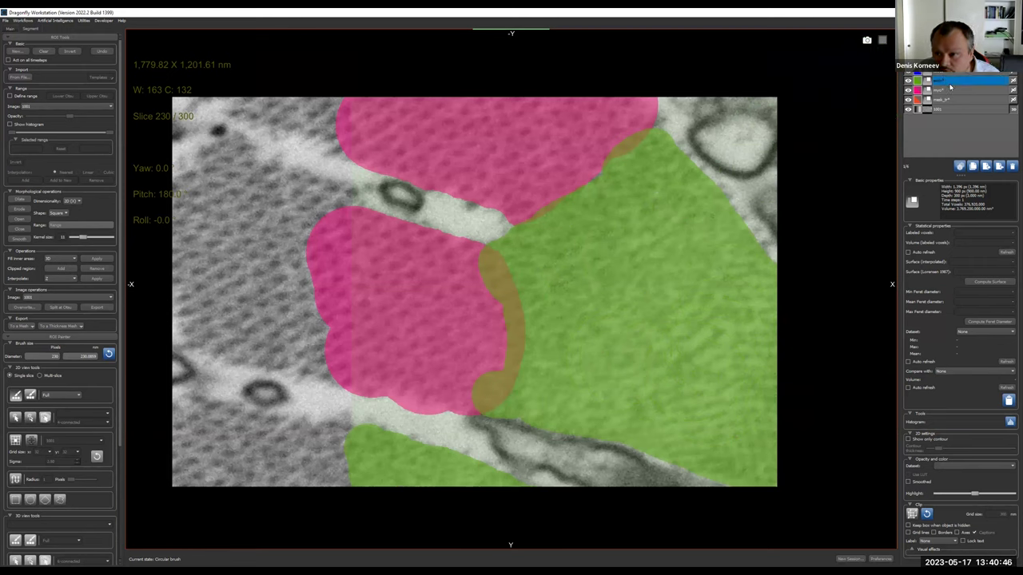
left_click(945, 92, "ctrl")
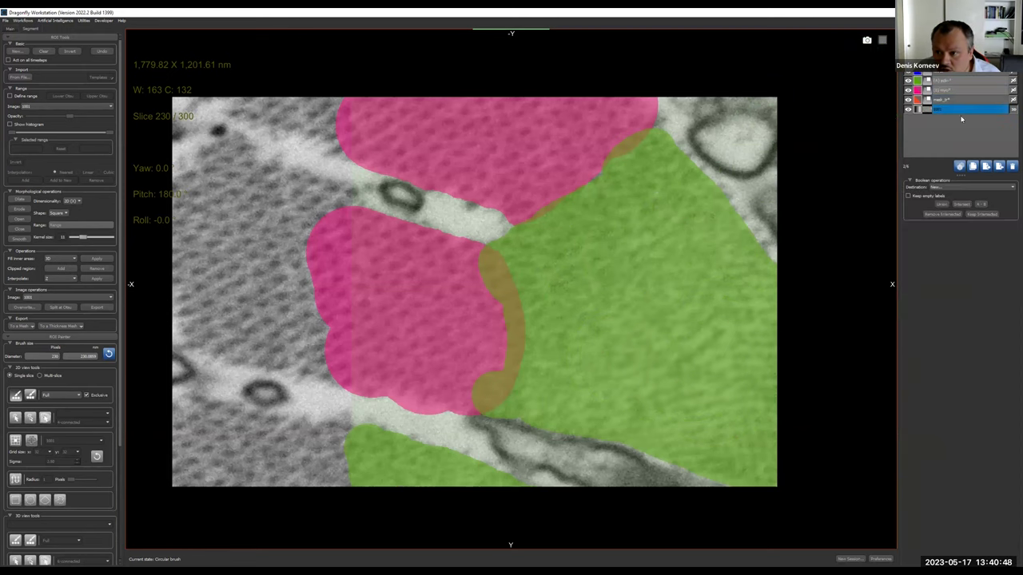
left_click(962, 189)
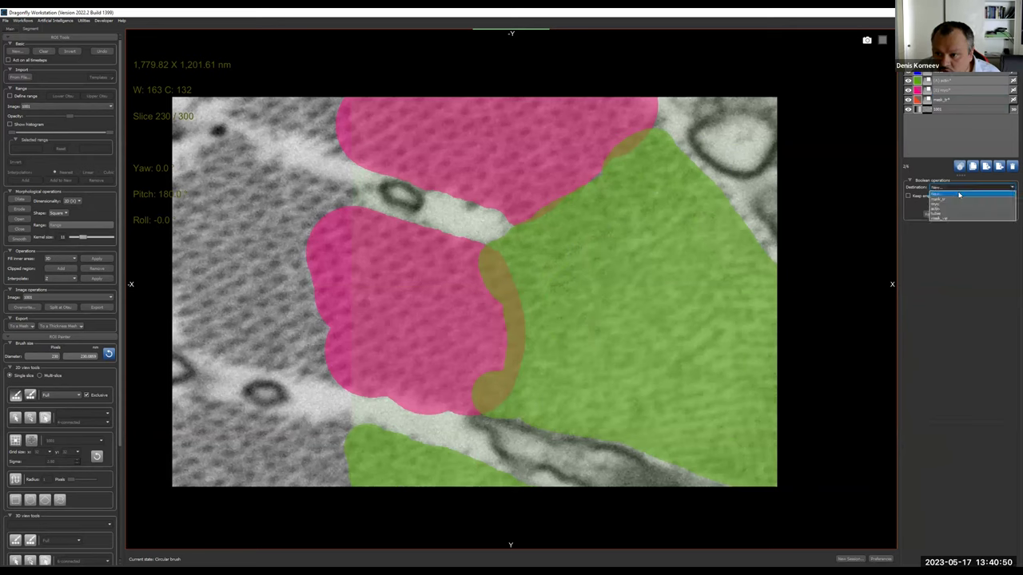
left_click(943, 210)
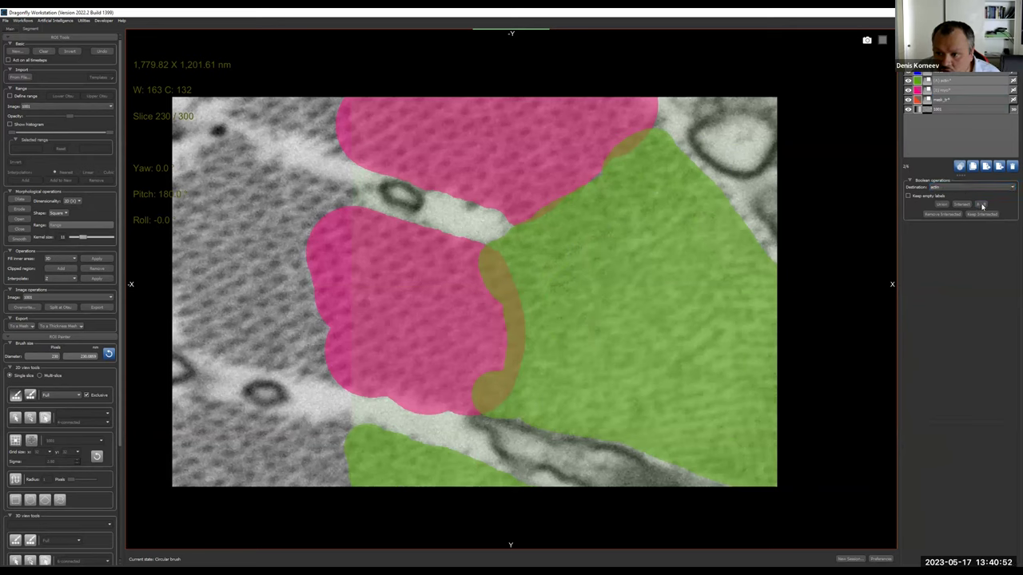
left_click(982, 205)
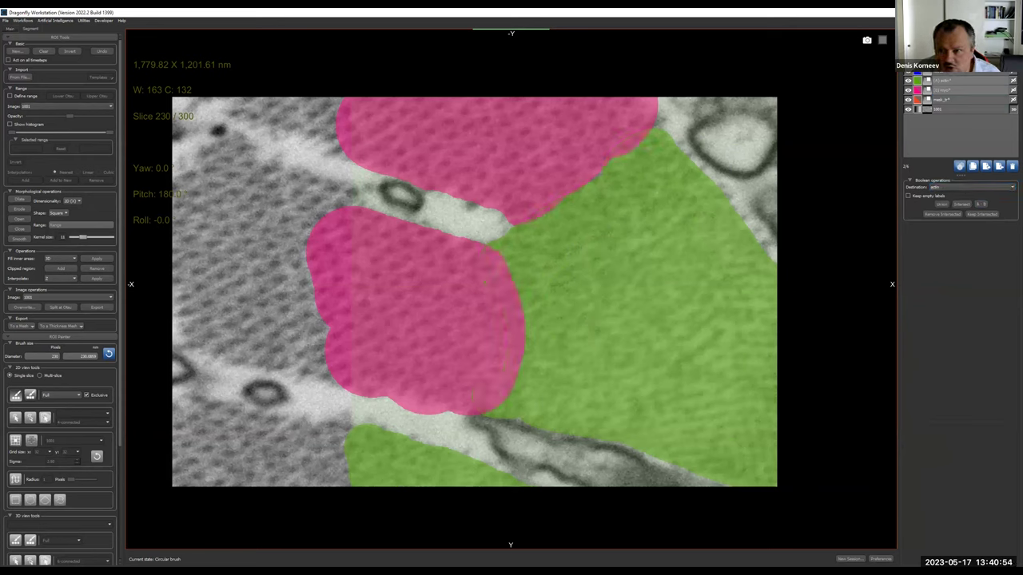
Paint the dark membrane of the large round vesicle into tubes with a smaller Local Otsu circular brush.
left_click(946, 72)
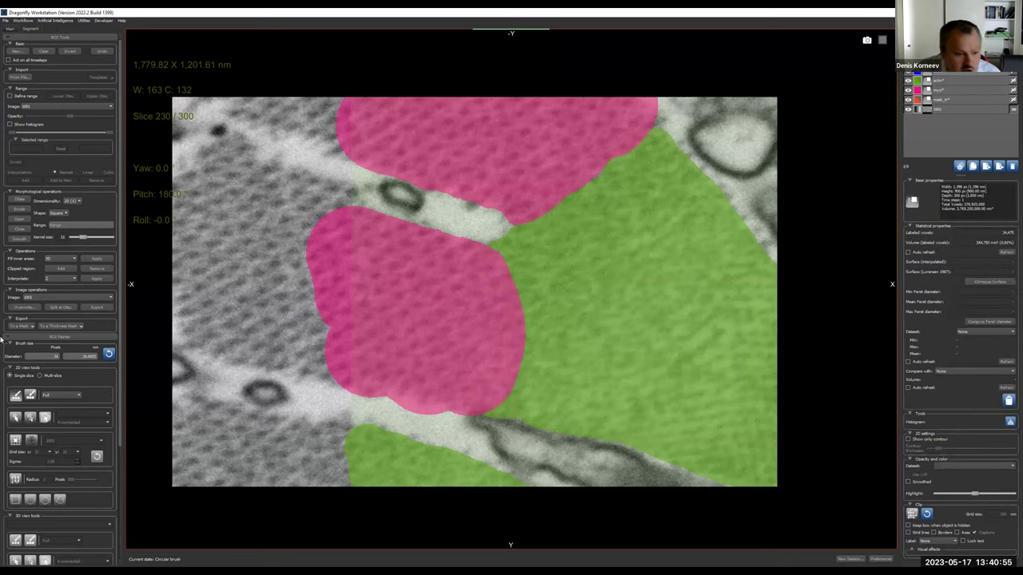
left_click(60, 401)
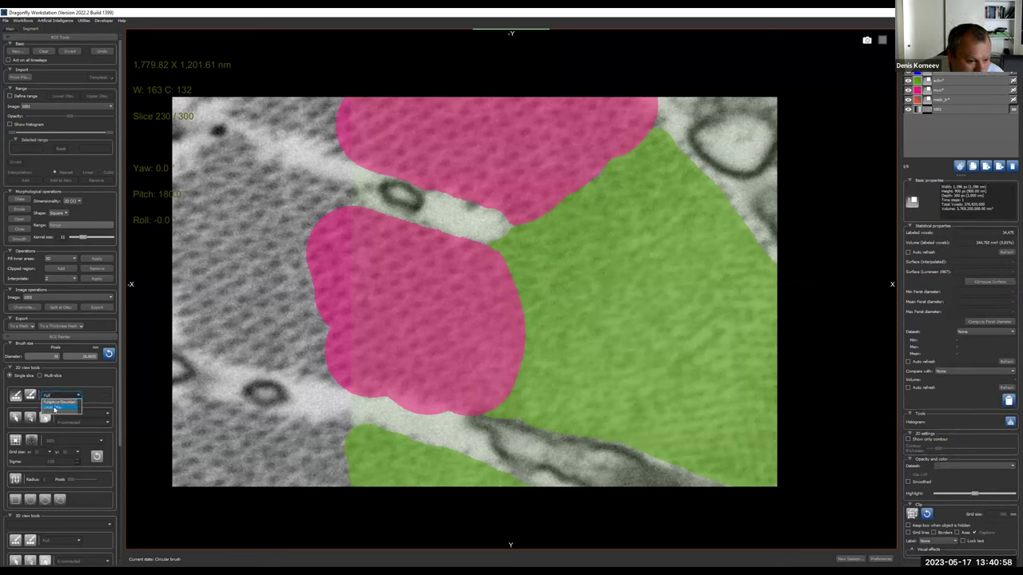
left_click(54, 408)
left_click(64, 396)
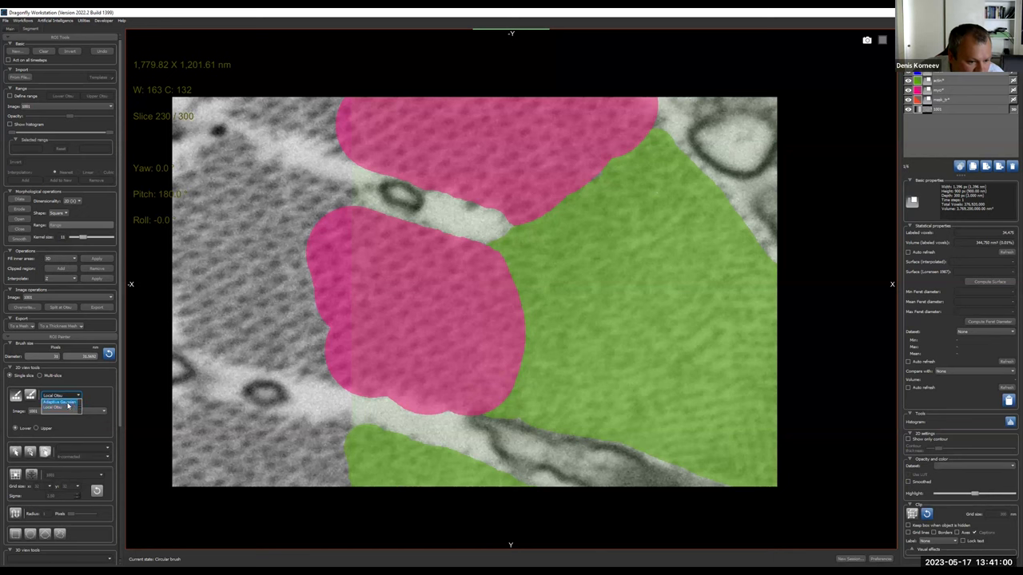
left_click(63, 408)
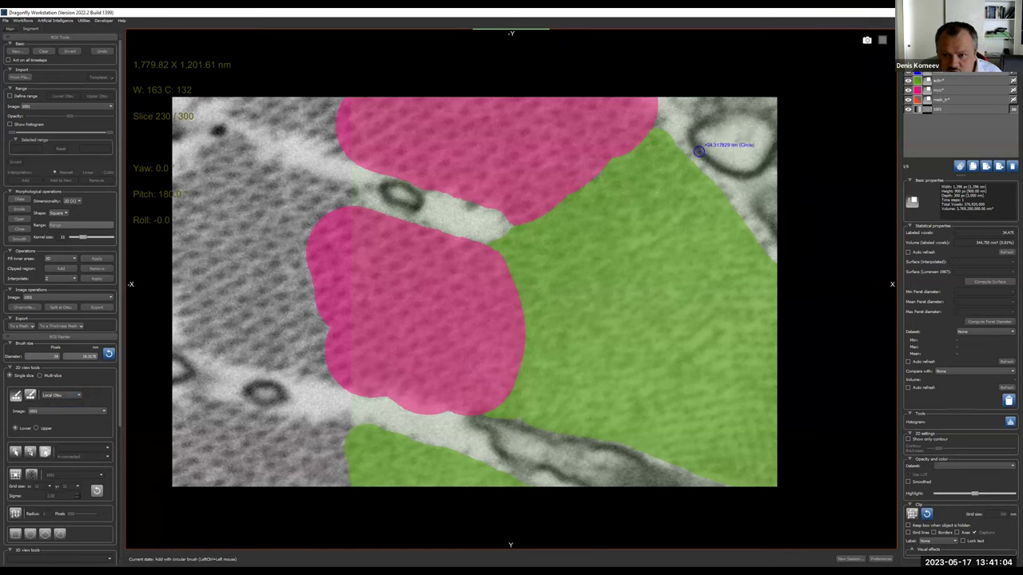
mouse_move(698, 148)
left_mouse_down()
mouse_move(720, 115)
mouse_move(744, 114)
mouse_move(770, 124)
mouse_move(776, 147)
mouse_move(769, 167)
mouse_move(746, 174)
mouse_move(711, 165)
mouse_move(692, 136)
left_mouse_up()
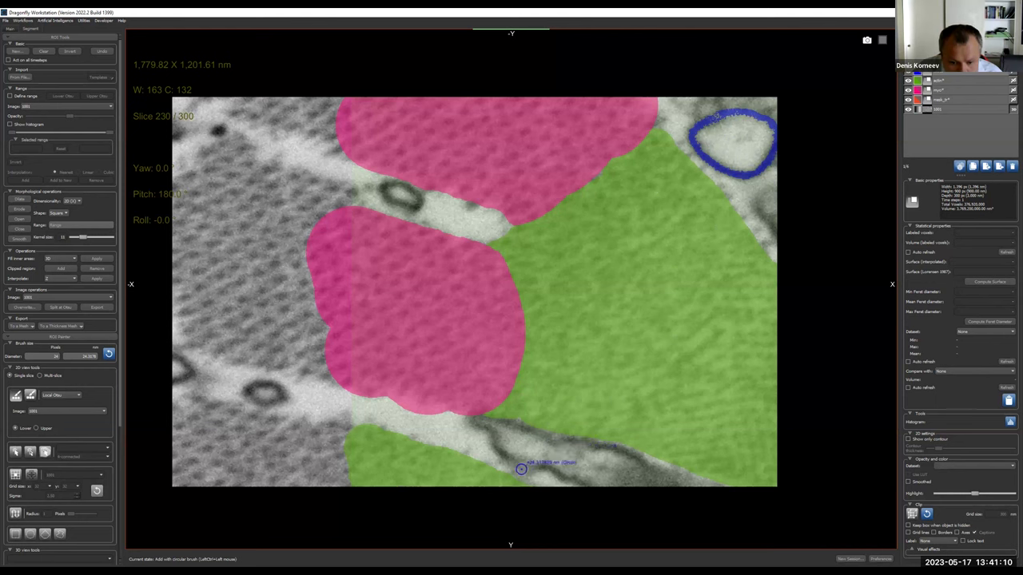
Paint the membranes of the elongated tubule and the small oval vesicle into tubes, and smooth the region.
mouse_move(506, 457)
left_mouse_down()
mouse_move(480, 421)
mouse_move(630, 455)
mouse_move(659, 477)
left_mouse_up()
left_click_drag(574, 482, 516, 465)
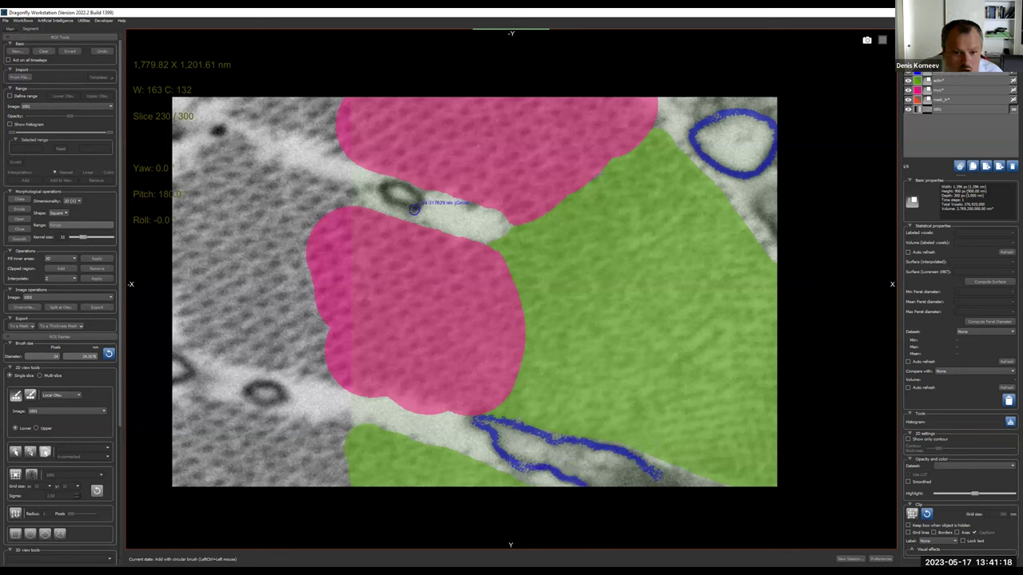
mouse_move(415, 207)
left_mouse_down()
mouse_move(389, 198)
mouse_move(391, 184)
mouse_move(424, 200)
left_mouse_up()
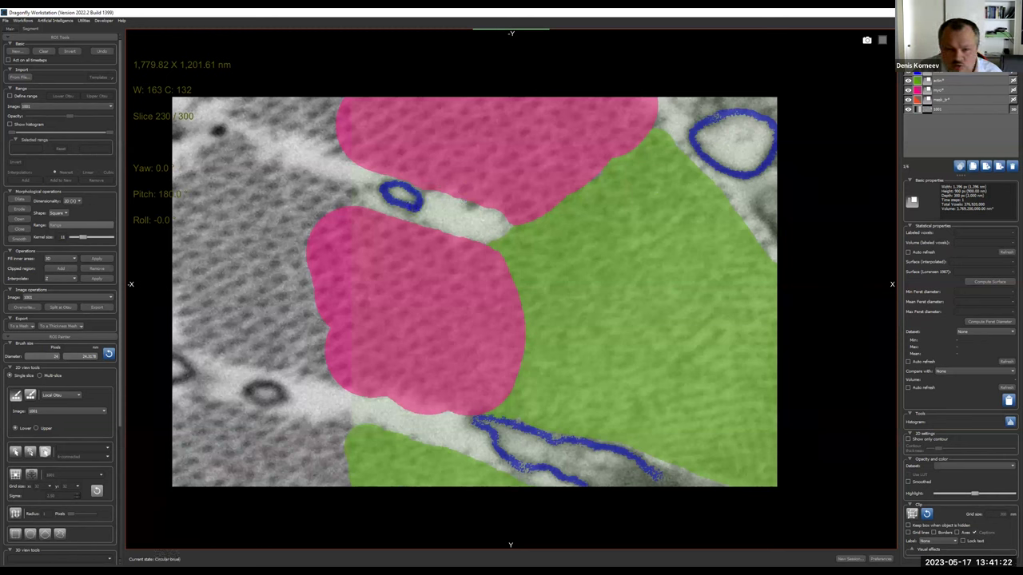
left_click(21, 239)
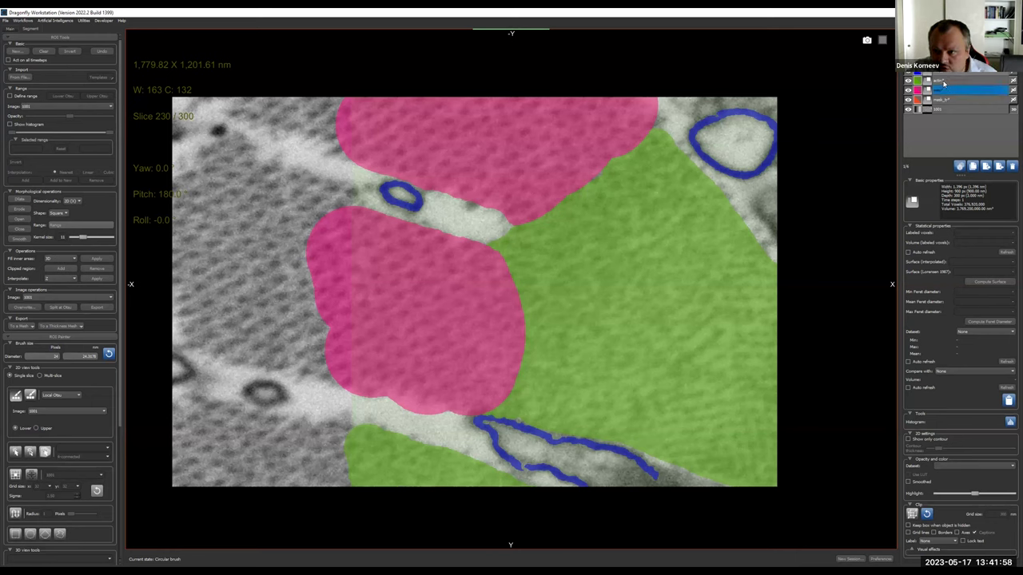
Create a Multi-ROI from the myo, actin and tubes regions.
left_click(976, 173)
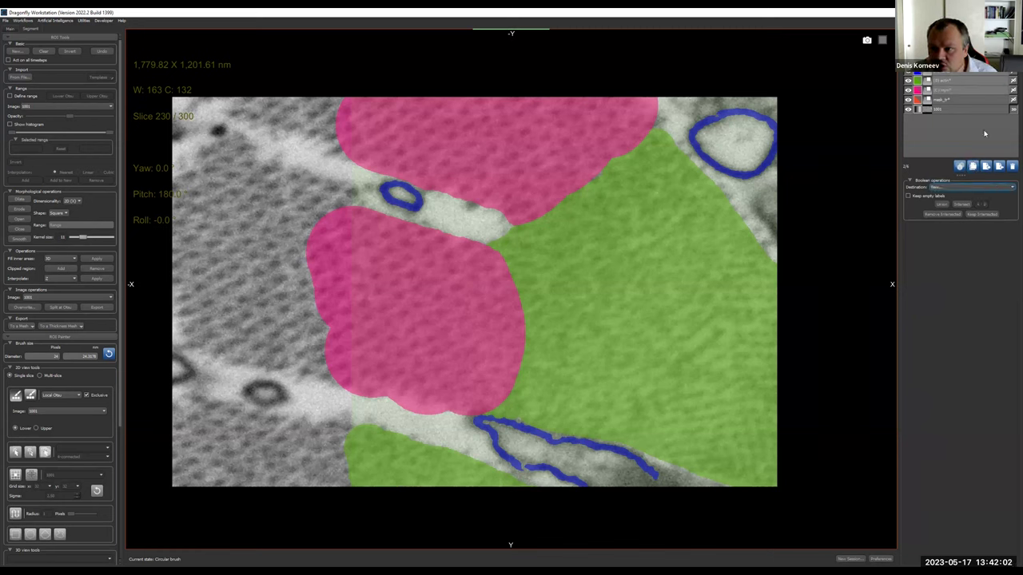
left_click(973, 92)
right_click(975, 96)
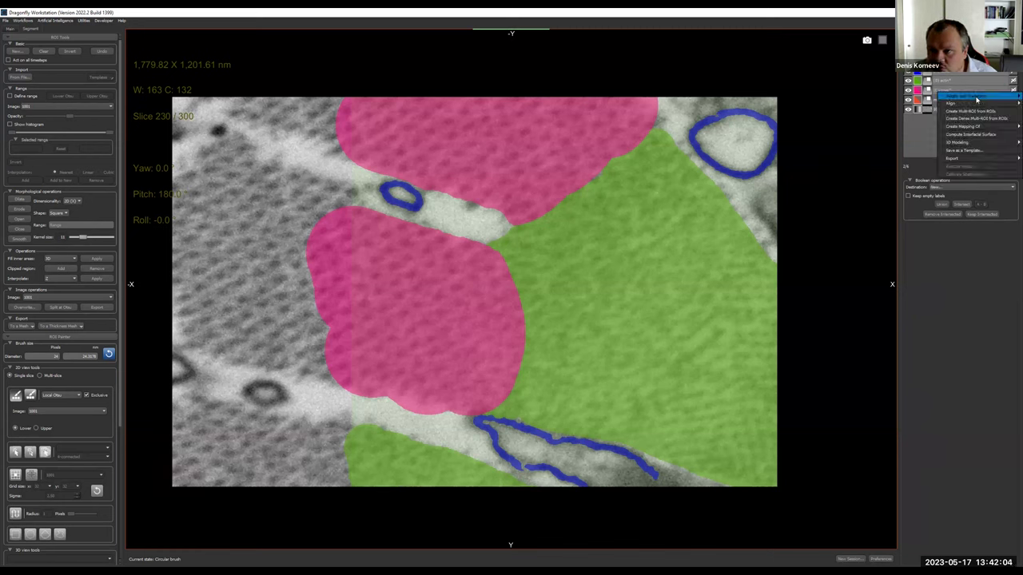
left_click(976, 118)
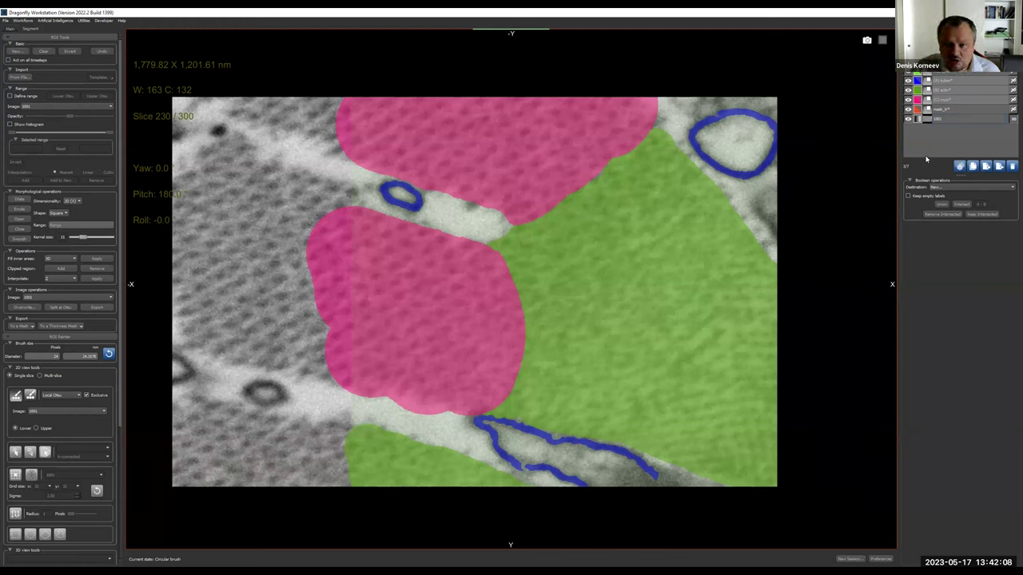
Generate a 2D UNet++ semantic segmentation model with four classes and one input in the Deep Learning Tool.
left_click(59, 21)
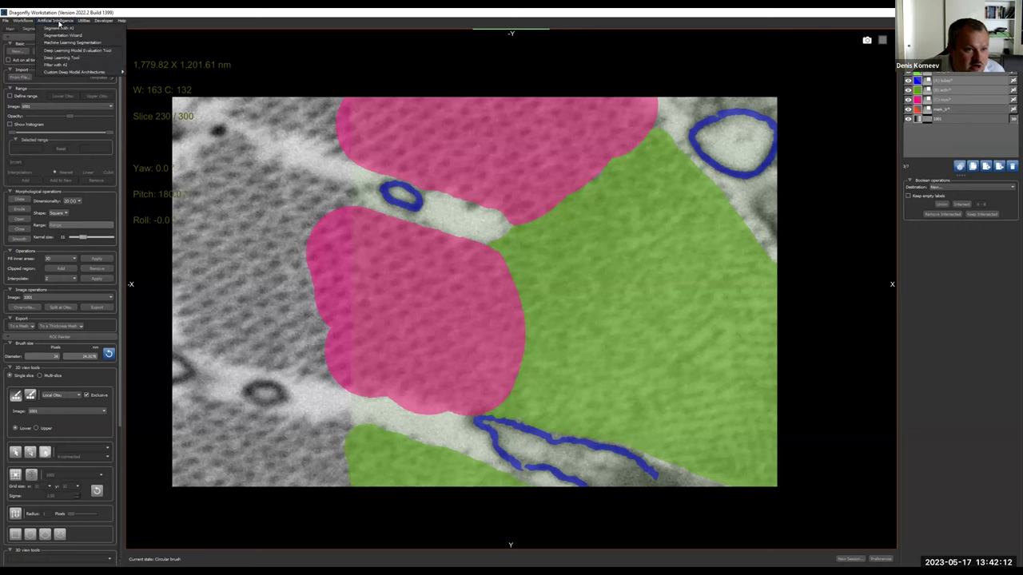
left_click(70, 59)
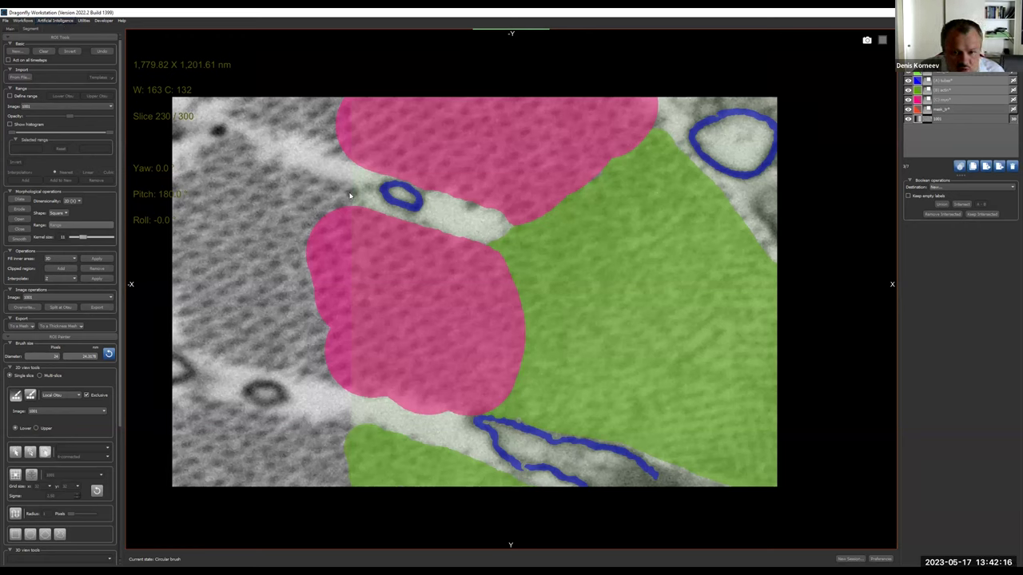
left_click(679, 70)
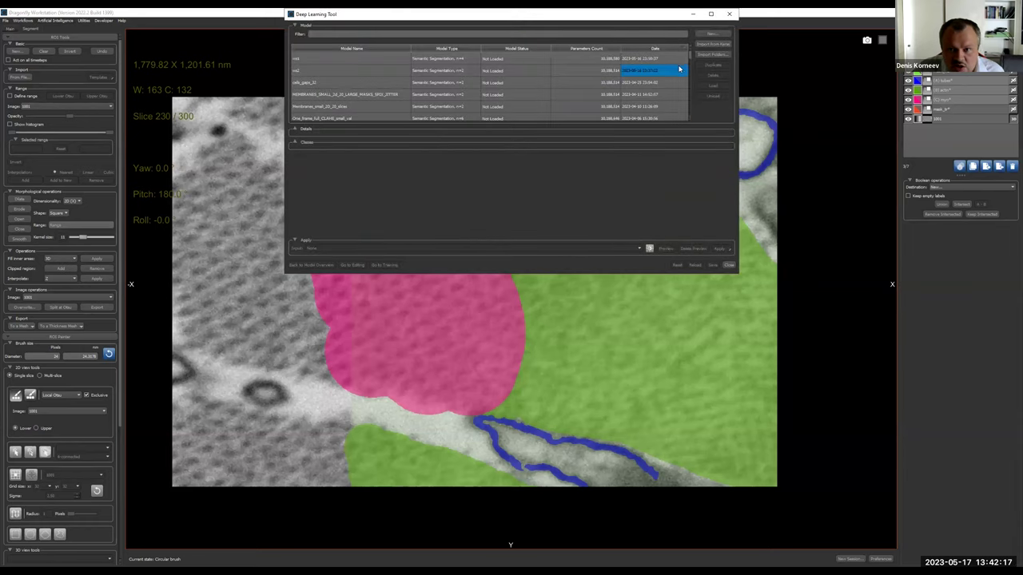
left_click(616, 72)
left_click(644, 59)
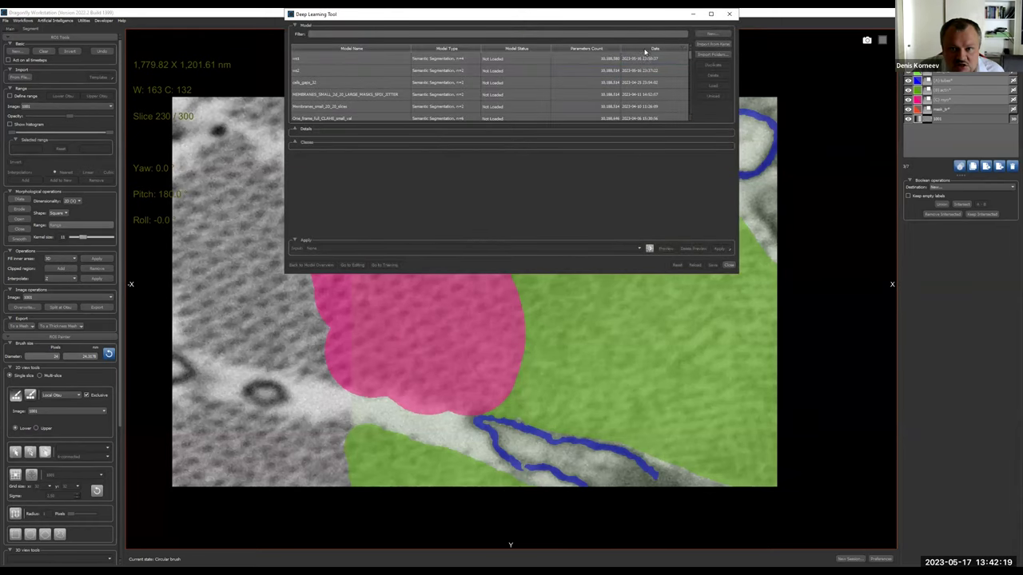
left_click(716, 36)
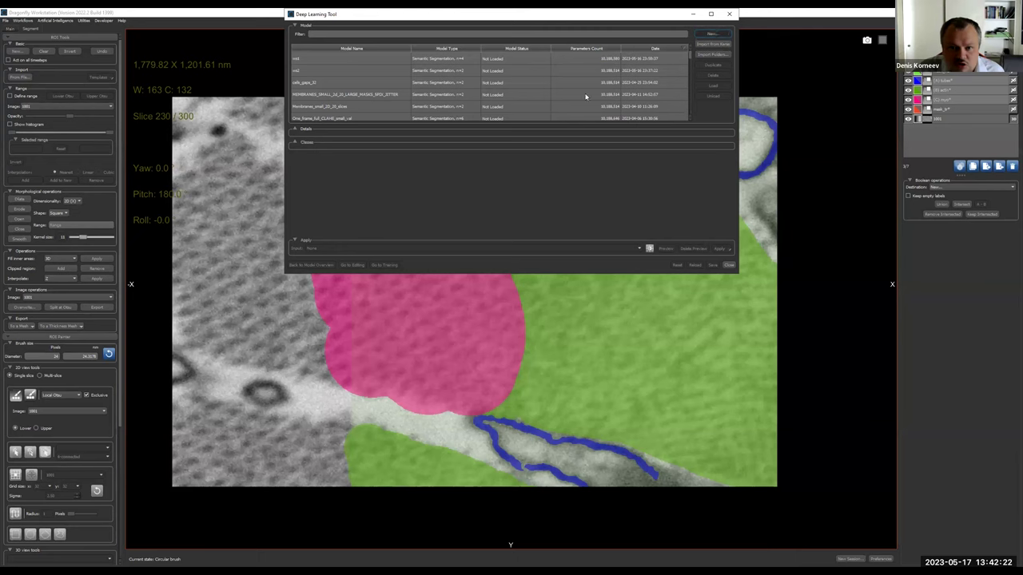
left_click(495, 80)
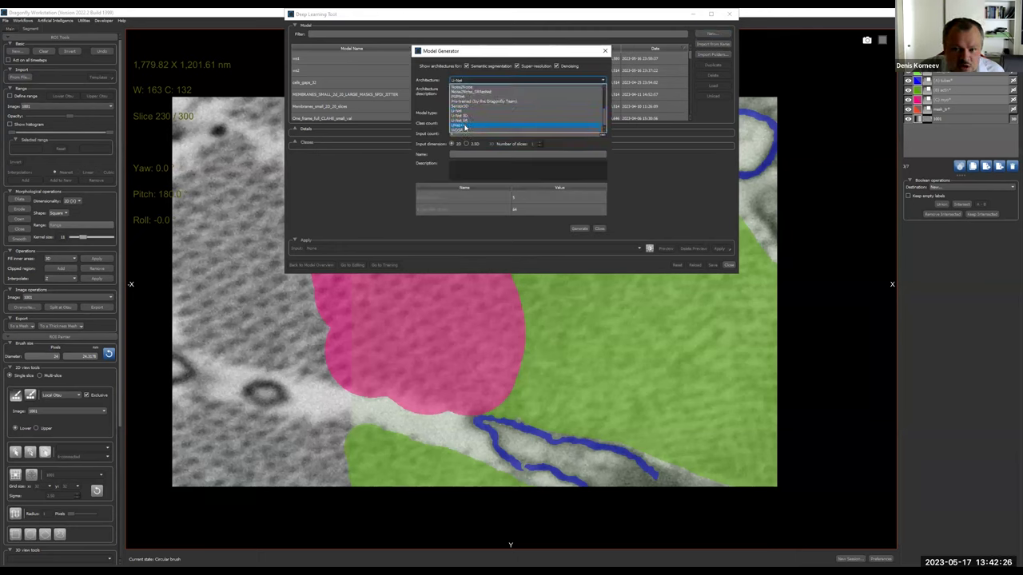
left_click(464, 126)
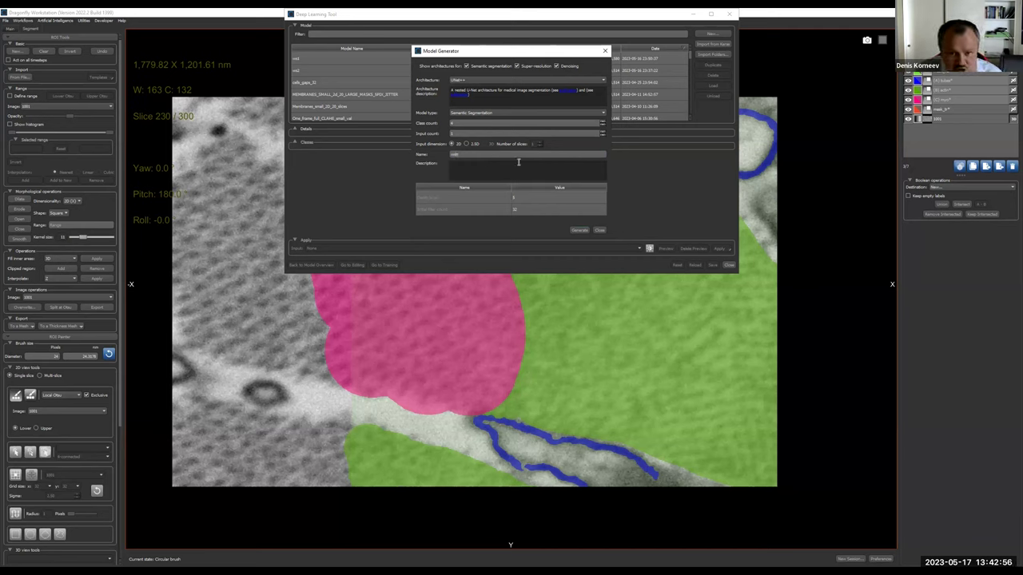
left_click(579, 231)
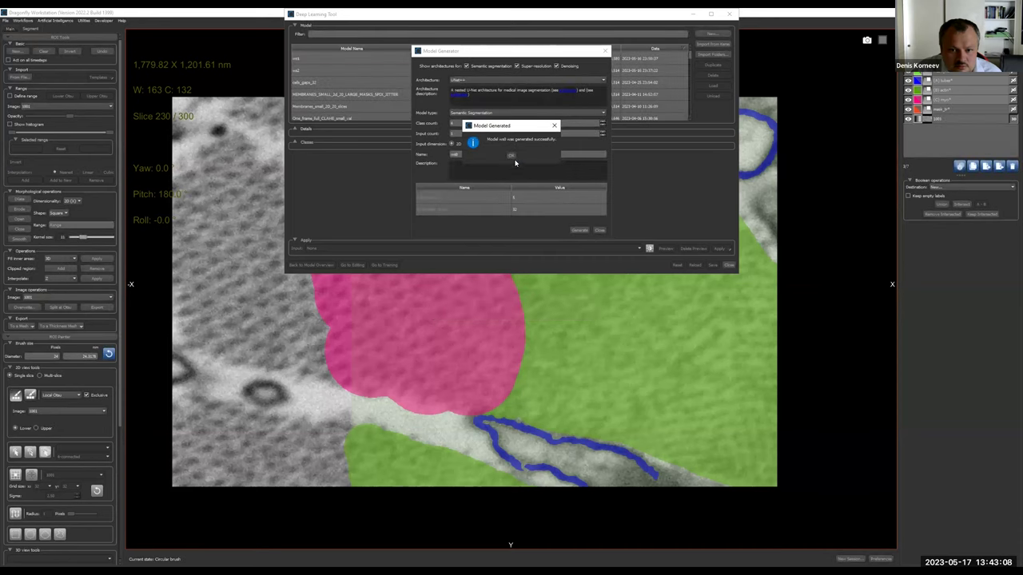
left_click(512, 157)
left_click(599, 230)
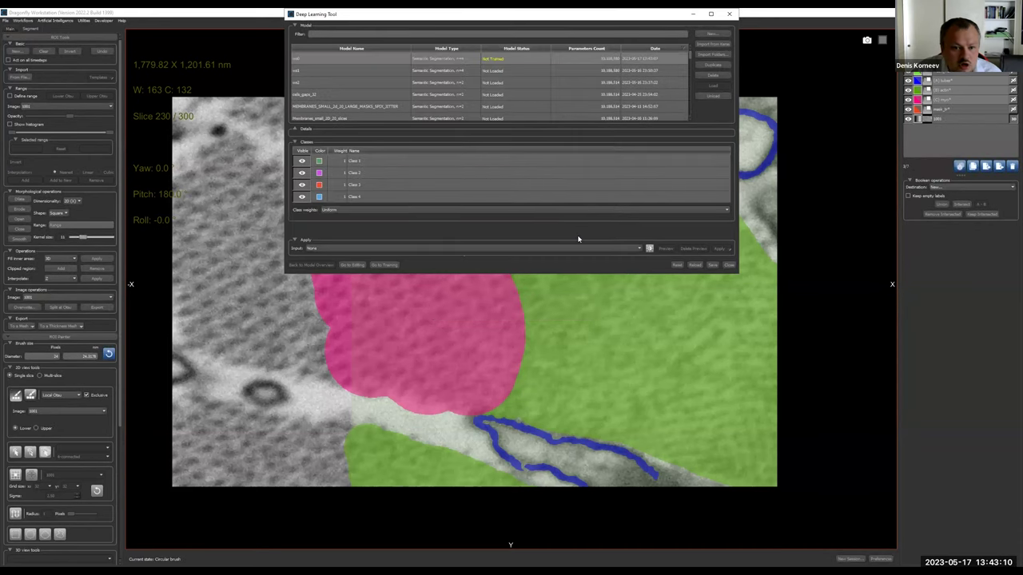
Set the model's training data to the image stack, with Multi-ROI from 4 ROIs as output and mask_tr as mask.
left_click(384, 266)
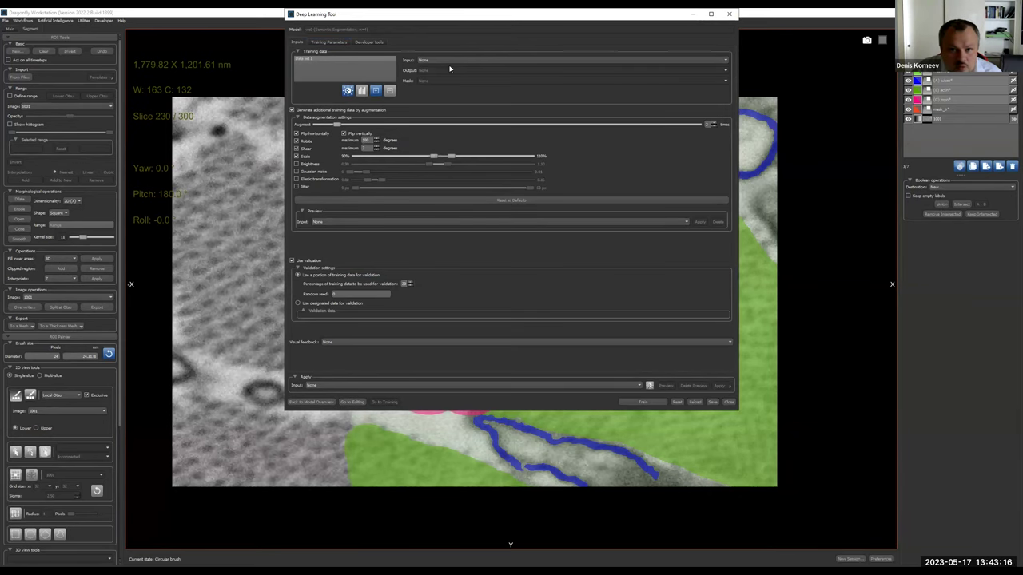
left_click(711, 64)
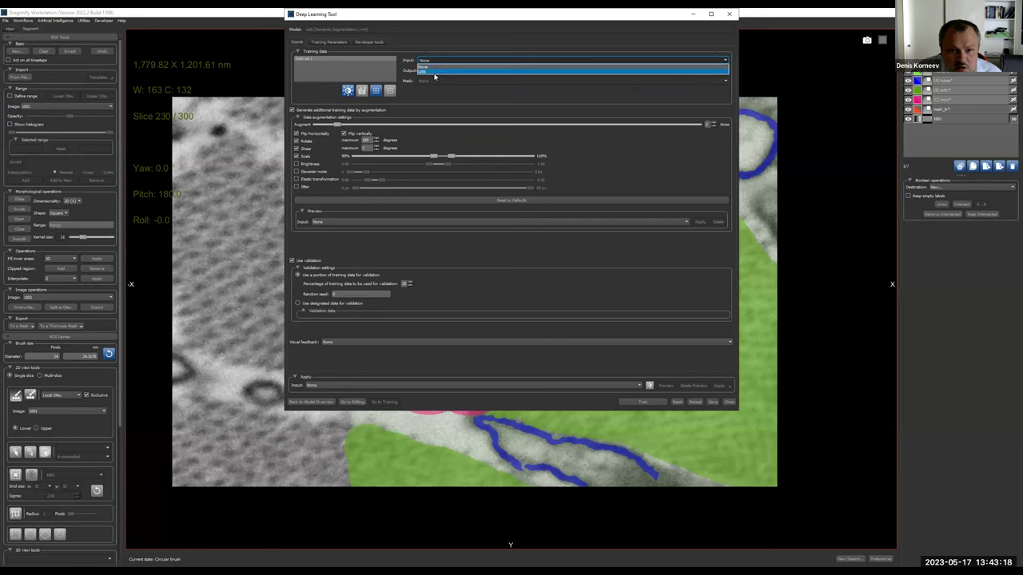
left_click(445, 71)
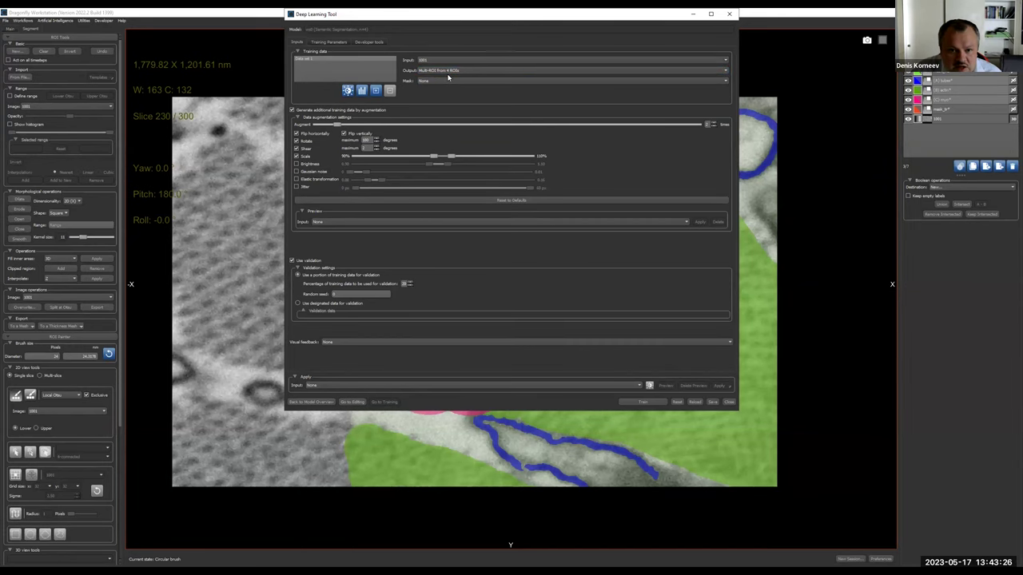
left_click(443, 82)
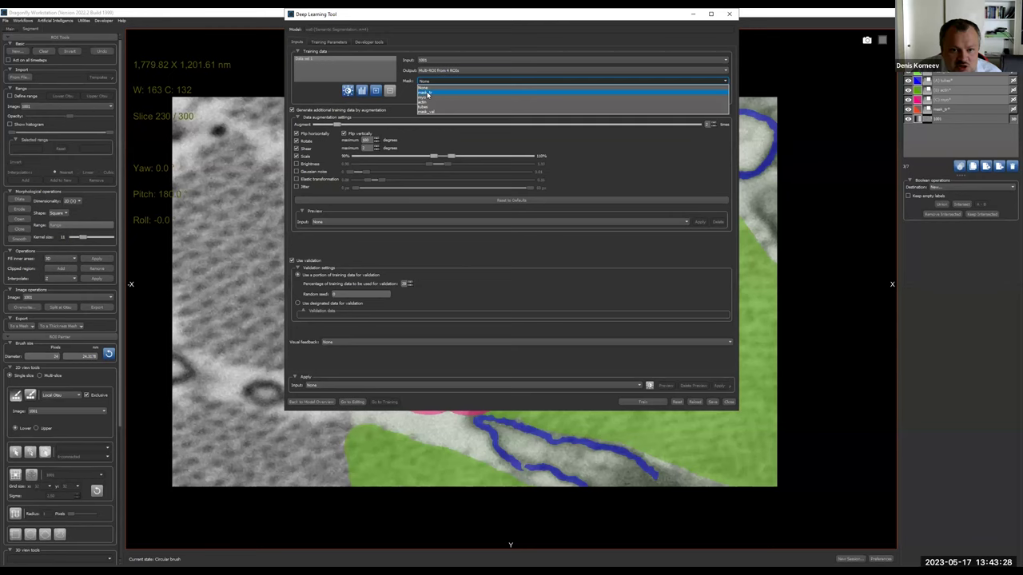
left_click(428, 93)
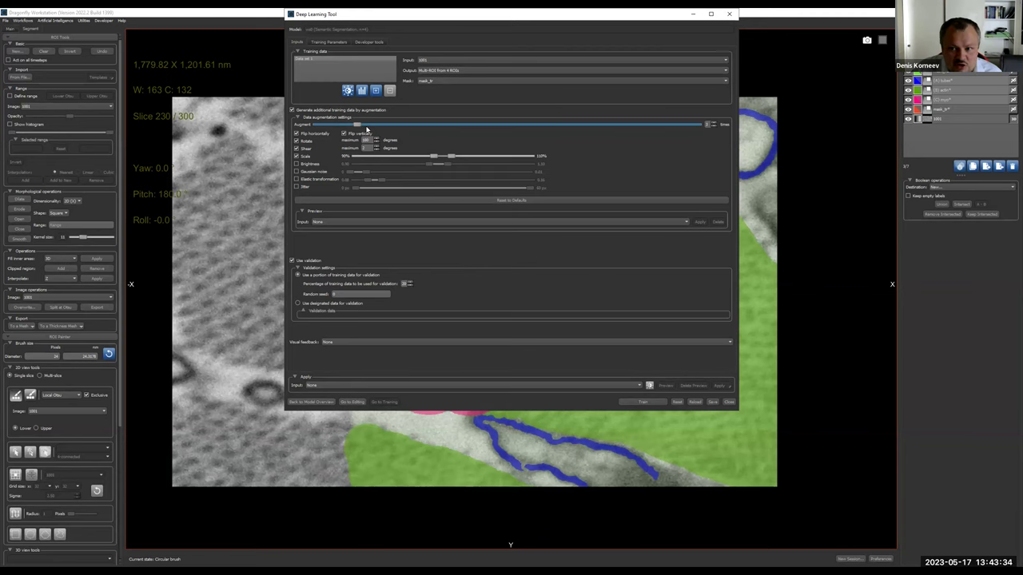
Increase the data augmentation factor and enable brightness and Gaussian noise augmentation, with noise up to 0.02.
left_click_drag(365, 129, 377, 125)
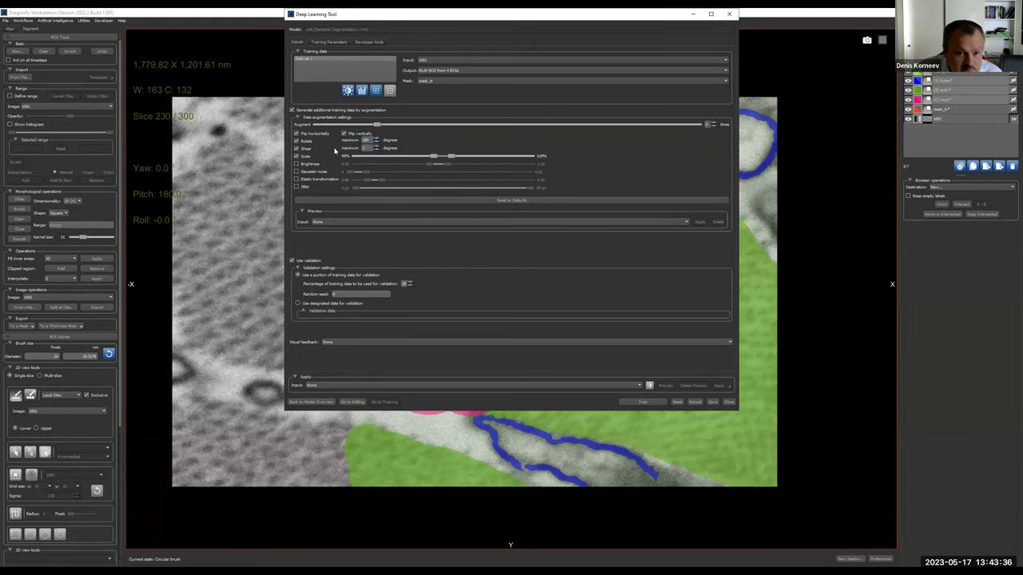
left_click(296, 163)
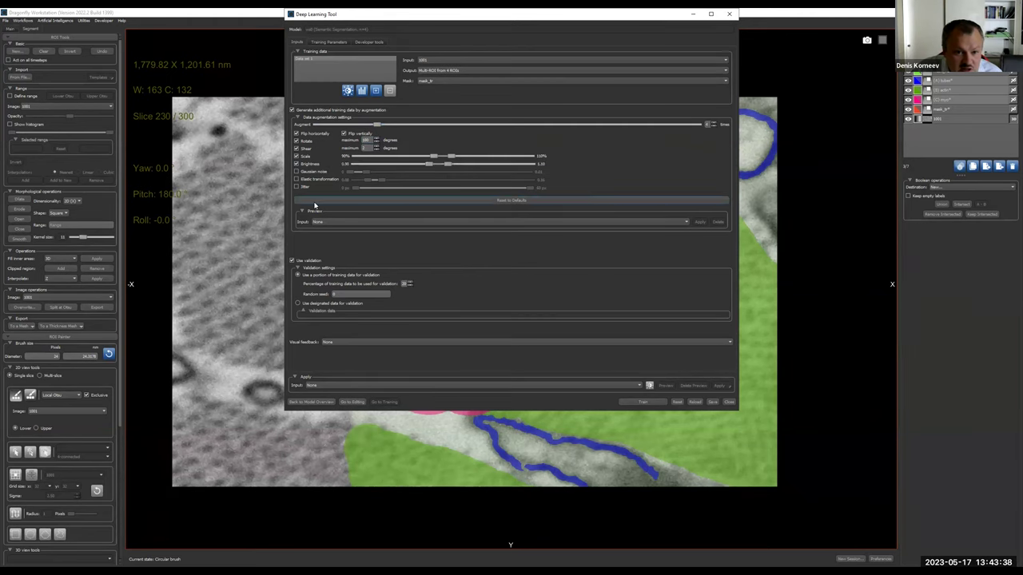
left_click(296, 171)
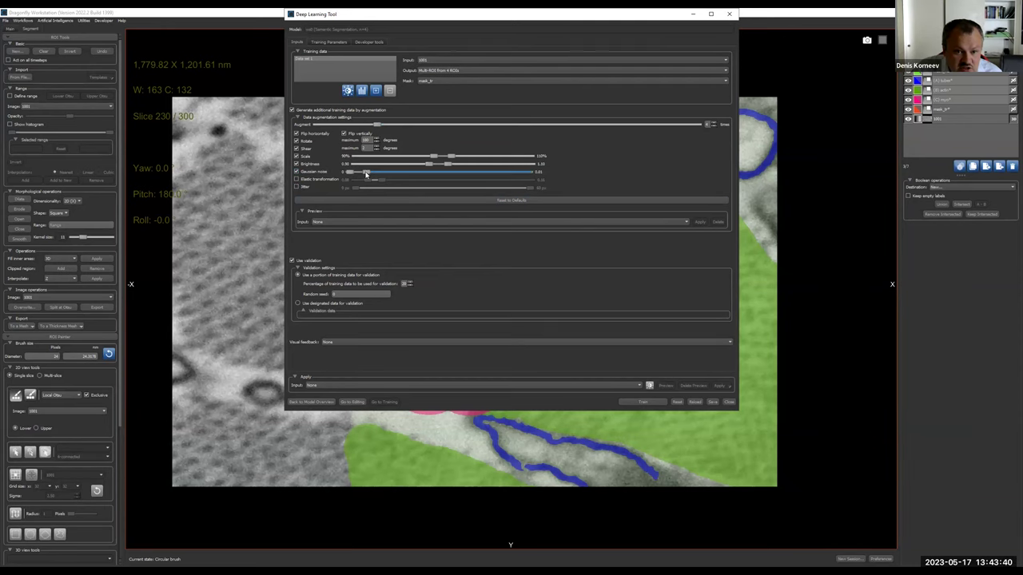
left_click_drag(366, 172, 378, 172)
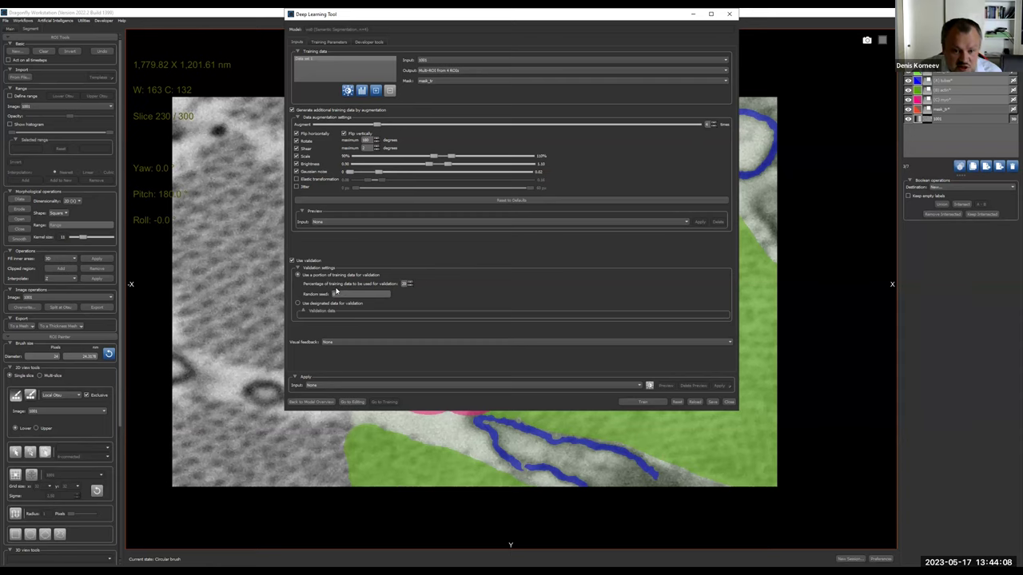
Use designated validation data: the image stack as input, Multi-ROI from 4 ROIs as output and mask_val as mask.
double_click(378, 294)
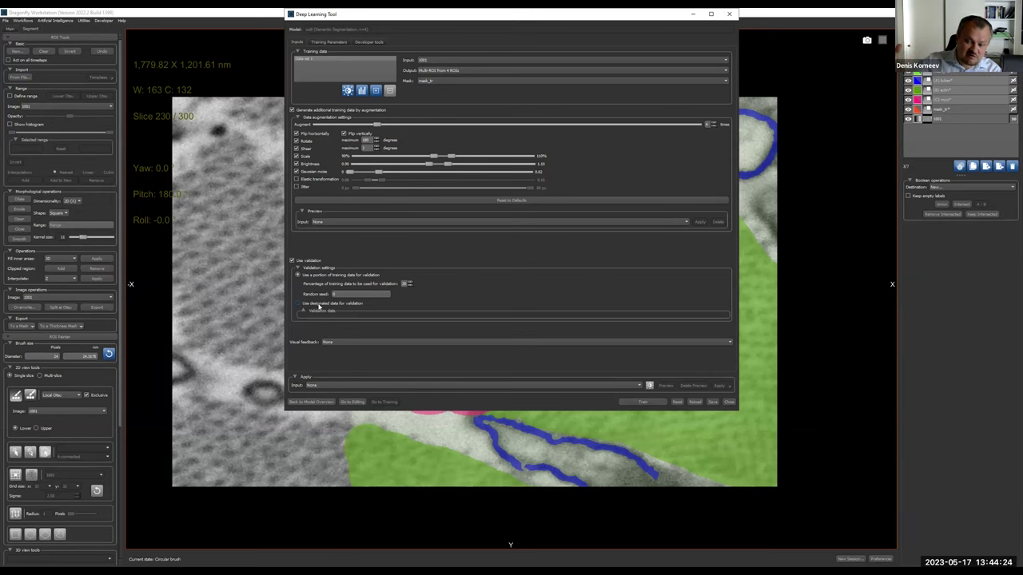
left_click(298, 305)
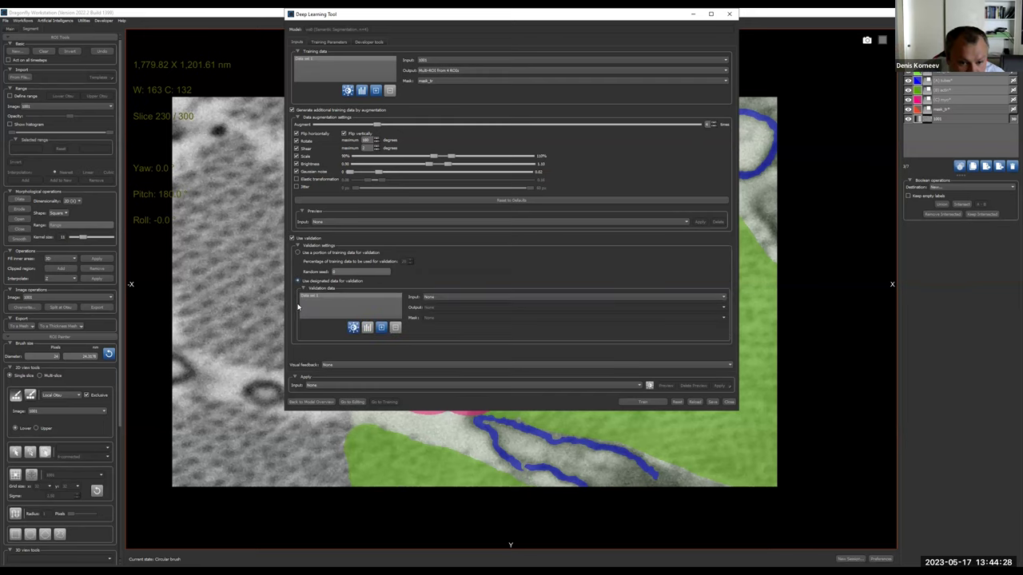
left_click(450, 307)
left_click(453, 311)
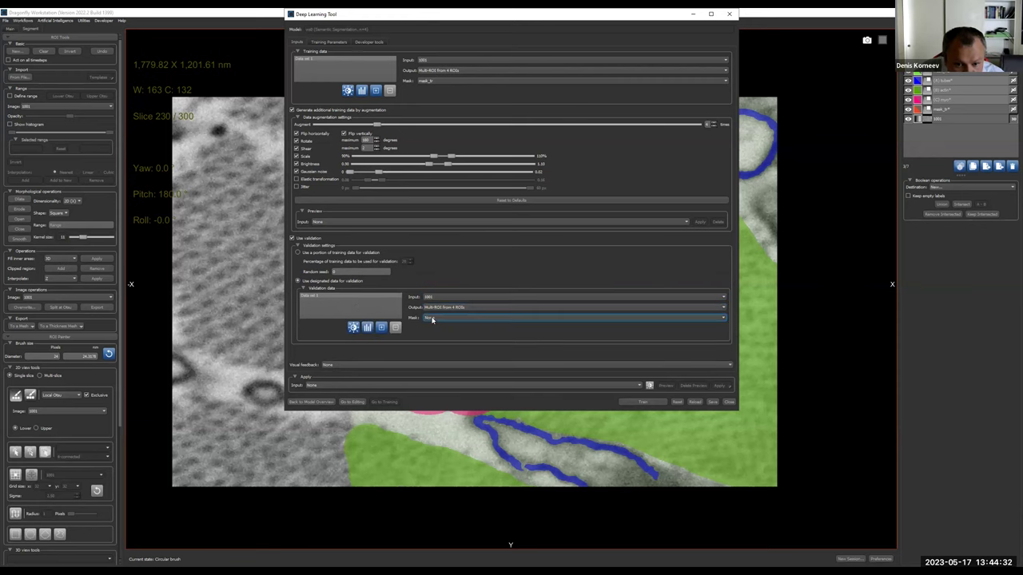
left_click(432, 319)
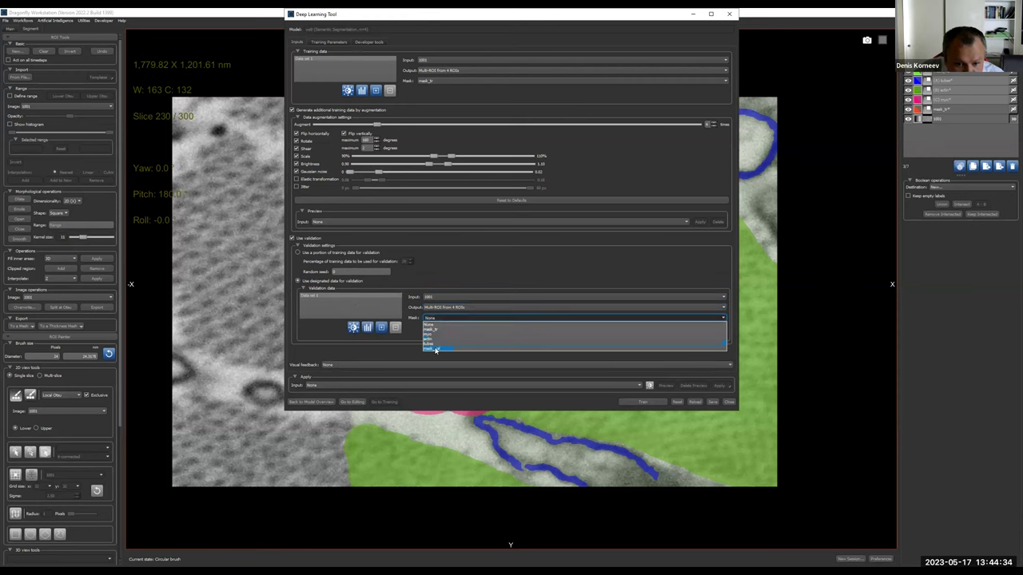
left_click(435, 349)
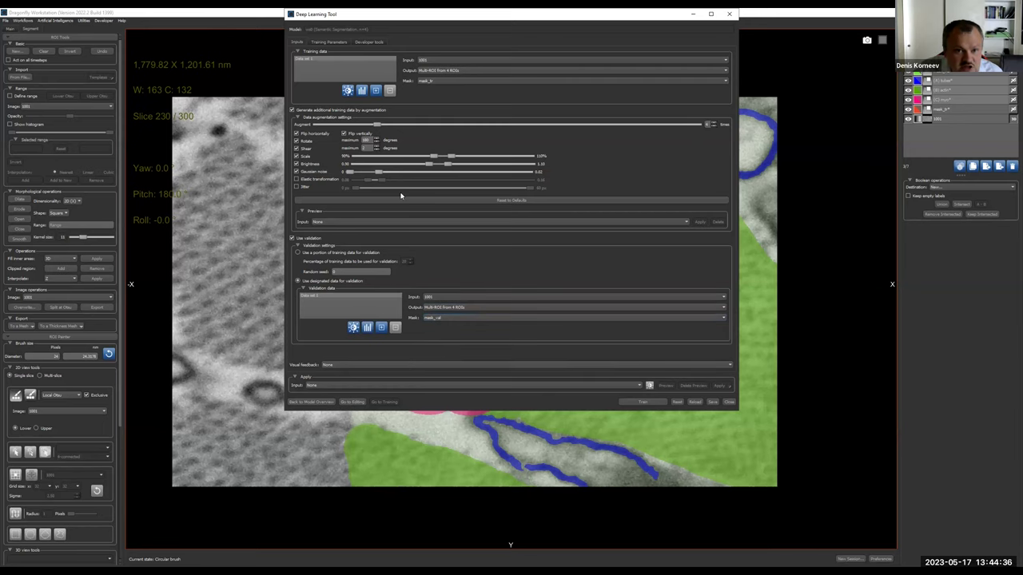
Set the batch size to 64, with the advanced training settings shown, and train the model.
left_click(334, 42)
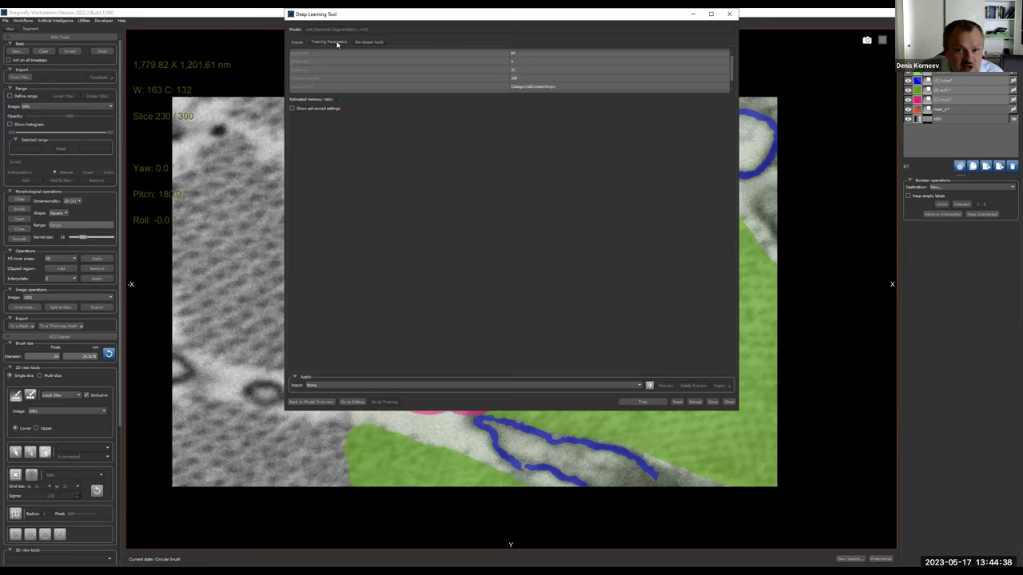
left_click(518, 69)
left_click(522, 70)
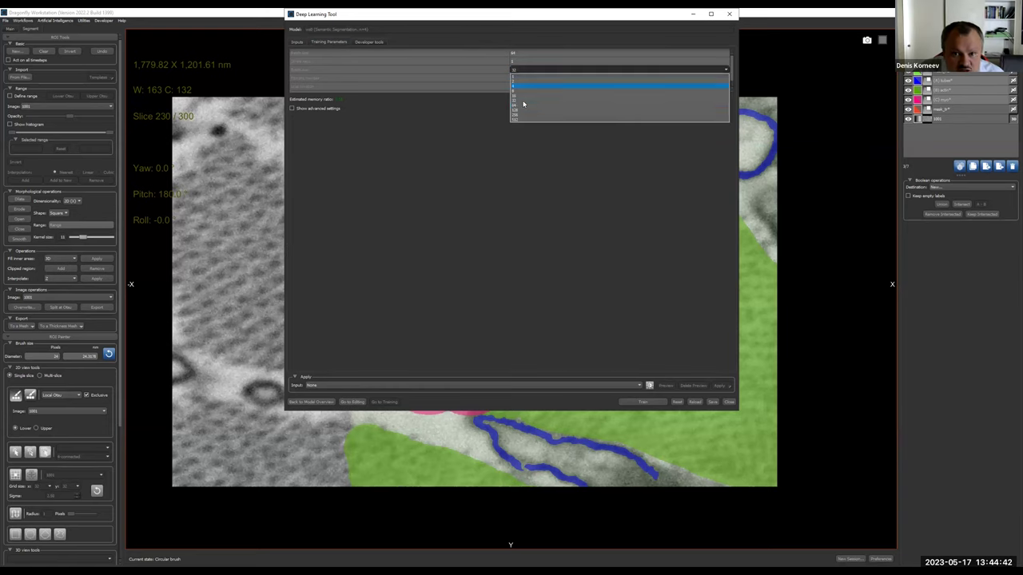
left_click(519, 106)
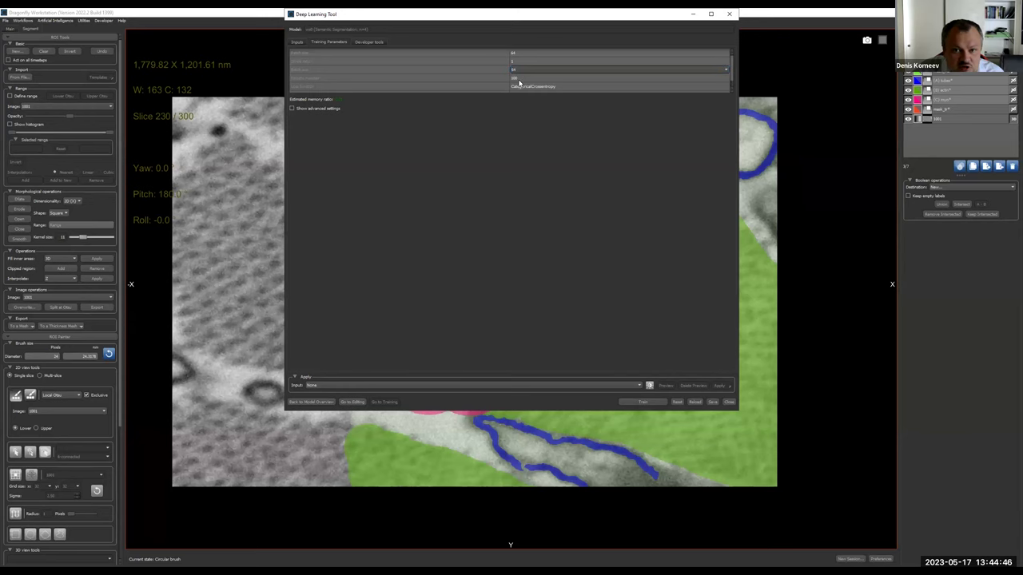
left_click(291, 108)
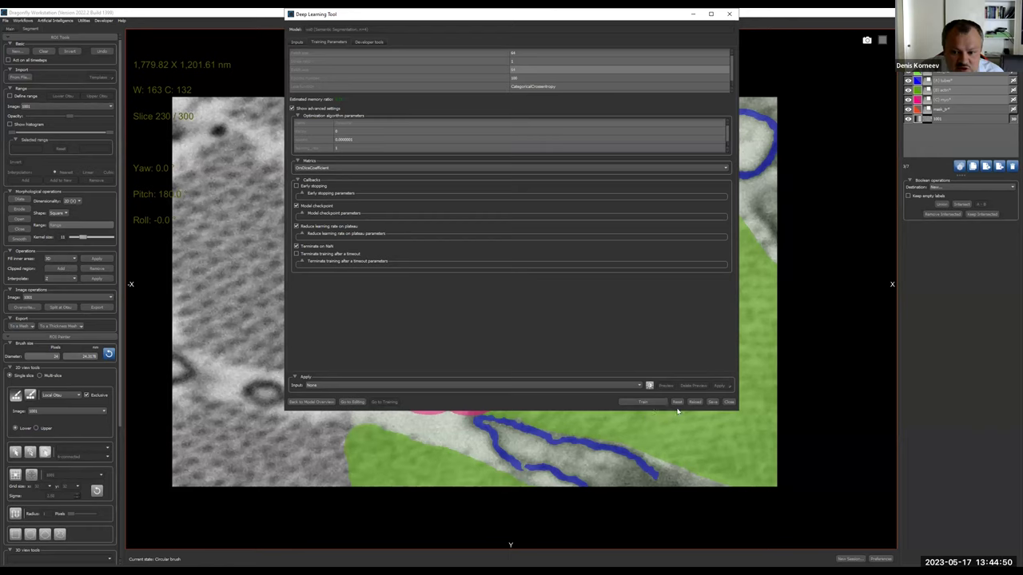
left_click(650, 404)
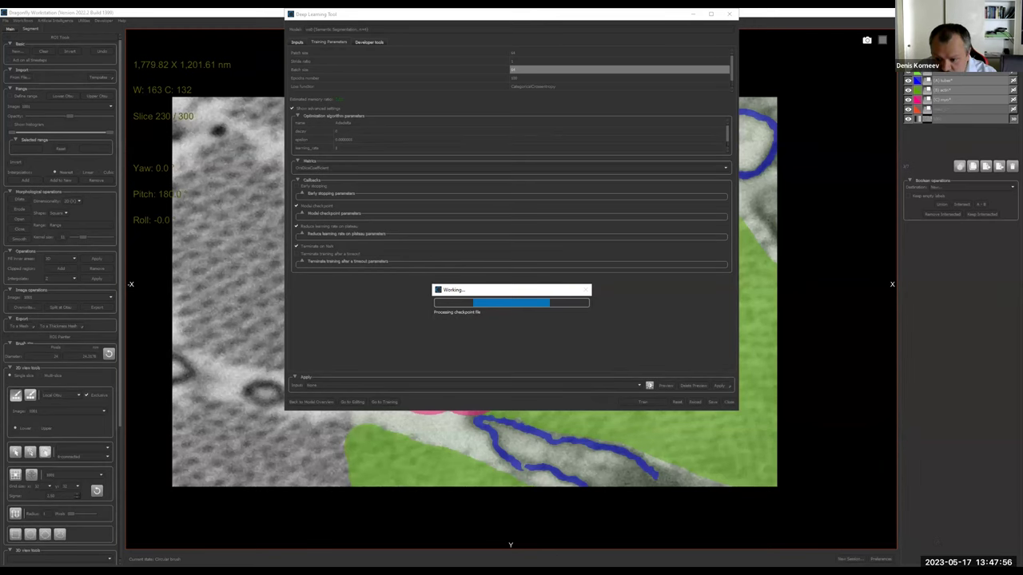
key("Escape")
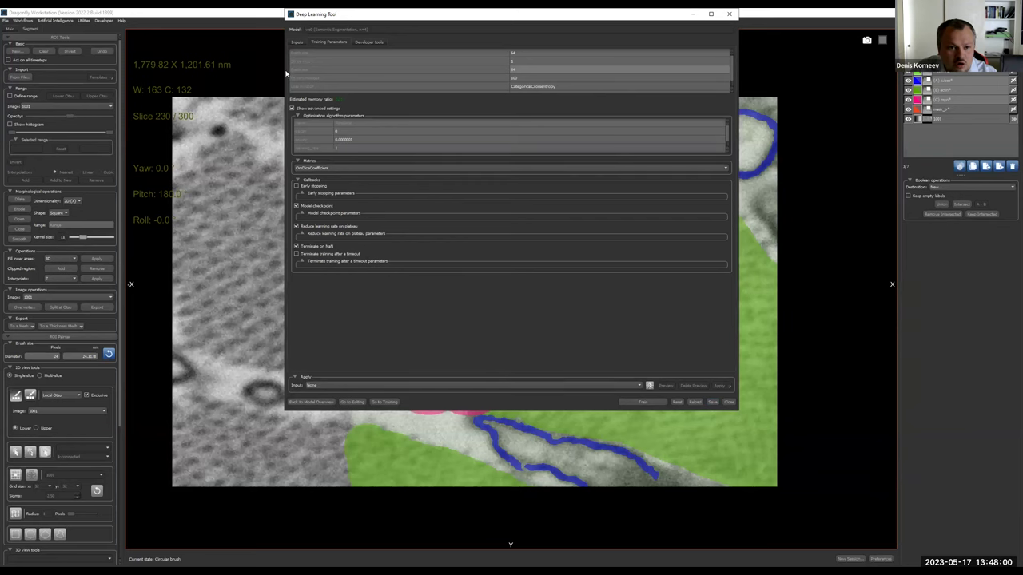
Move the Deep Learning Tool aside, preview the trained model's segmentation on slice 55, and browse to slice 48.
left_click_drag(285, 240, 476, 240)
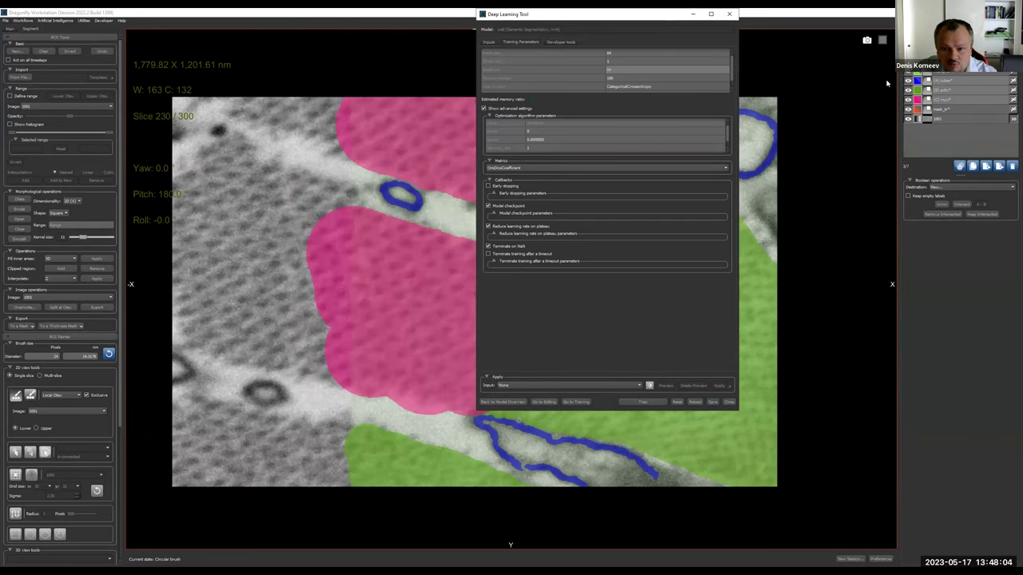
left_click_drag(391, 310, 467, 326, "ctrl")
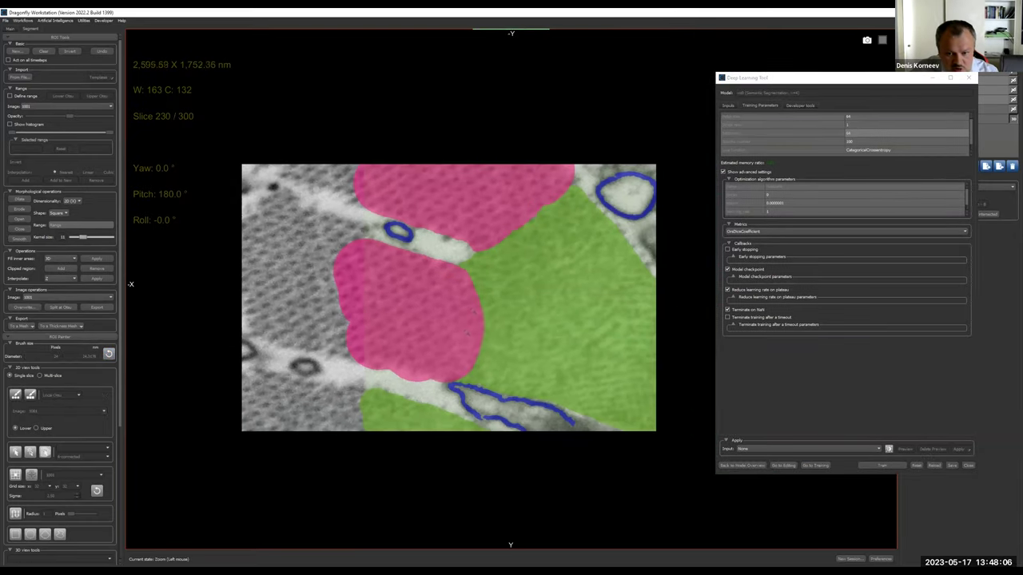
scroll(468, 326, "down", 20)
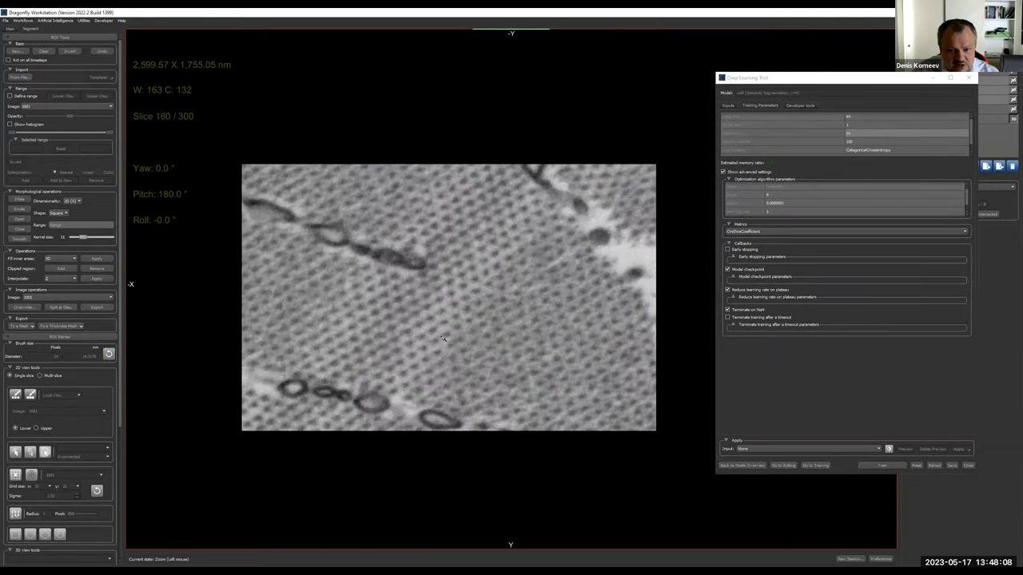
scroll(441, 343, "down", 20)
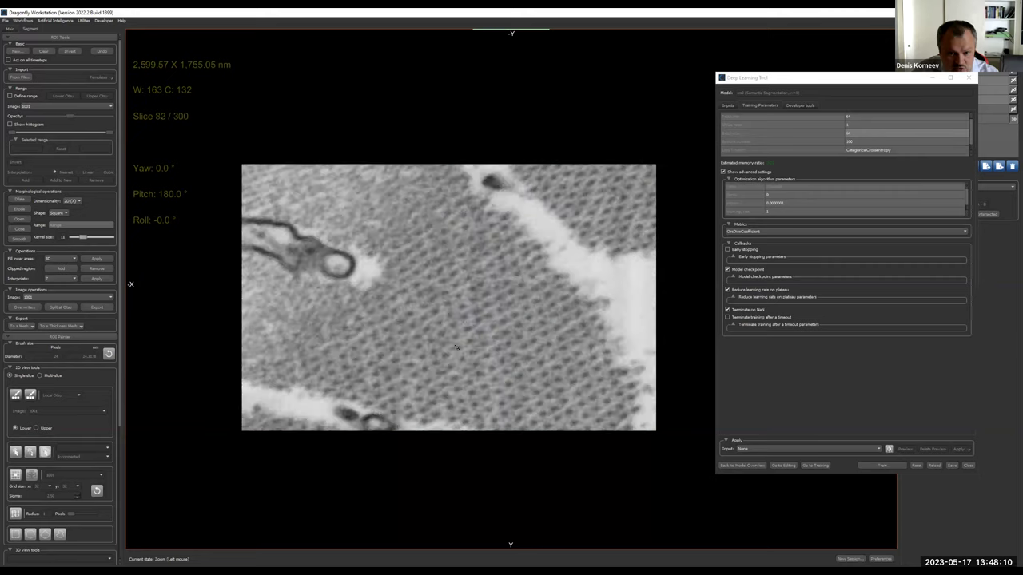
scroll(455, 346, "down", 20)
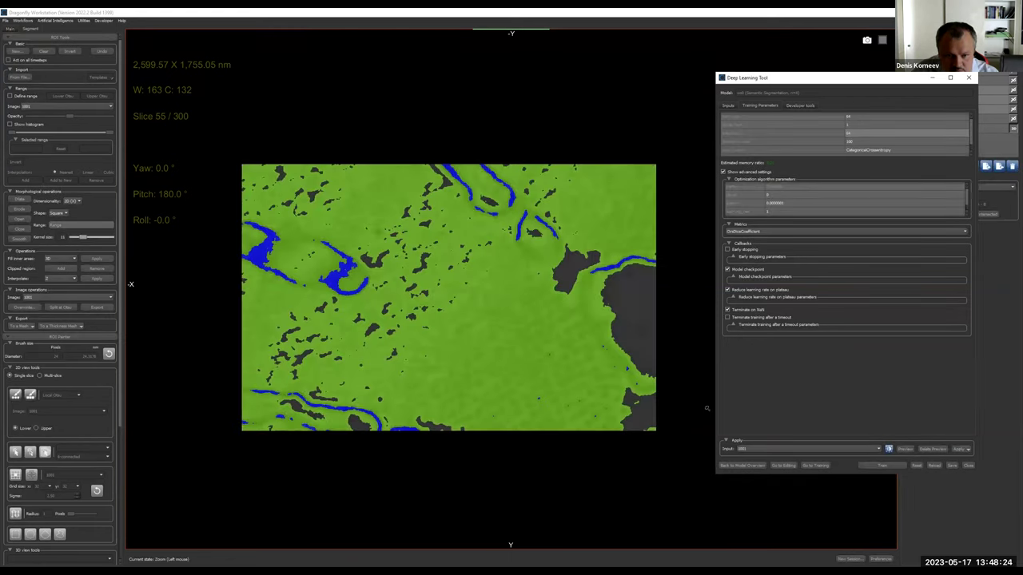
scroll(576, 379, "down", 8)
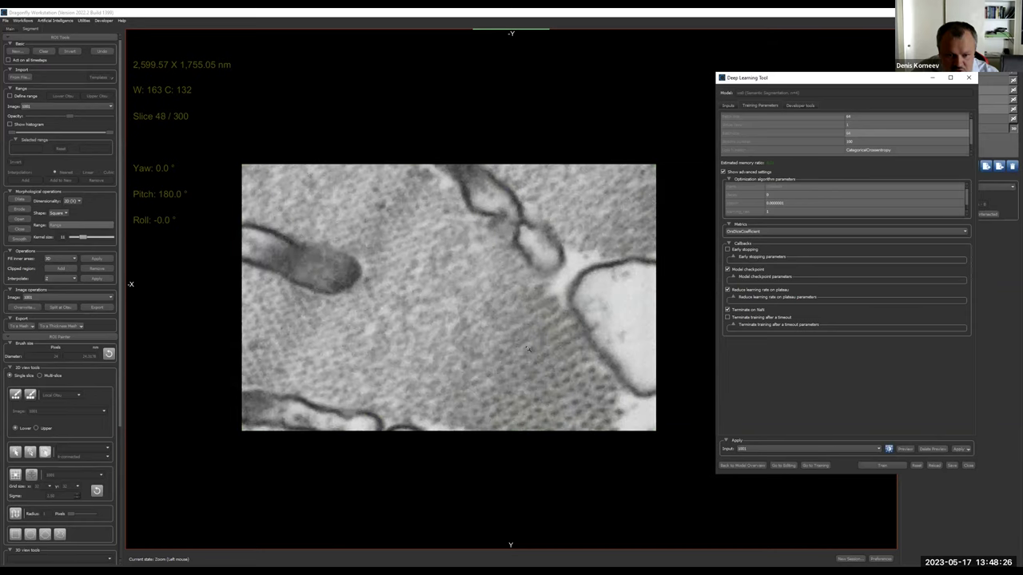
Browse the stack from slice 48 through slices 93 and 105 and back to slice 85, checking the previewed segmentation.
scroll(527, 349, "down", 20)
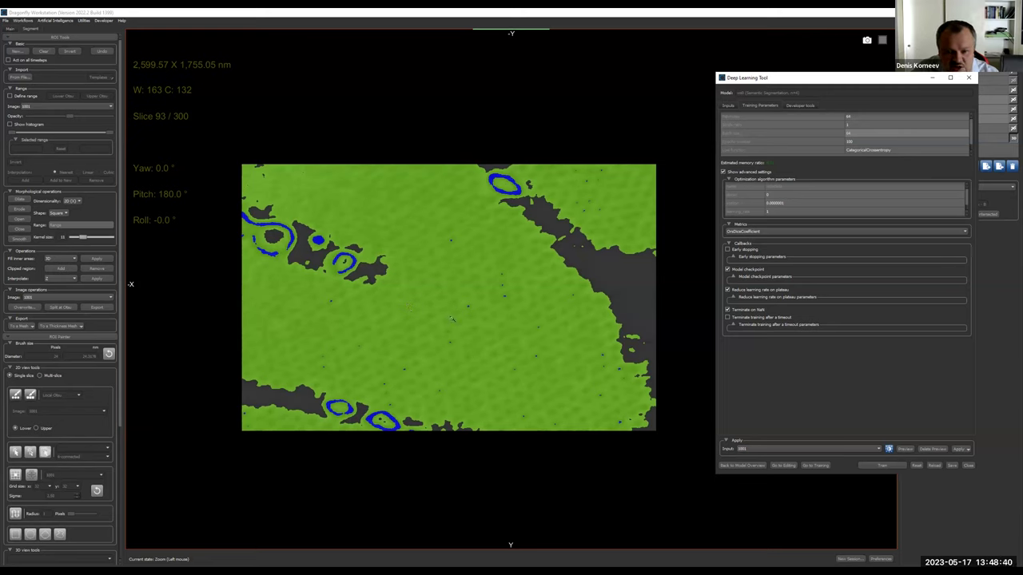
scroll(451, 319, "down", 12)
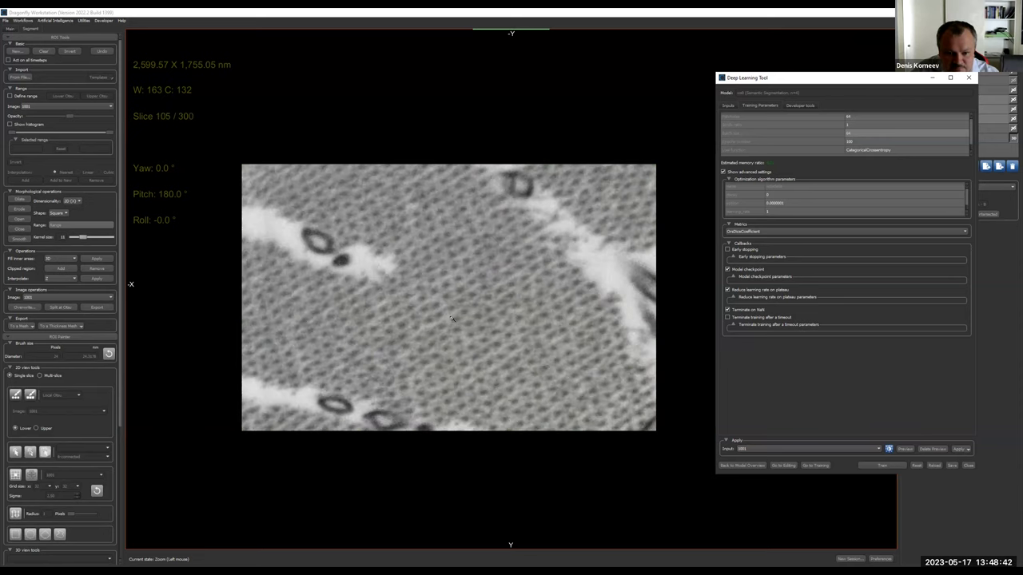
scroll(450, 319, "up", 20)
Review the model's training data, augmentation and validation settings in the Deep Learning Tool.
left_click(829, 202)
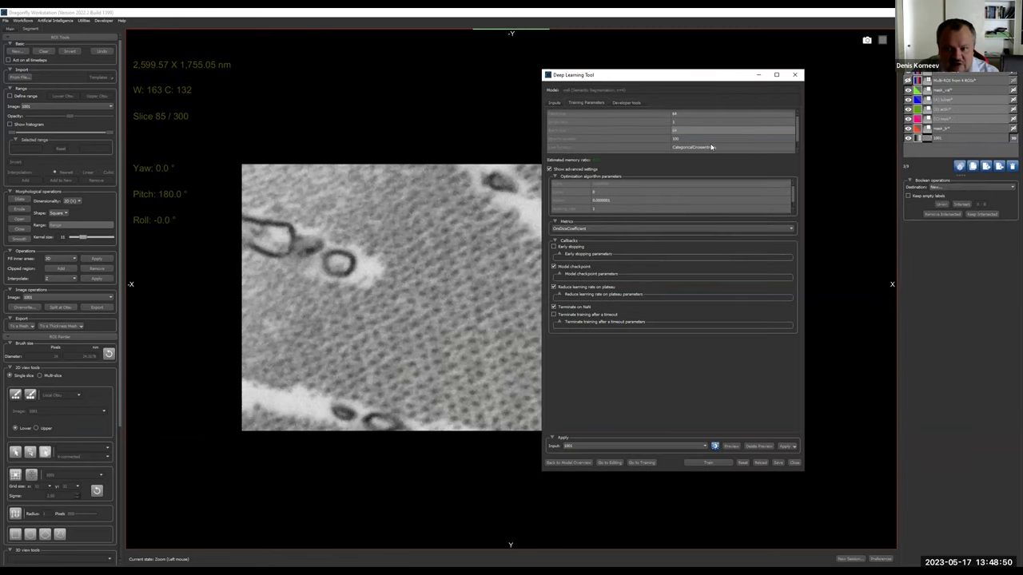
left_click(554, 103)
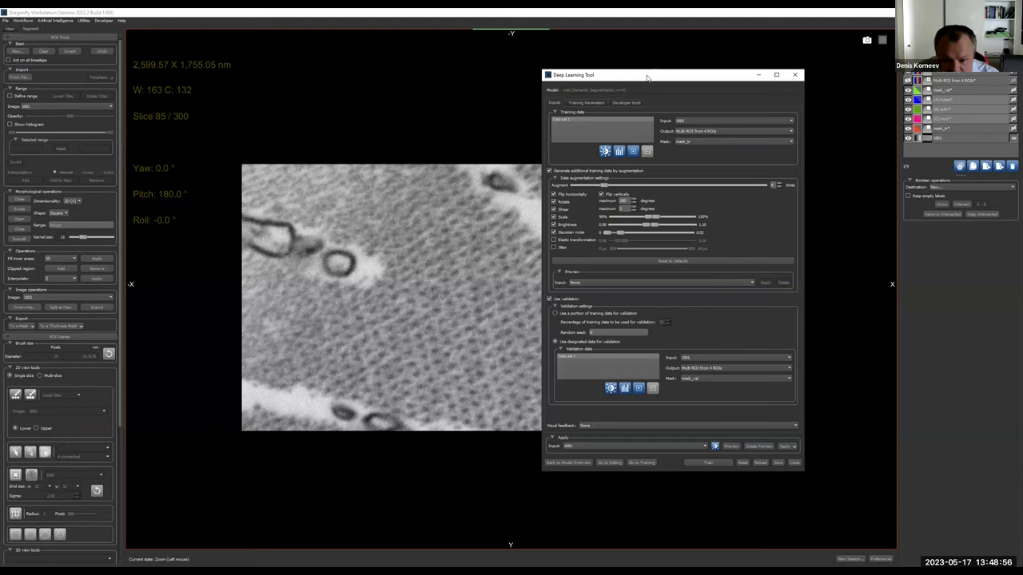
left_click_drag(647, 78, 557, 68)
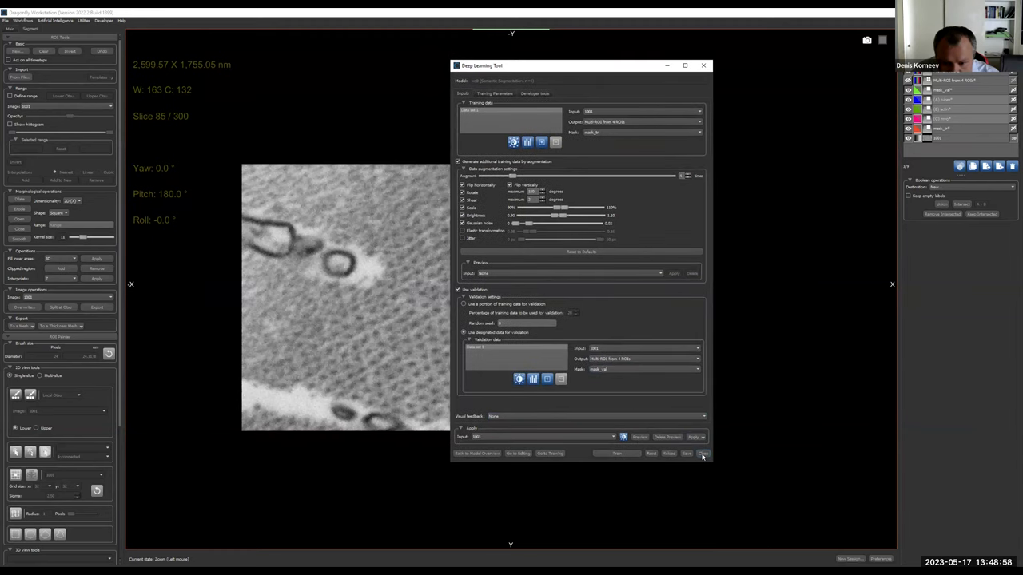
Return to the model overview, load the second model in the list and preview its segmentation on slice 85.
left_click(477, 453)
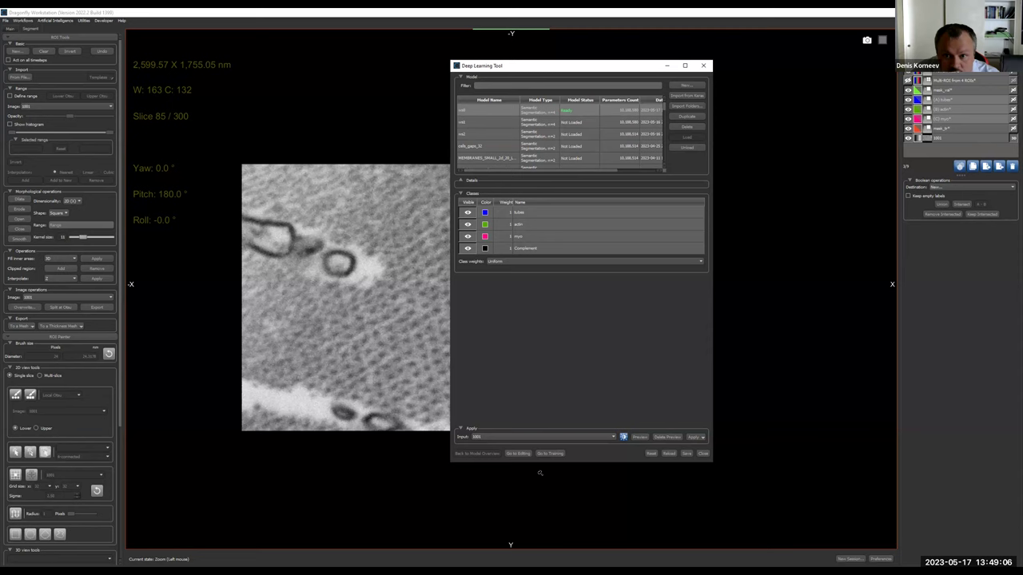
left_click(473, 134)
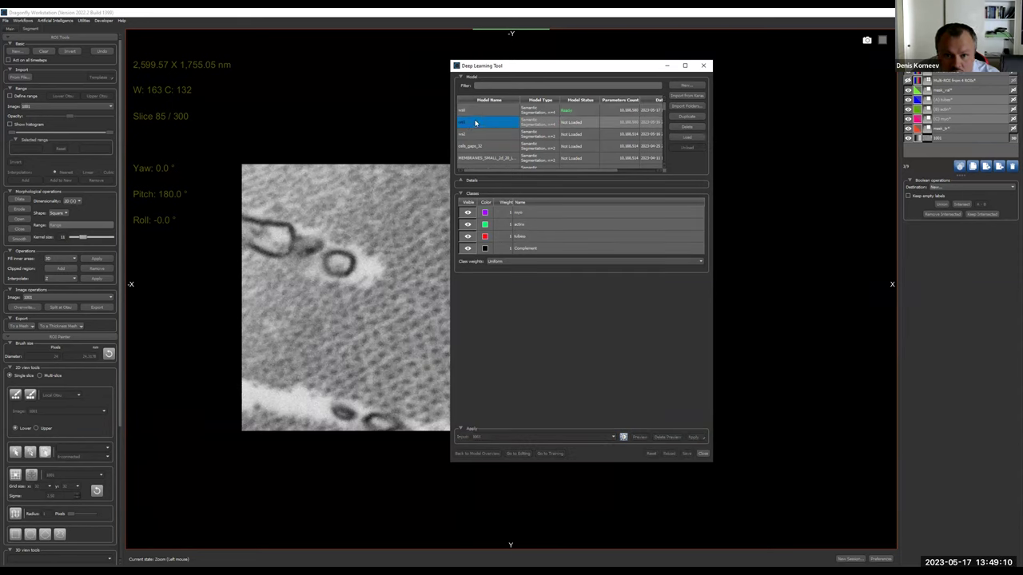
left_click(690, 139)
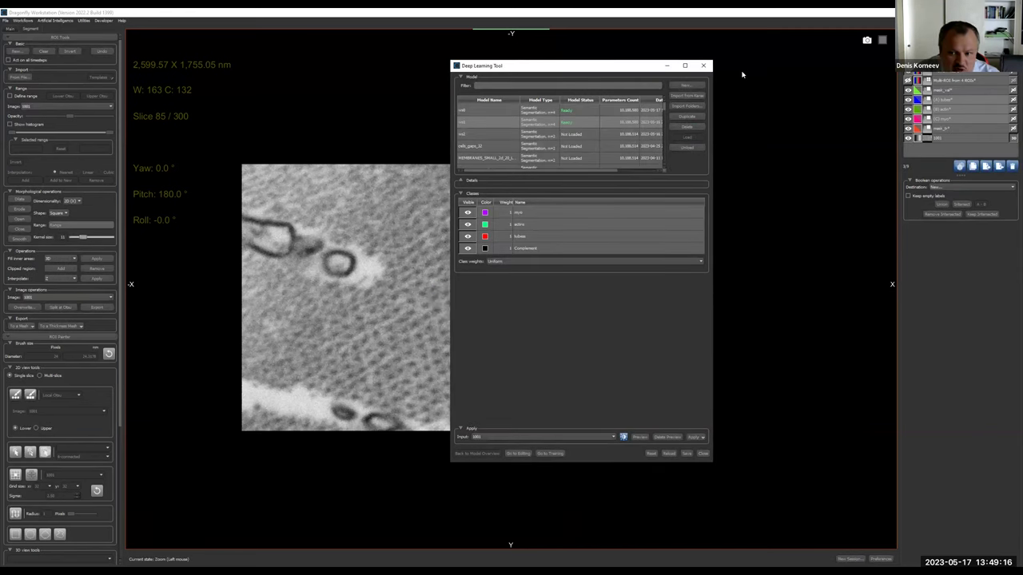
key("Return")
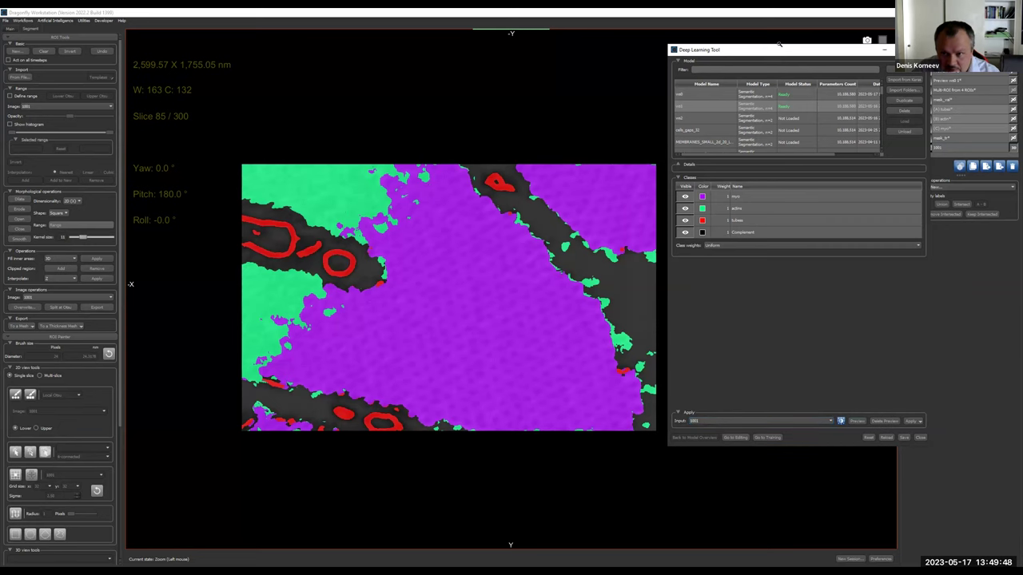
left_click(872, 424)
key("Return")
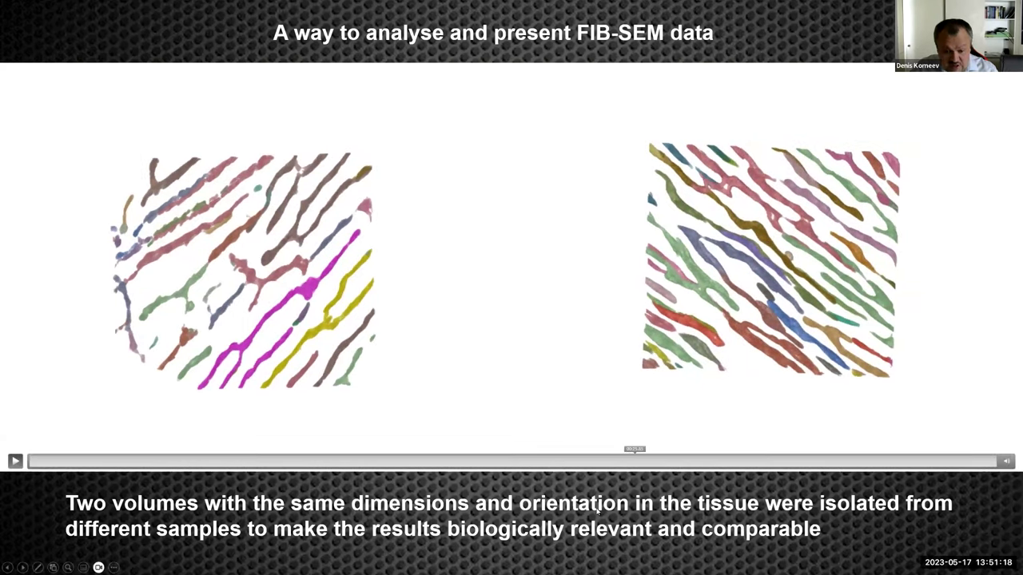
Close the Deep Learning Tool and hide the image, masks and labelled ROIs so only the segmentation Multi-ROI is displayed.
mouse_move(650, 72)
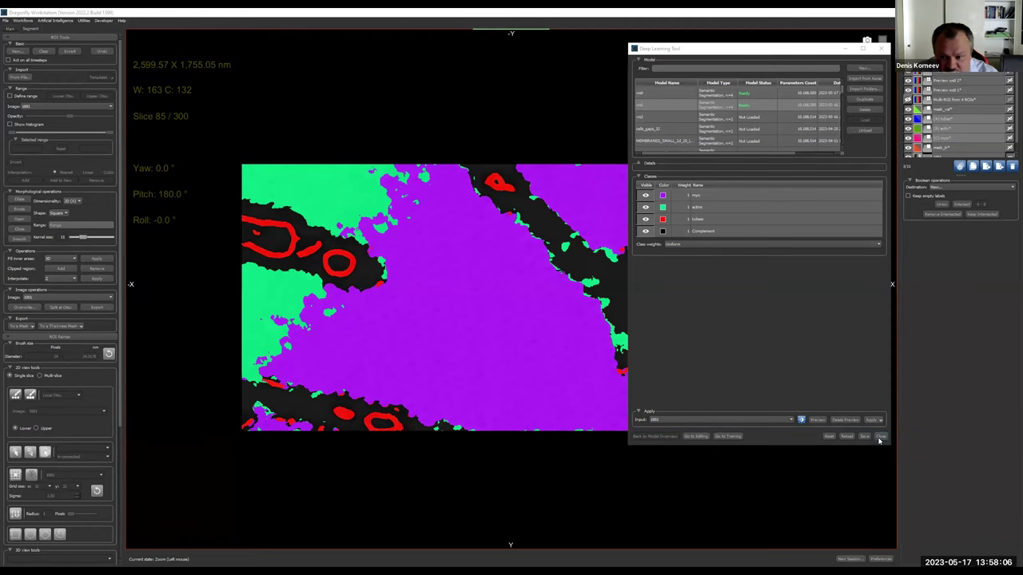
left_click(881, 439)
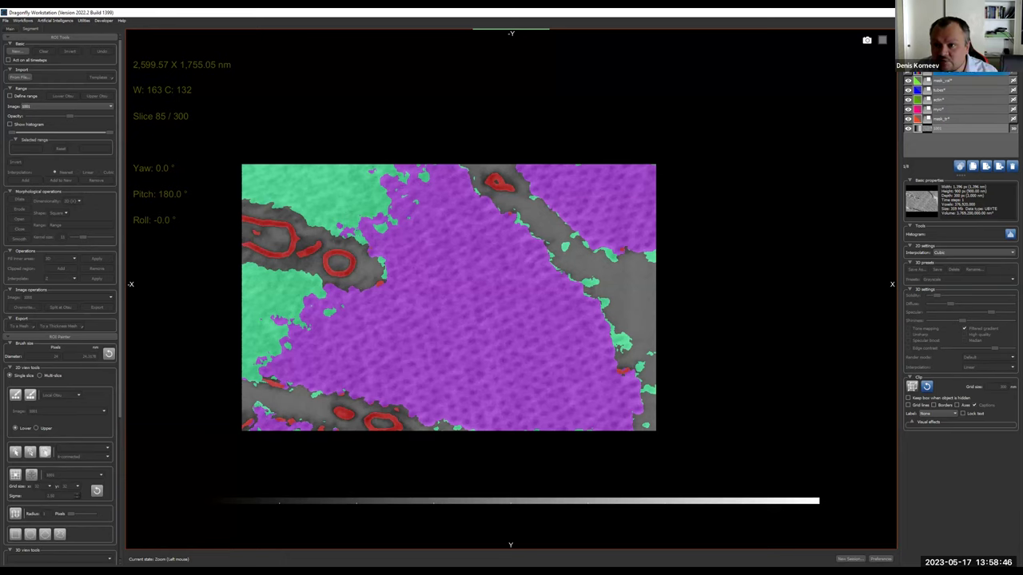
left_click(923, 80)
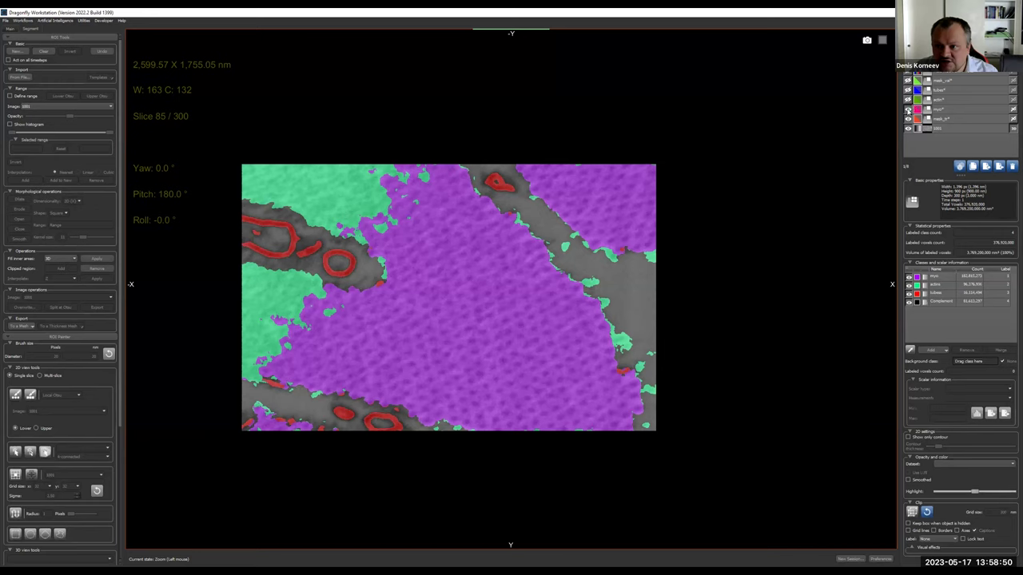
left_click(908, 128)
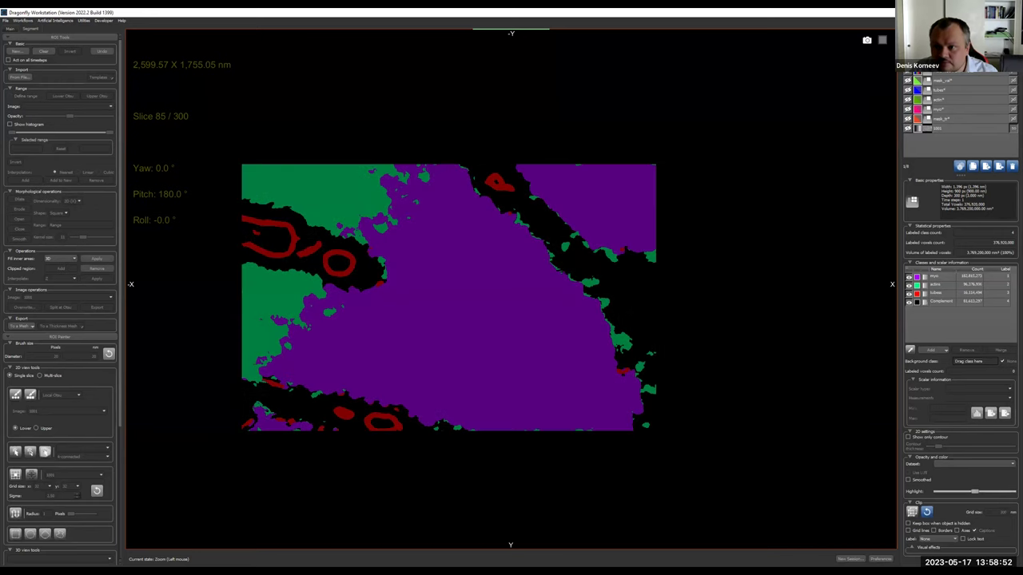
Extract the classes of the segmentation Multi-ROI as separate ROIs and toggle the extracted ROIs' visibility to check them.
right_click(931, 80)
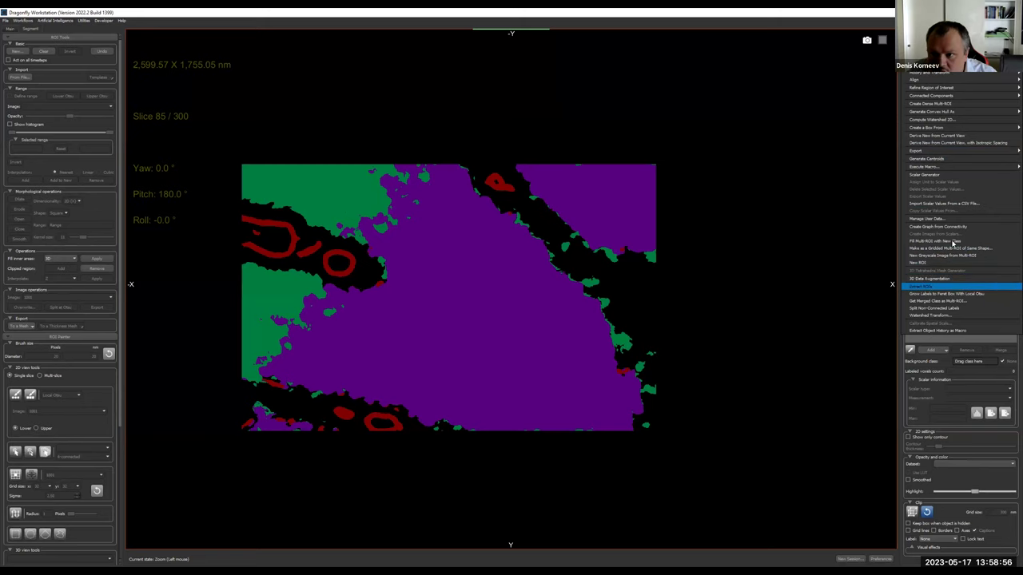
left_click(957, 138)
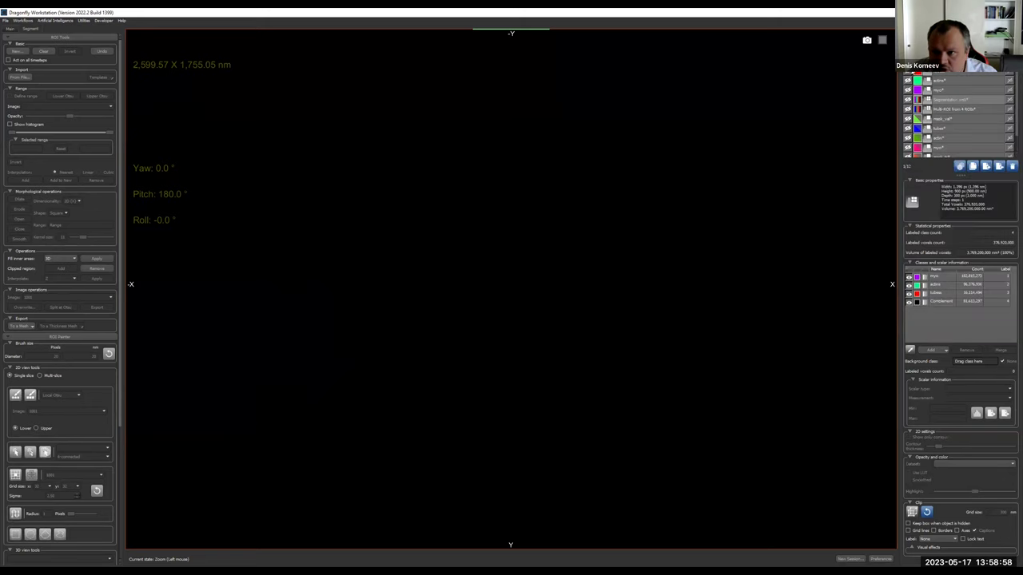
left_click(908, 90)
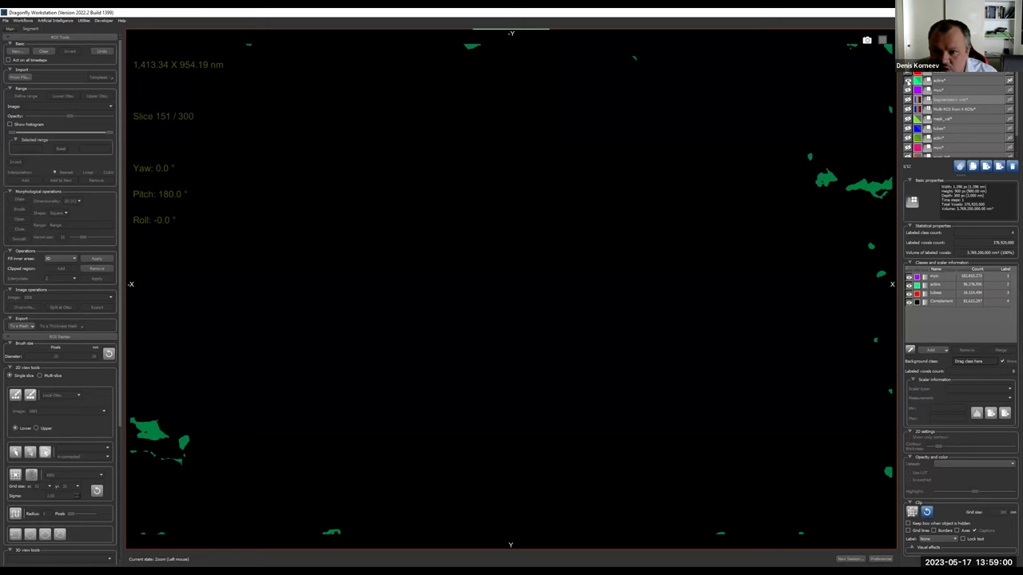
left_click(907, 90)
left_click(908, 90)
left_click(908, 90)
Switch to the four-view layout and extract the image data inside the predicted tubes ROI as a masked image.
left_click(882, 39)
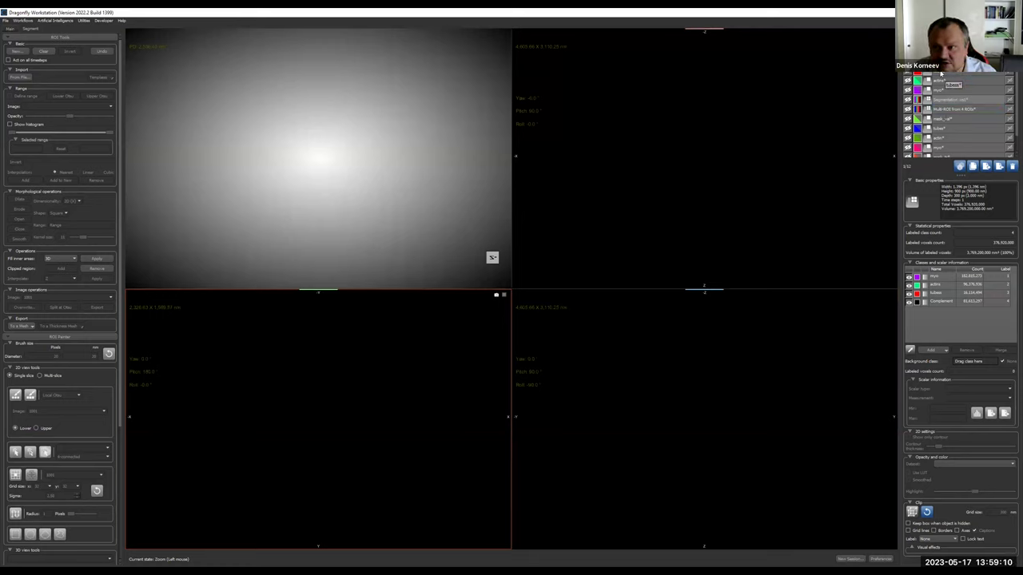
left_click(963, 81)
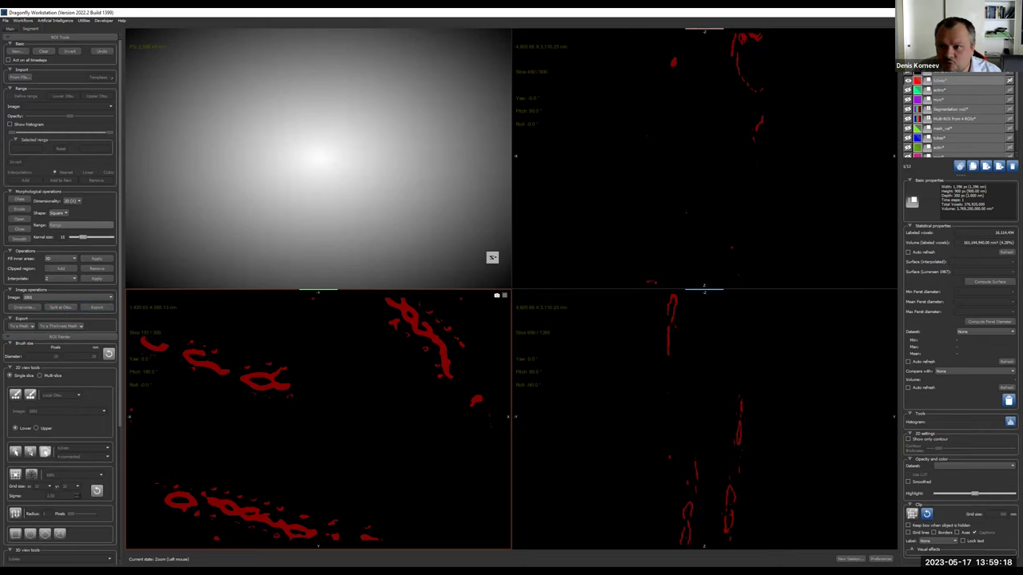
left_click(908, 80)
left_click(909, 113)
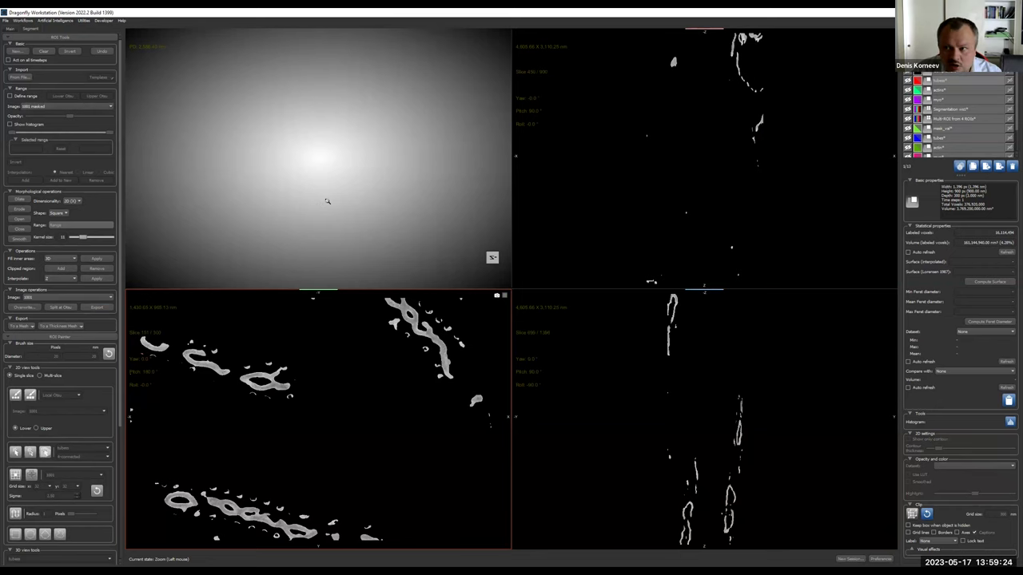
Maximize the 3D view of the masked tubes image and color it with the blue red yellow LUT.
key("ctrl+m")
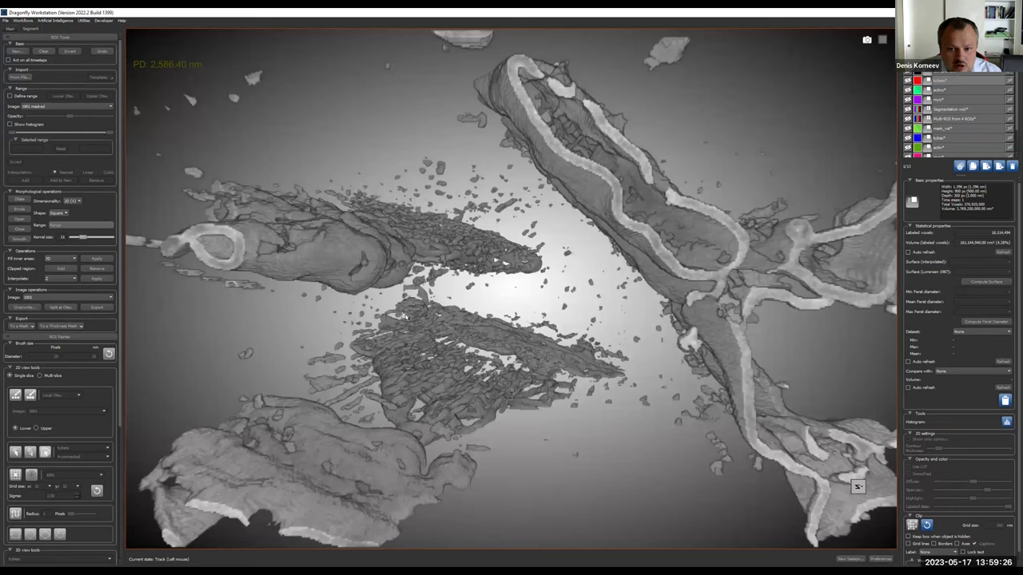
left_click_drag(398, 320, 549, 383)
left_click_drag(617, 314, 571, 385)
left_click_drag(520, 345, 579, 159)
key("ctrl+l")
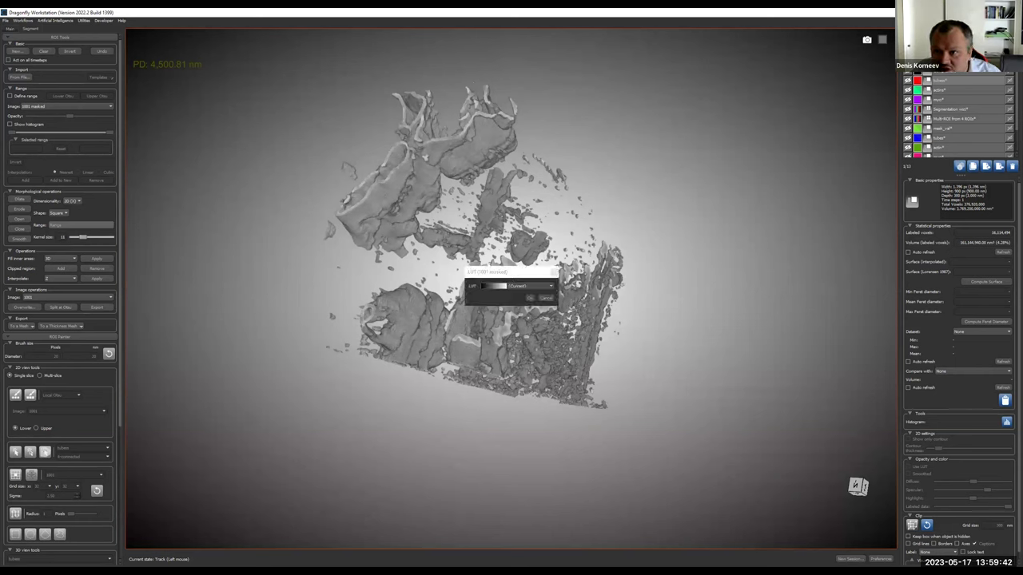
left_click(521, 289)
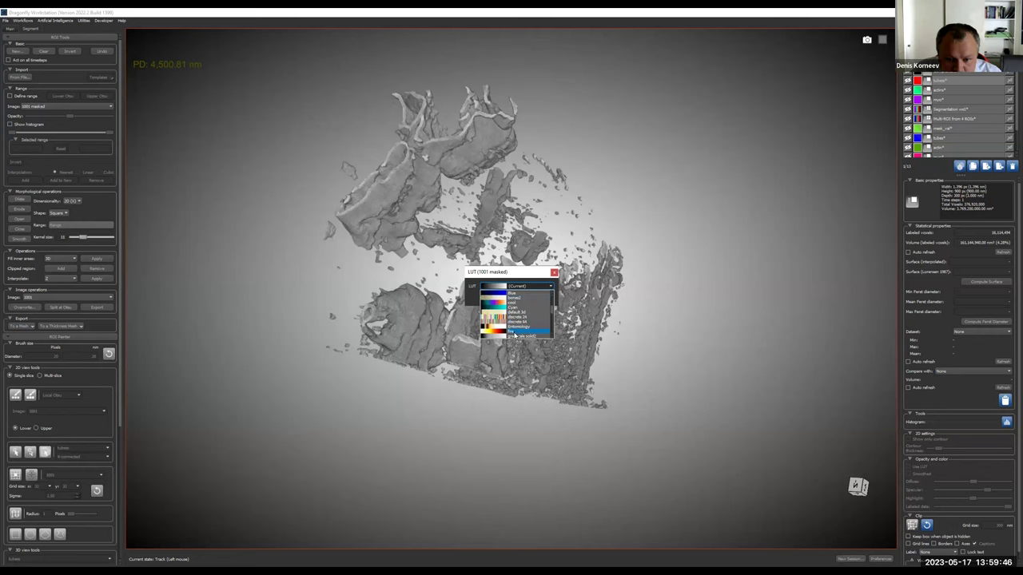
left_click(516, 332)
left_click(539, 287)
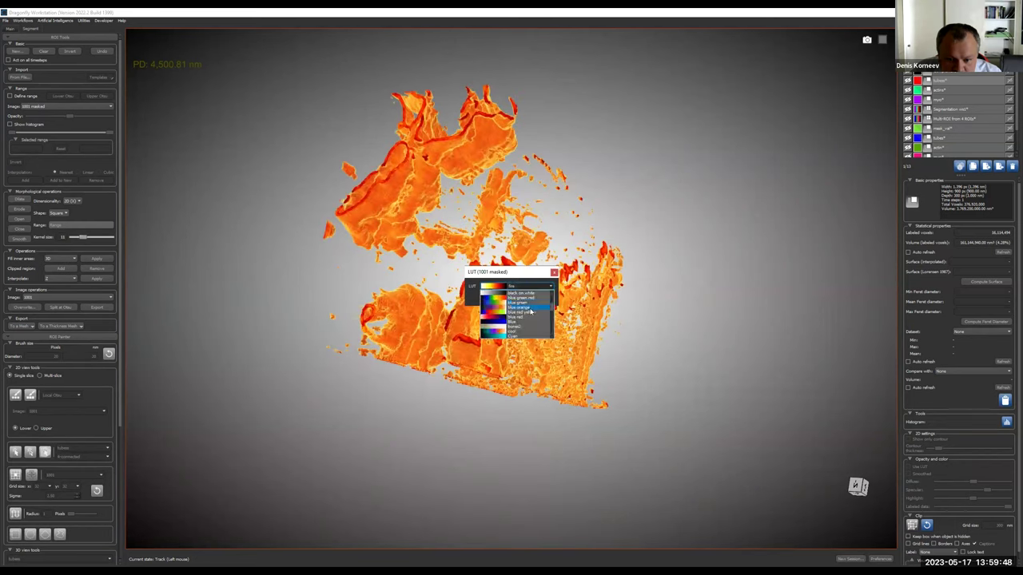
left_click(519, 312)
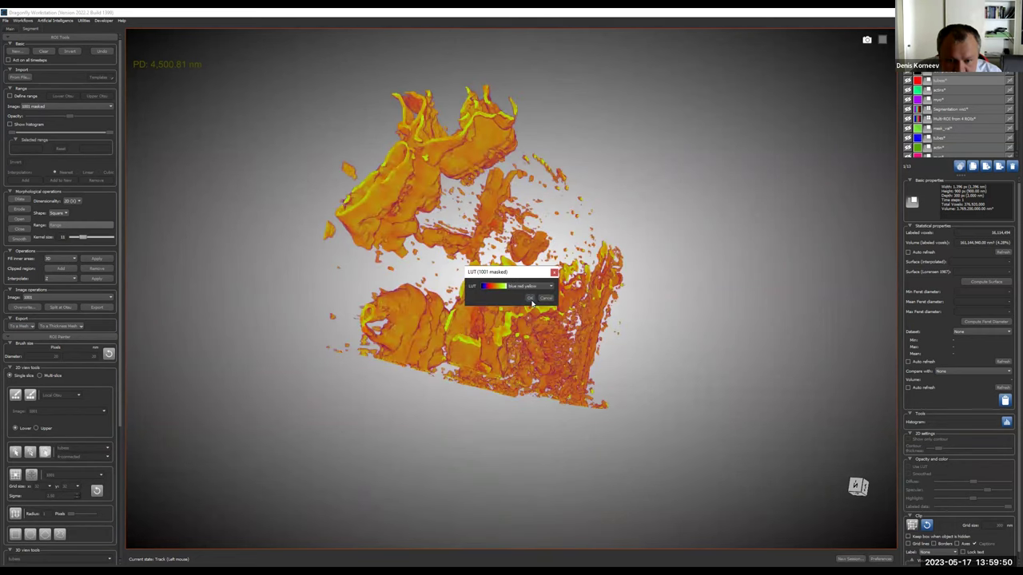
Extract the image data inside the predicted myosin ROI as a masked image and show it in 3D with the tubes.
left_click(960, 91)
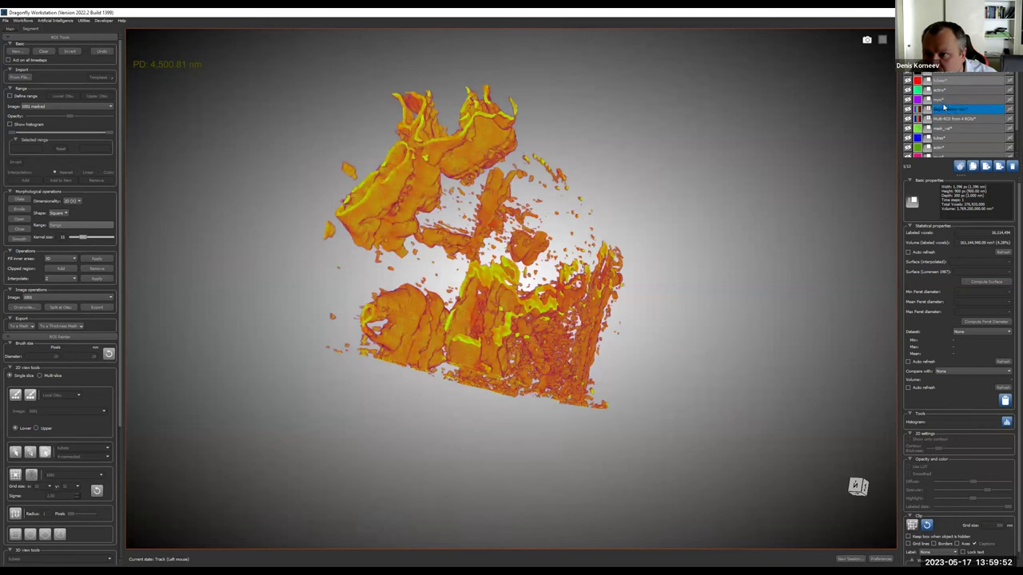
left_click(943, 99)
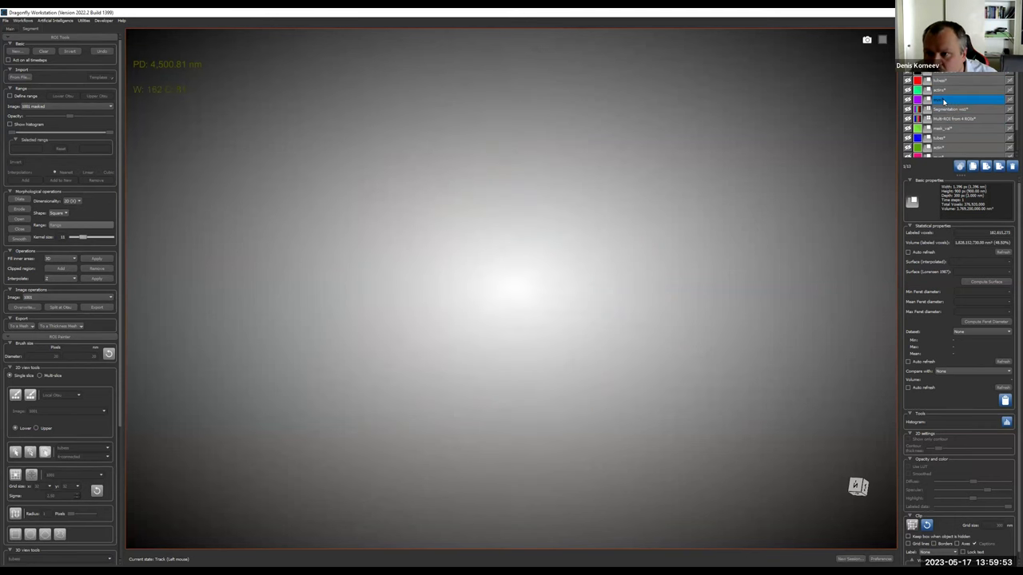
left_click(98, 308)
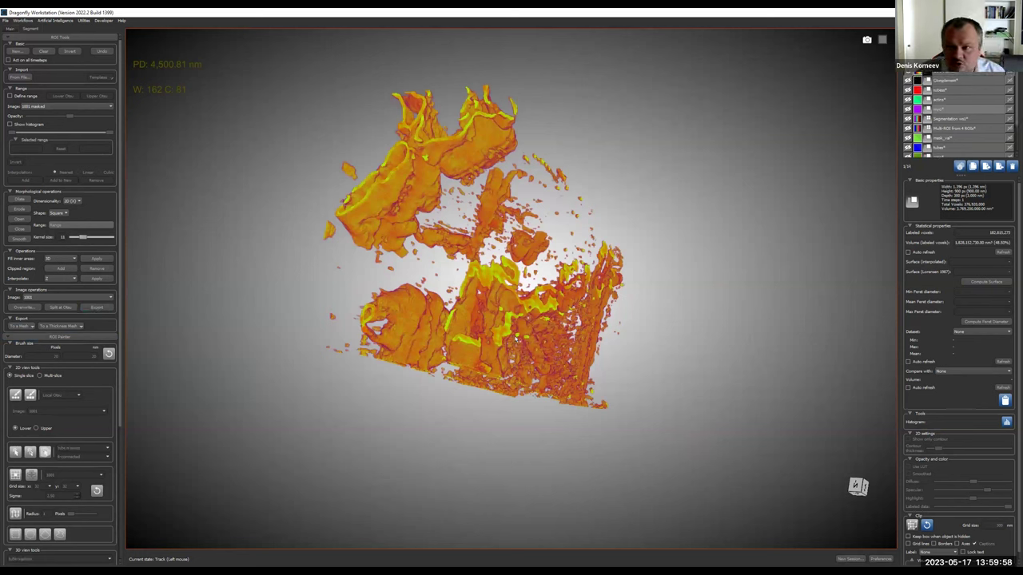
left_click(943, 101)
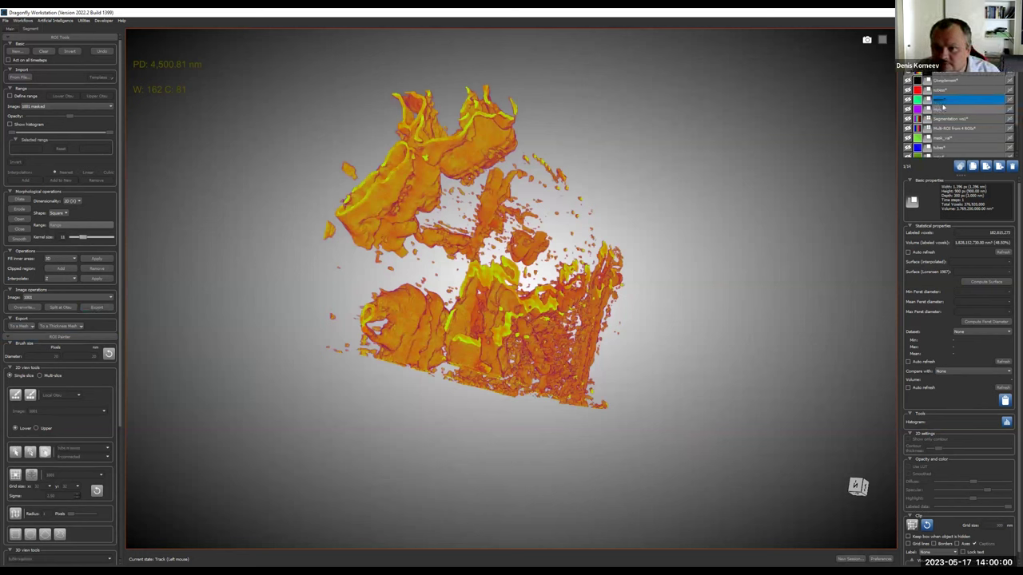
left_click(952, 92)
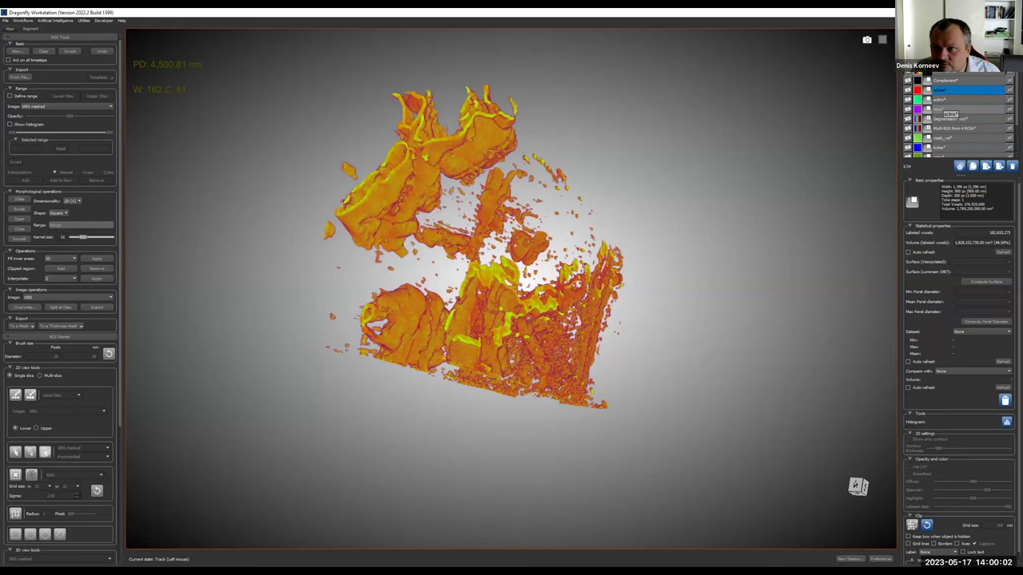
left_click_drag(951, 113, 957, 76)
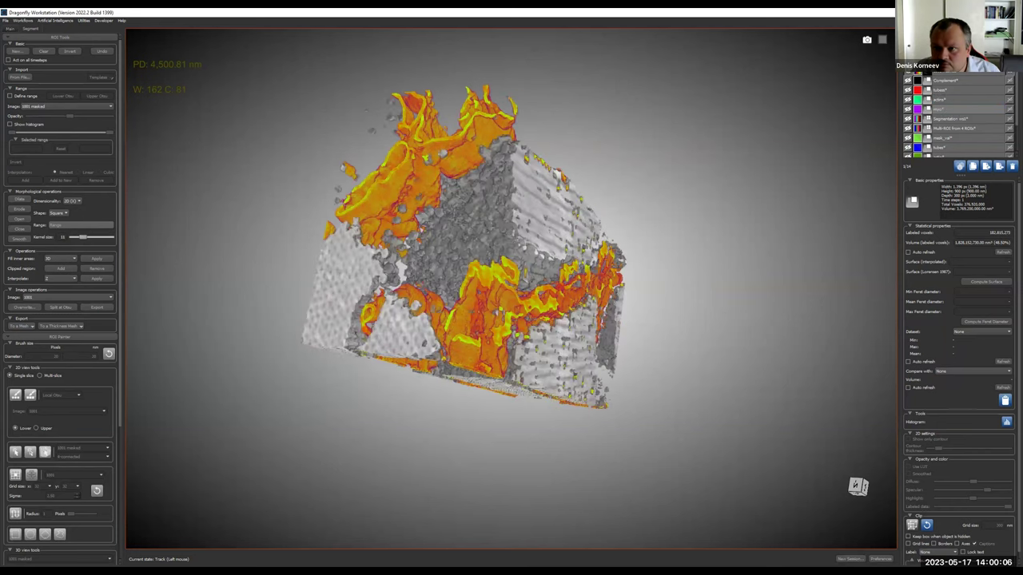
Color the masked myosin image with the Soybean LUT after previewing the red LUT.
left_click(527, 286)
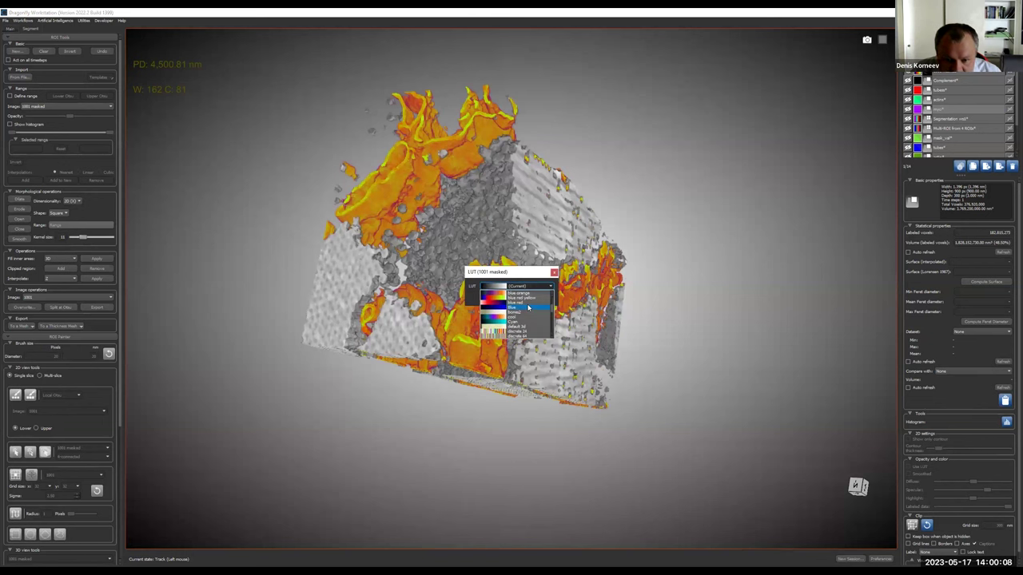
scroll(527, 307, "down", 3)
scroll(526, 307, "down", 3)
scroll(526, 307, "down", 3)
scroll(526, 310, "down", 3)
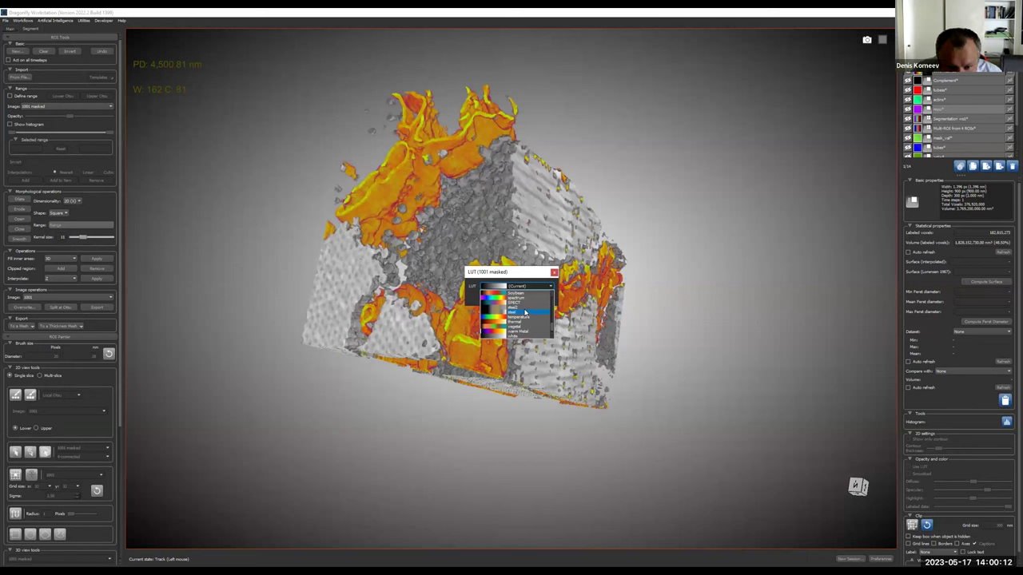
scroll(525, 312, "up", 3)
scroll(519, 305, "up", 2)
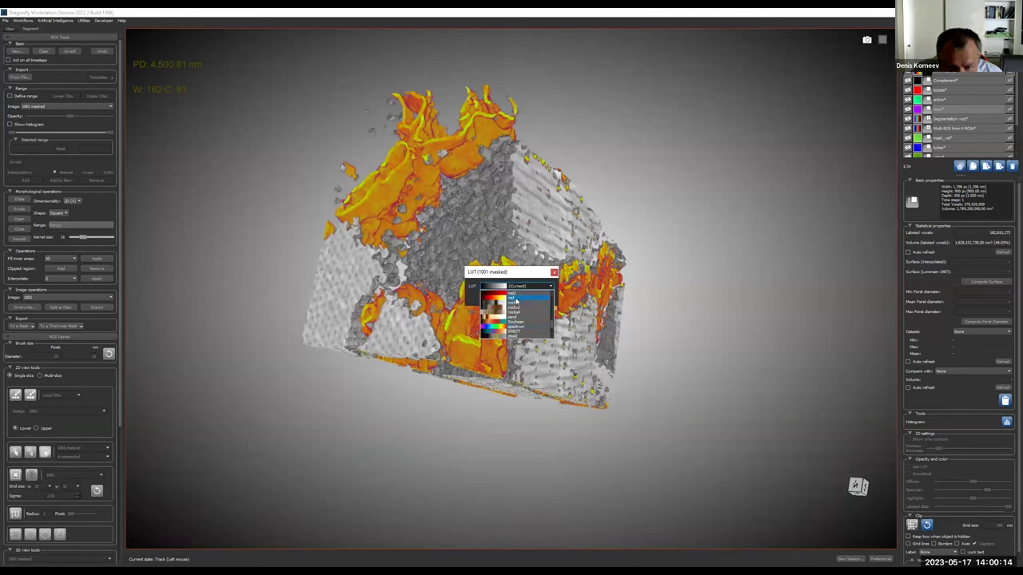
left_click(517, 299)
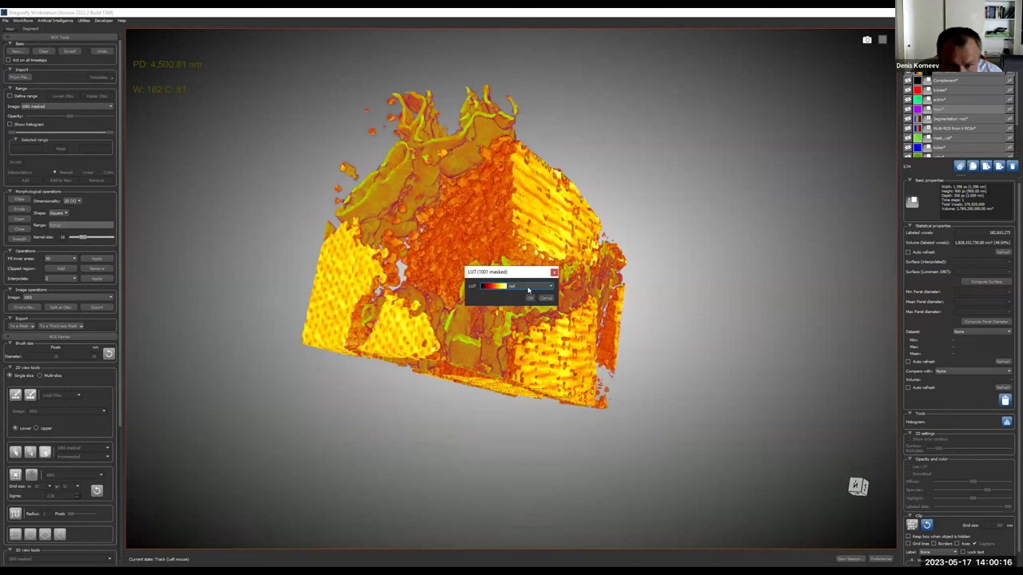
left_click(516, 286)
left_click(516, 322)
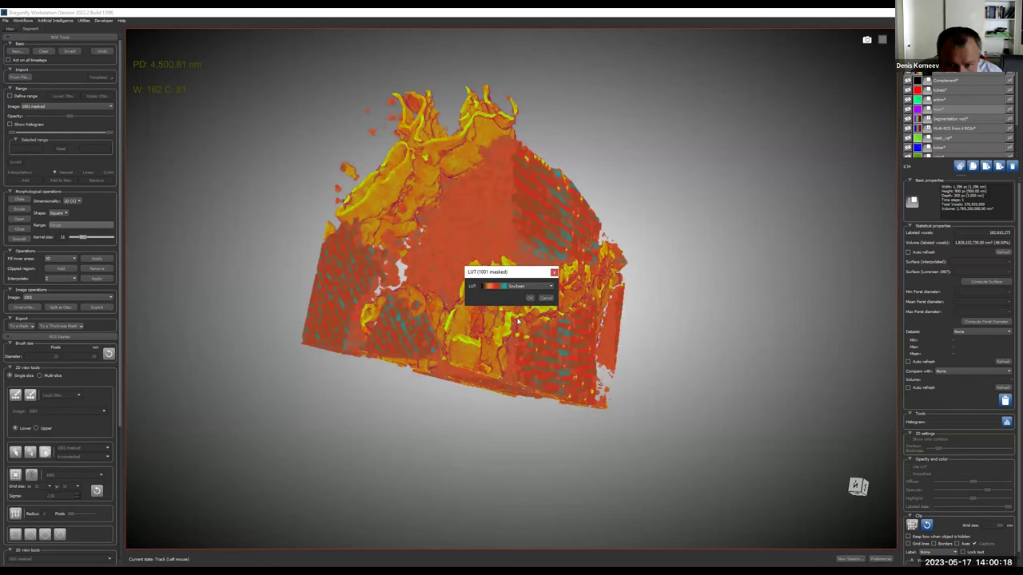
left_click(532, 300)
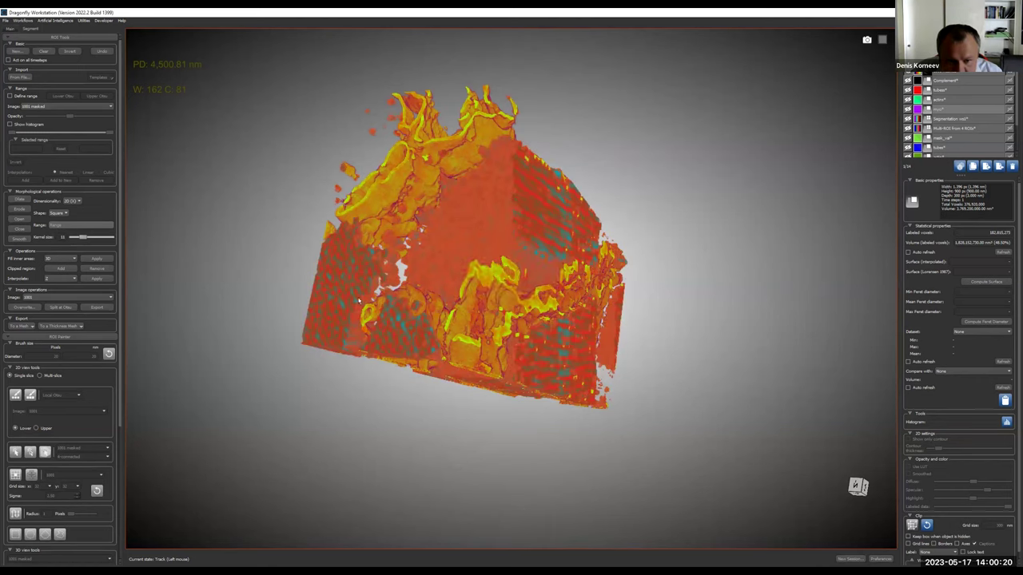
Extract the image data inside the predicted actin ROI as a masked image and show it in 3D with the tubes and myosin.
mouse_move(529, 240)
left_mouse_down()
mouse_move(517, 208)
mouse_move(533, 246)
left_mouse_up()
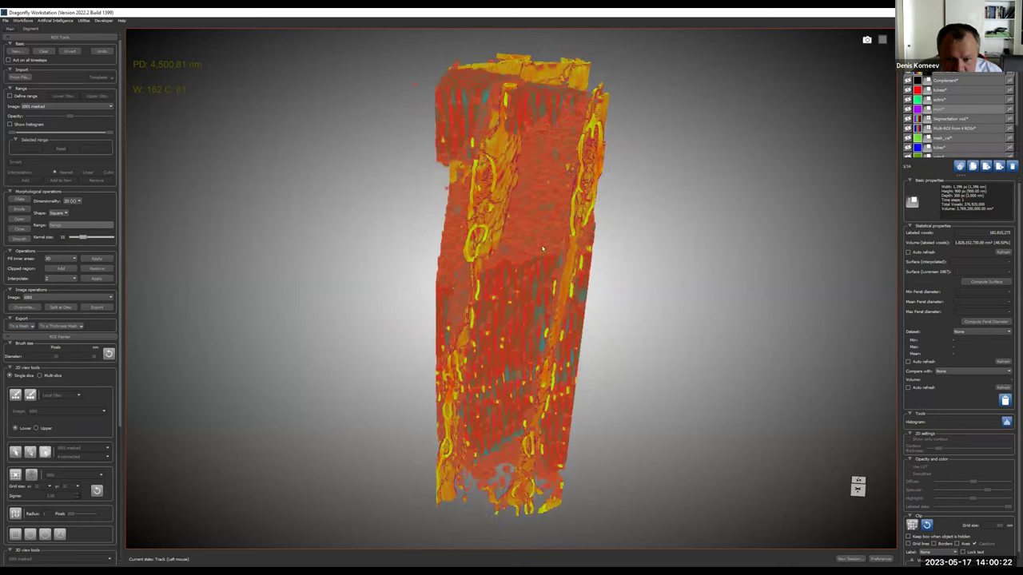
left_click_drag(542, 250, 669, 228)
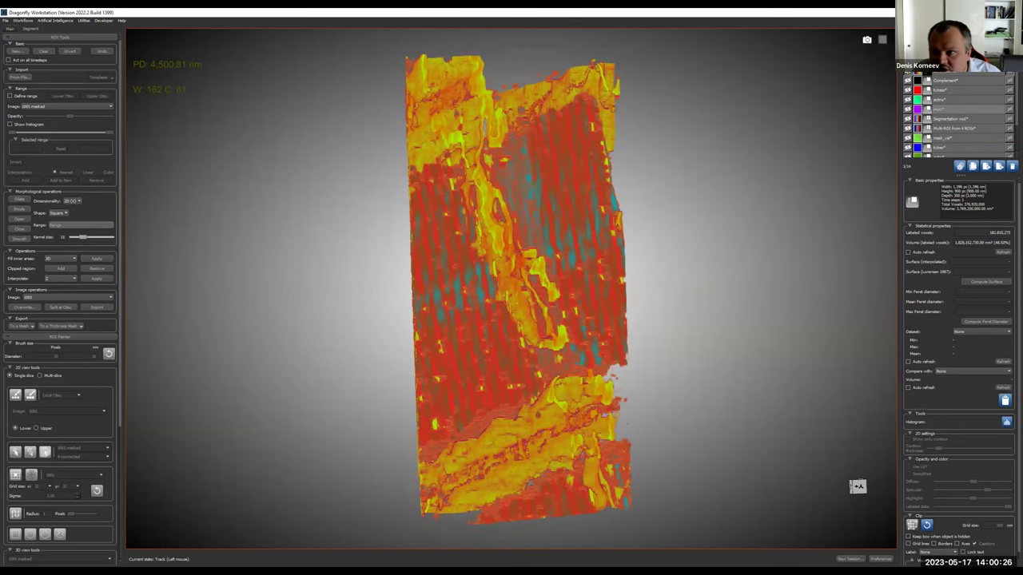
left_click(940, 100)
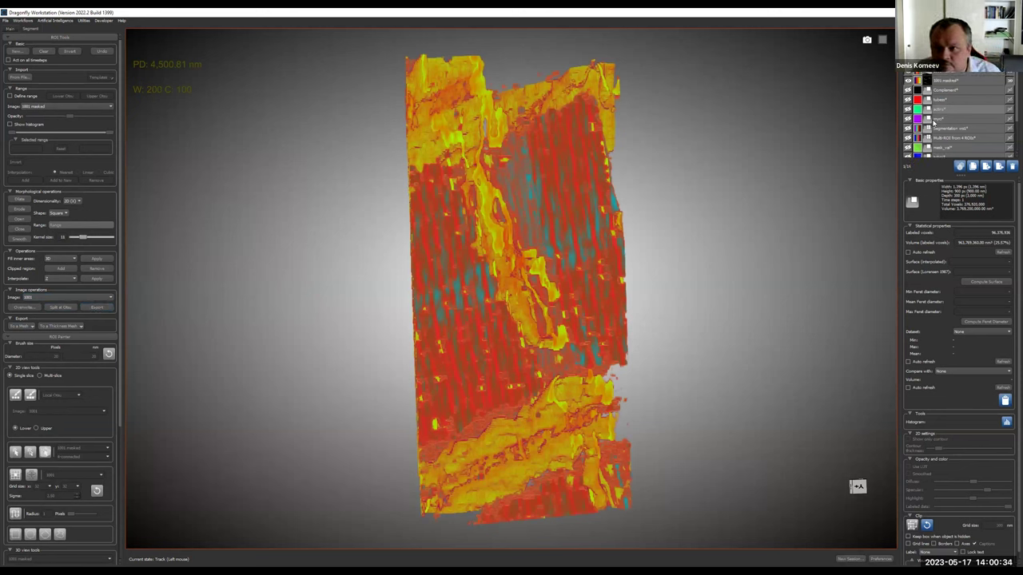
left_click(946, 78)
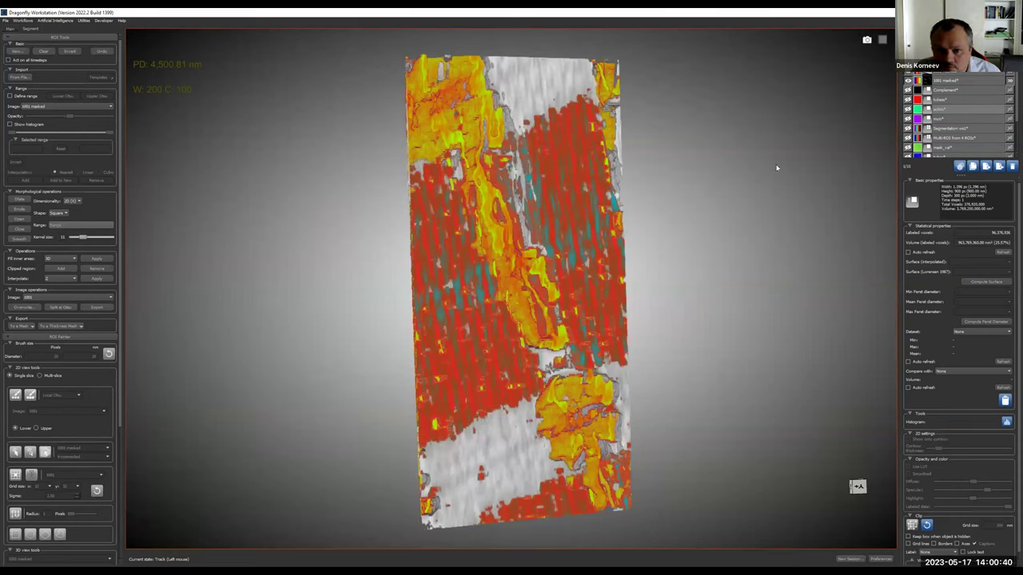
Color the masked actin image with the Cyan LUT.
left_click(536, 287)
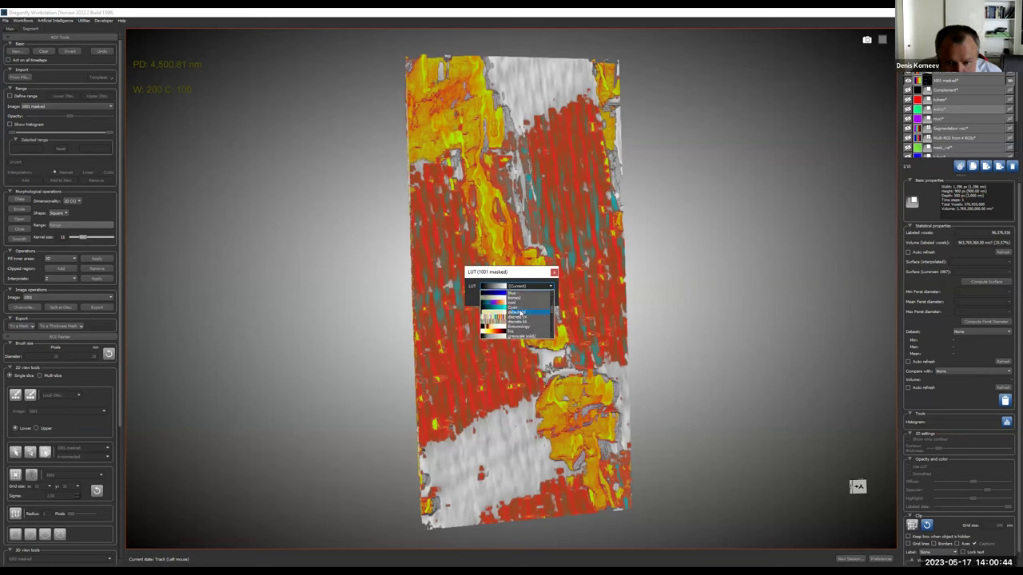
left_click(531, 300)
left_click(531, 299)
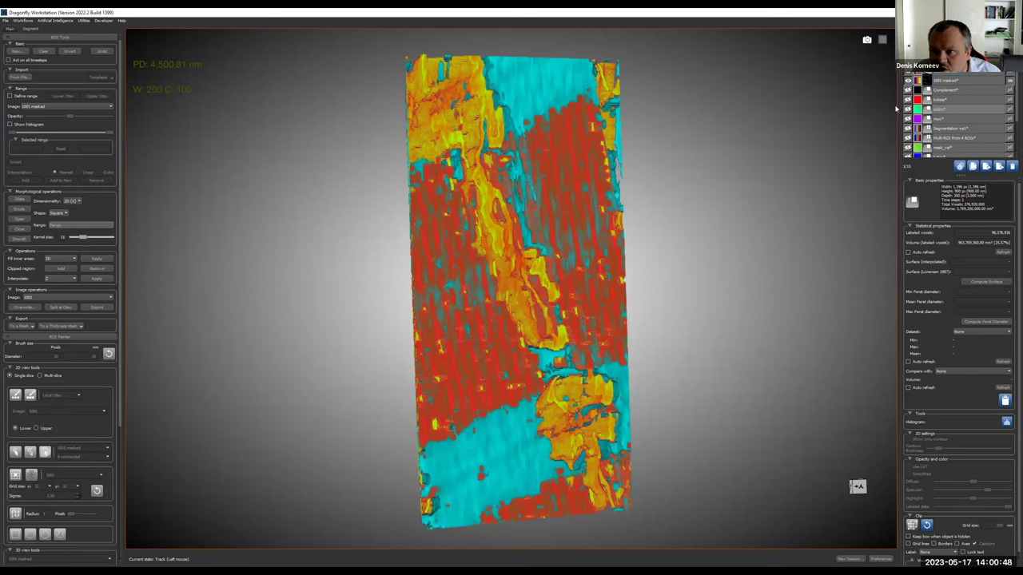
Change the LUT of the masked myosin image to Blue.
left_click(917, 80)
left_click(515, 285)
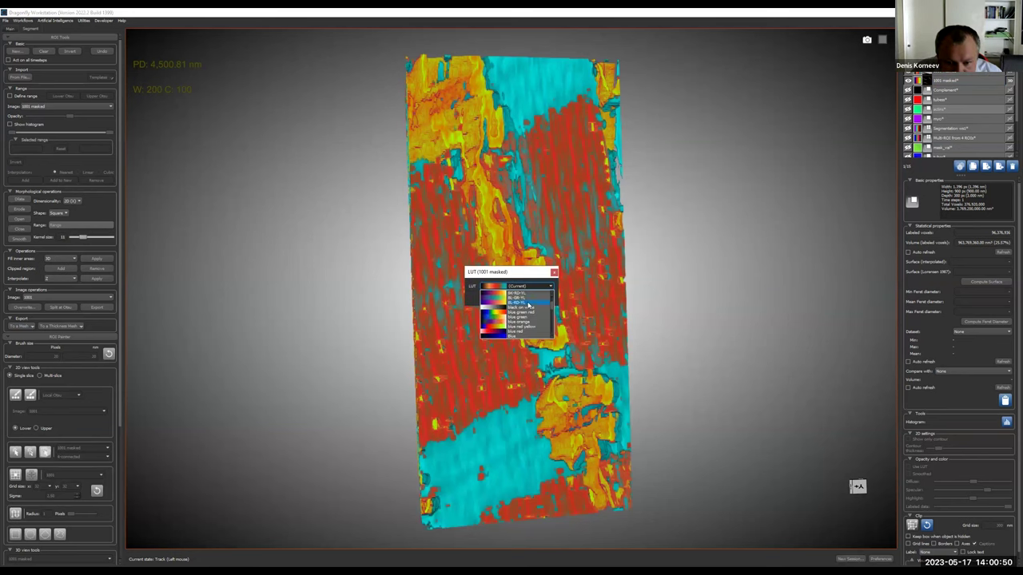
scroll(526, 310, "down", 1)
left_click(517, 323)
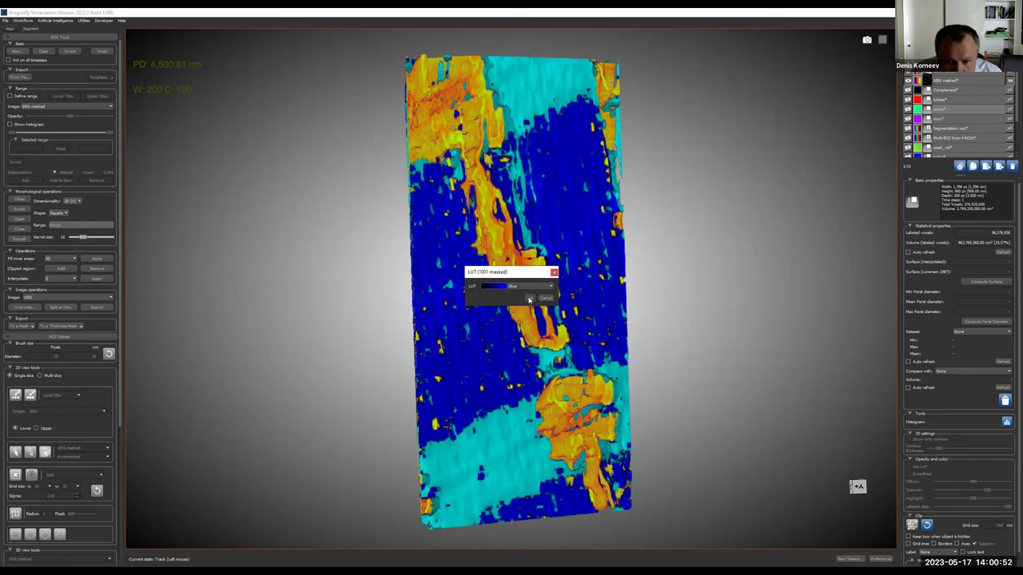
left_click(553, 272)
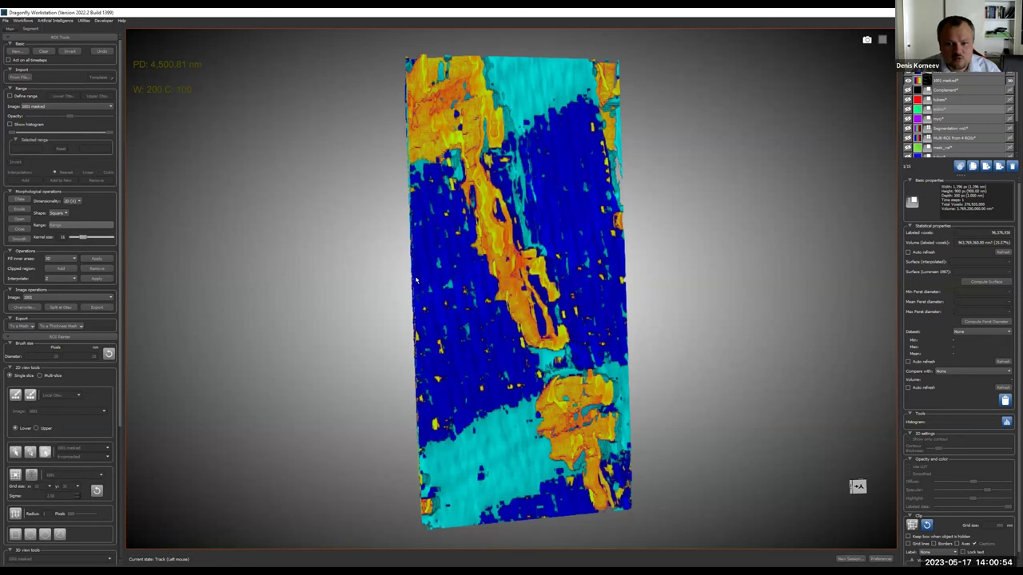
Examine the colored myosin, actin and tubes volumes together in 3D from several sides, with the masked tubes image selected.
left_click_drag(351, 301, 527, 407)
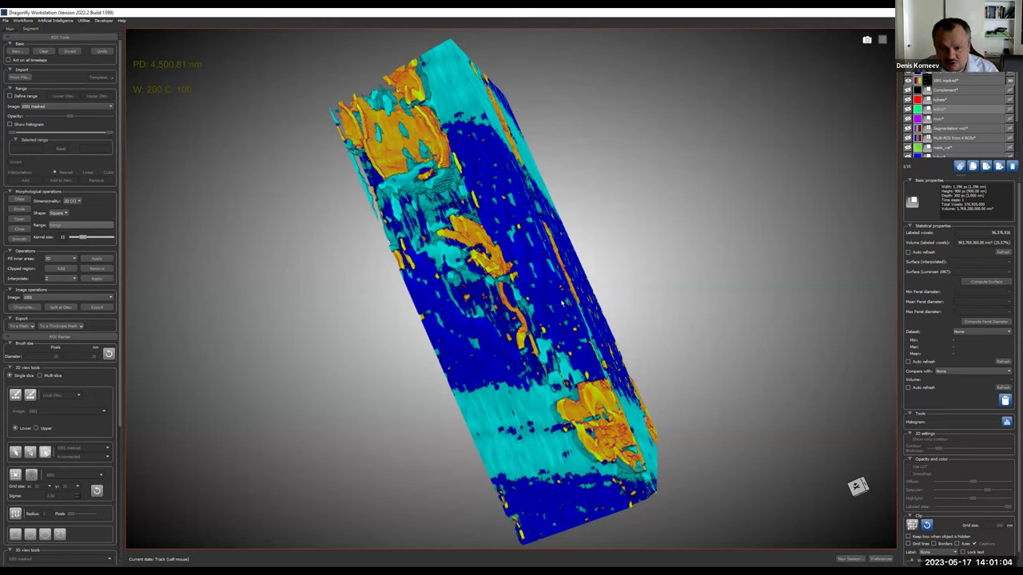
left_click_drag(570, 356, 565, 416)
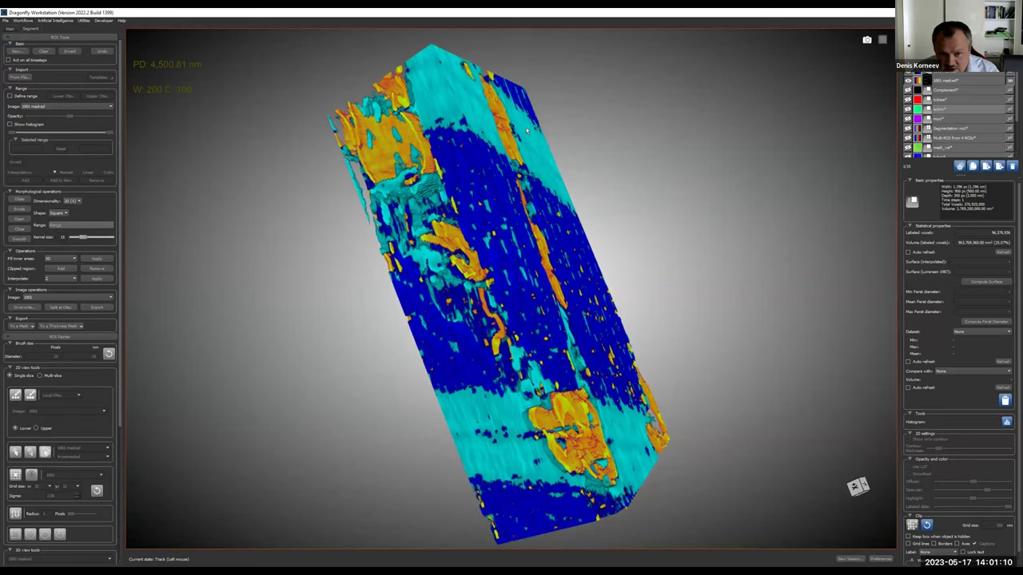
left_click_drag(526, 130, 471, 96)
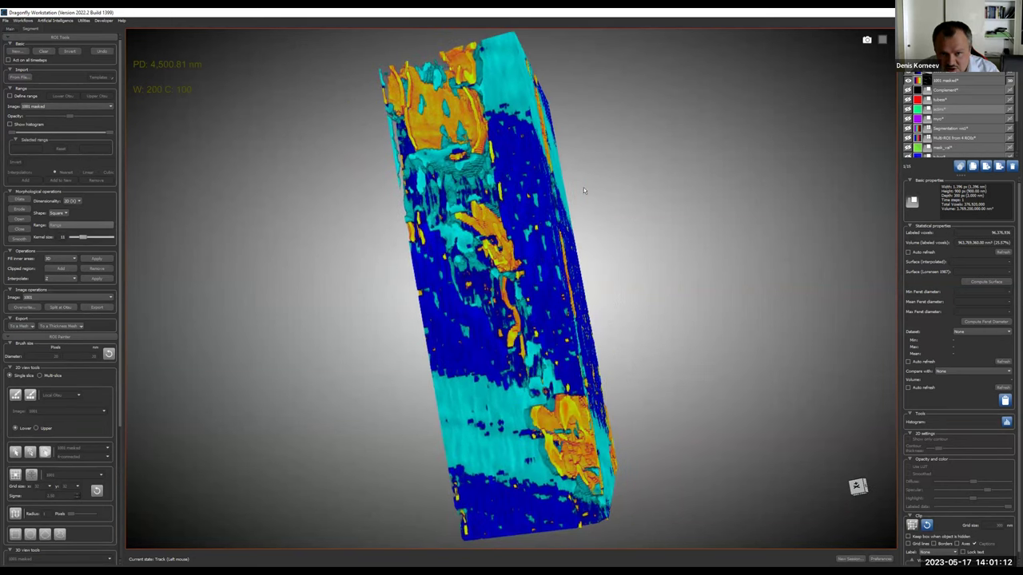
left_click_drag(511, 221, 557, 253)
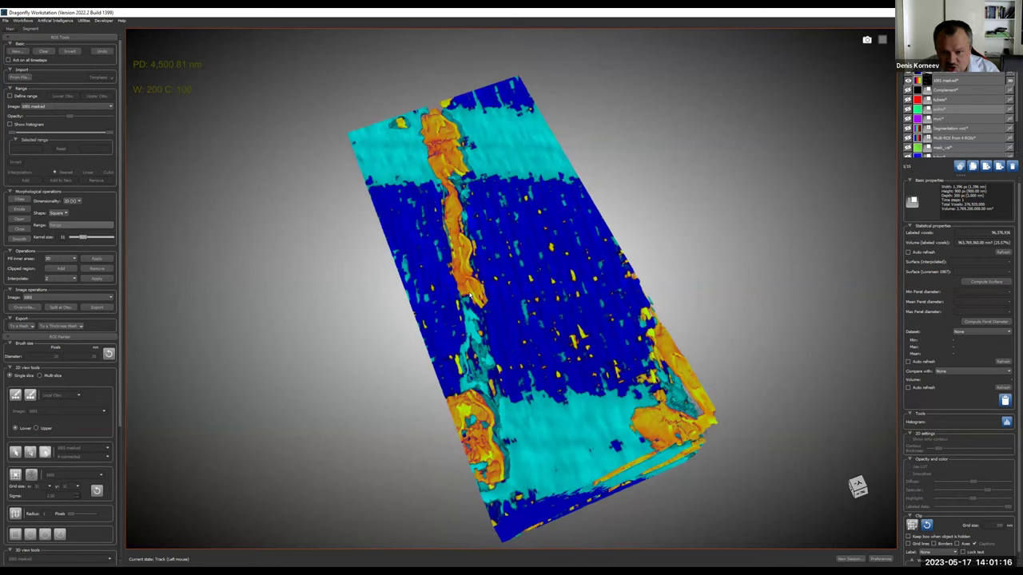
left_click_drag(470, 298, 645, 205)
left_click(947, 109)
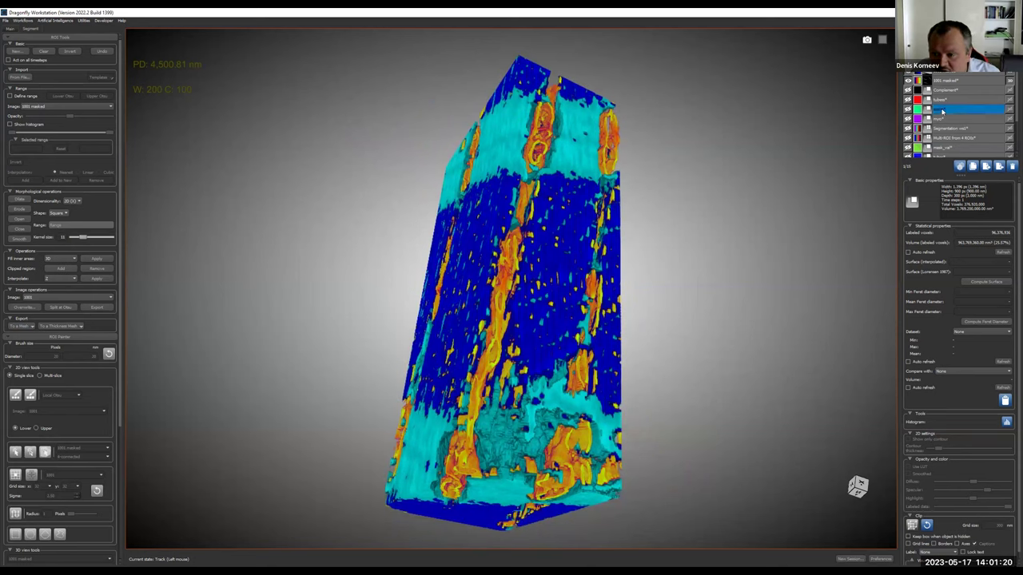
left_click(951, 81)
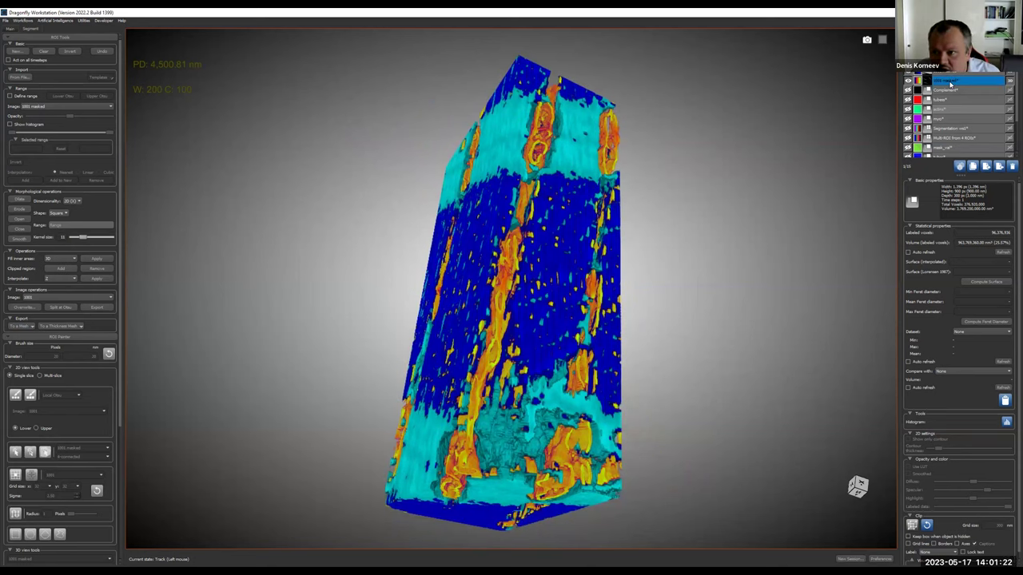
left_click_drag(665, 324, 592, 272)
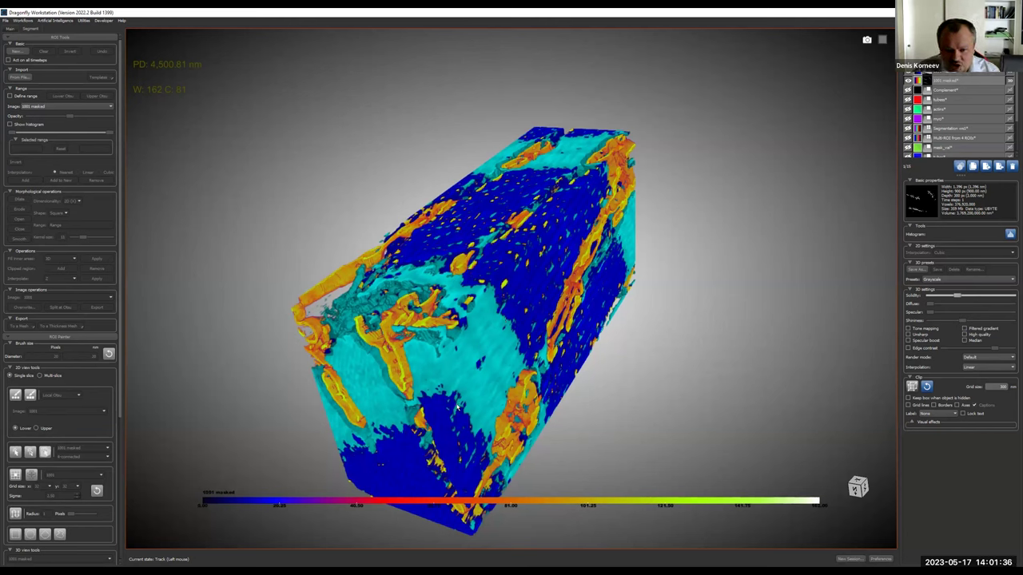
left_click_drag(454, 380, 386, 319)
left_click_drag(331, 296, 551, 364)
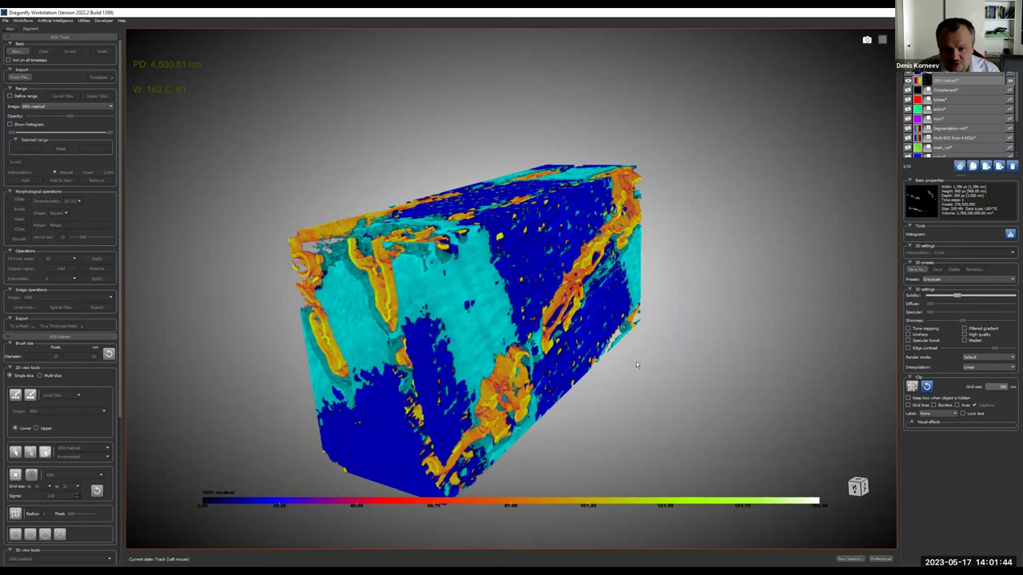
left_click_drag(589, 254, 575, 472)
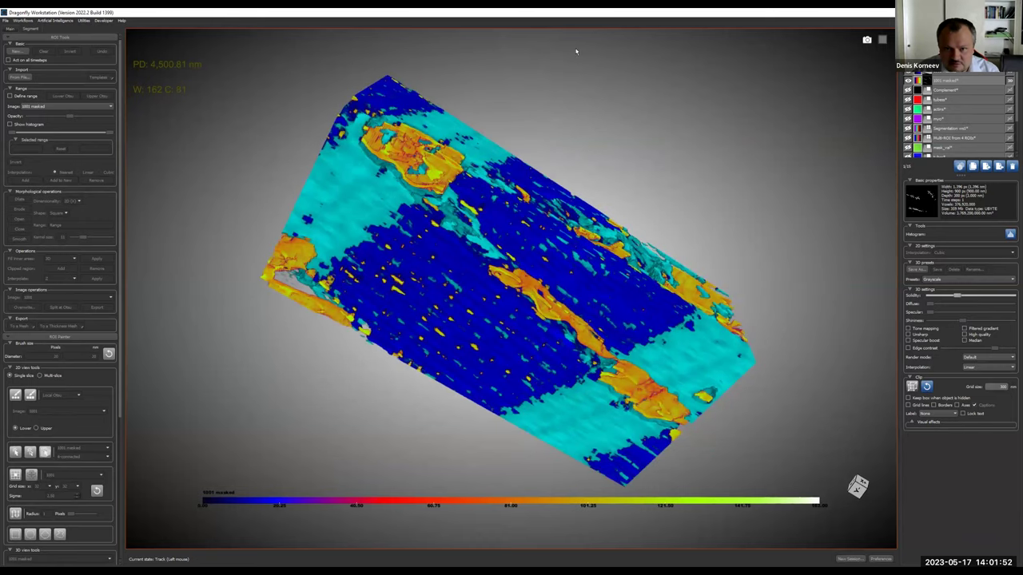